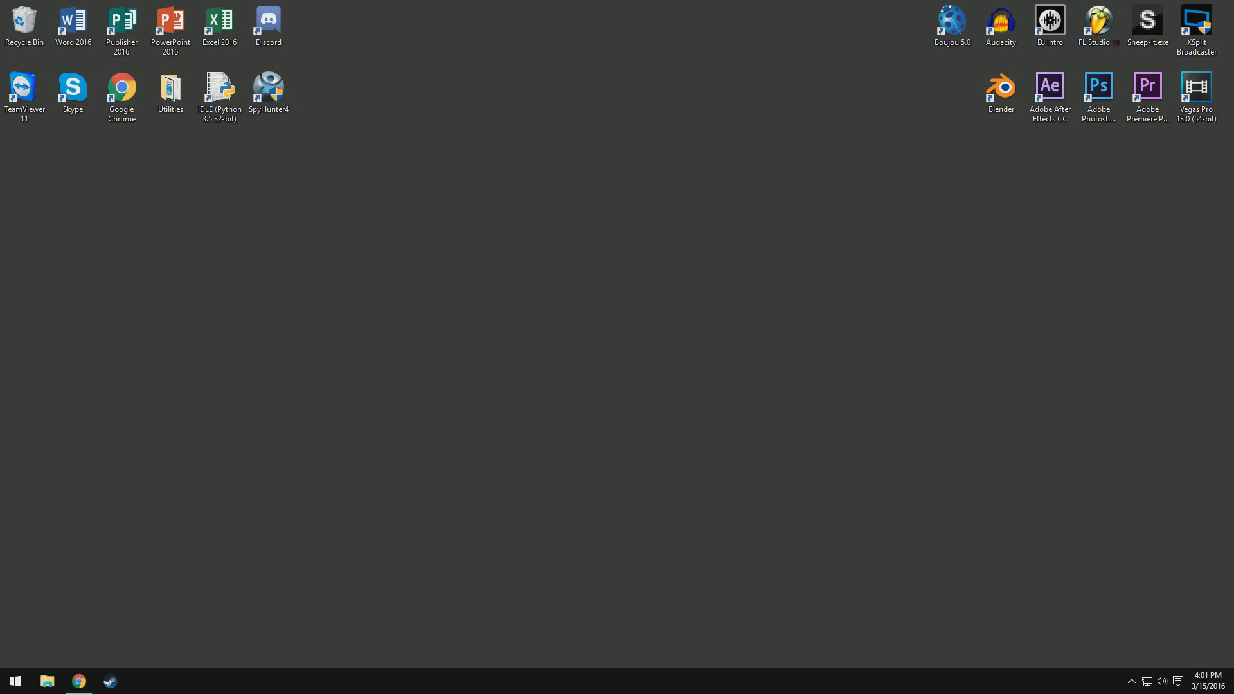
pyautogui.click(79, 682)
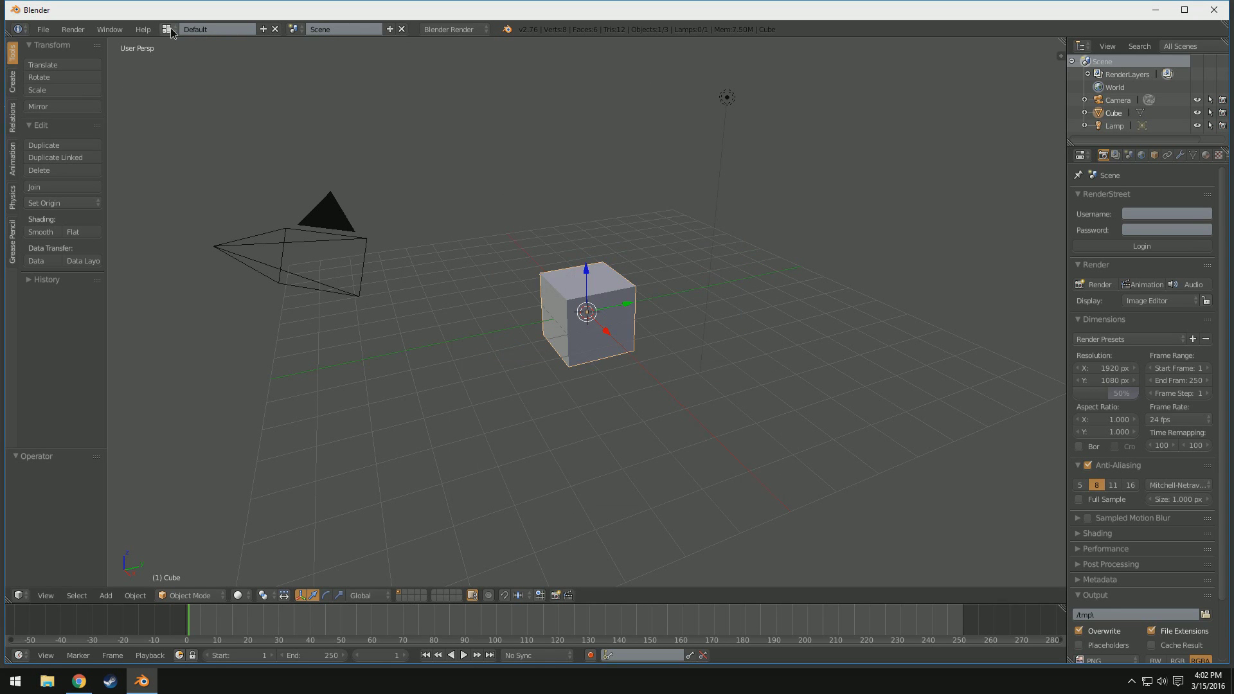
# - Switch the screen layout to Compositing and set the render engine to Cycles Render
pyautogui.click(171, 29)
pyautogui.click(213, 74)
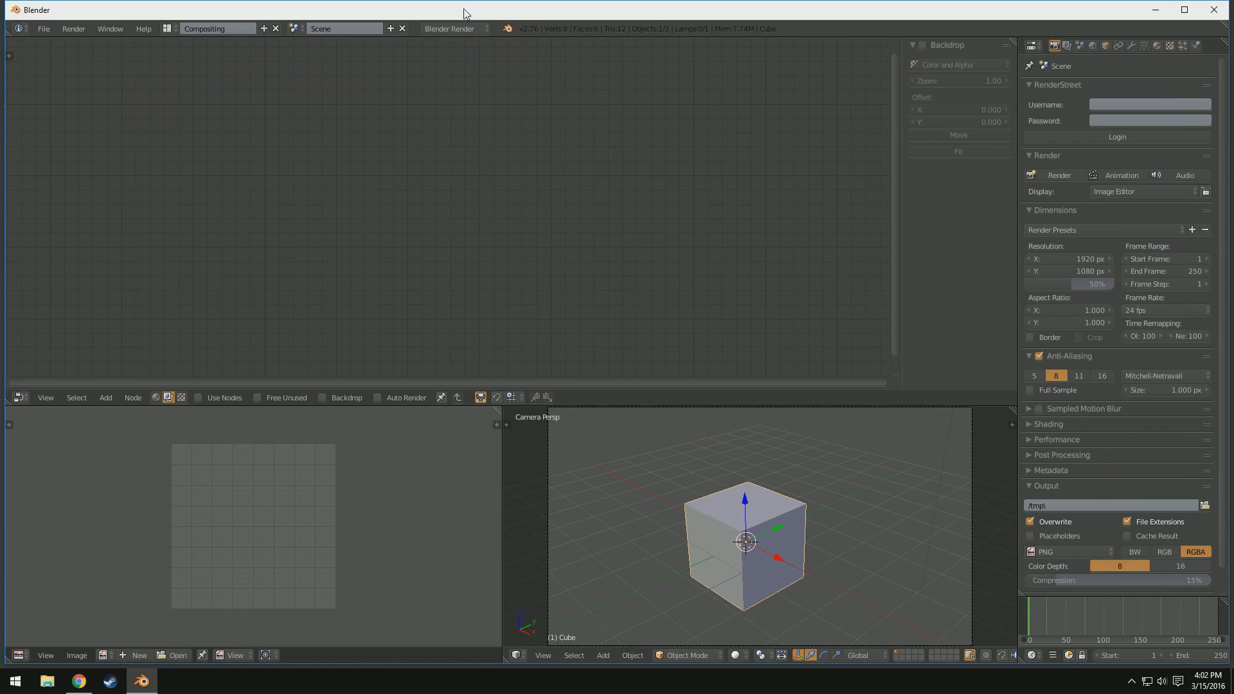
pyautogui.click(455, 29)
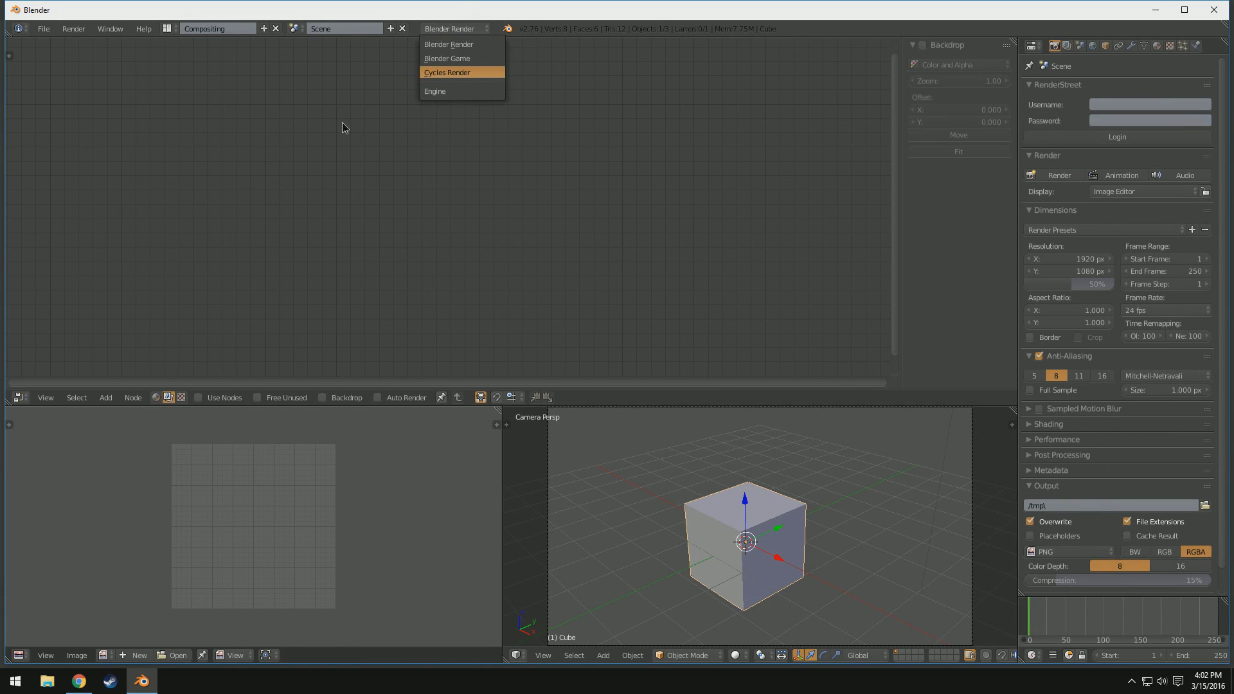
pyautogui.press('Return')
# - Enable Use Nodes for the scene and move the Composite node farther away from the Render Layers node
pyautogui.click(198, 398)
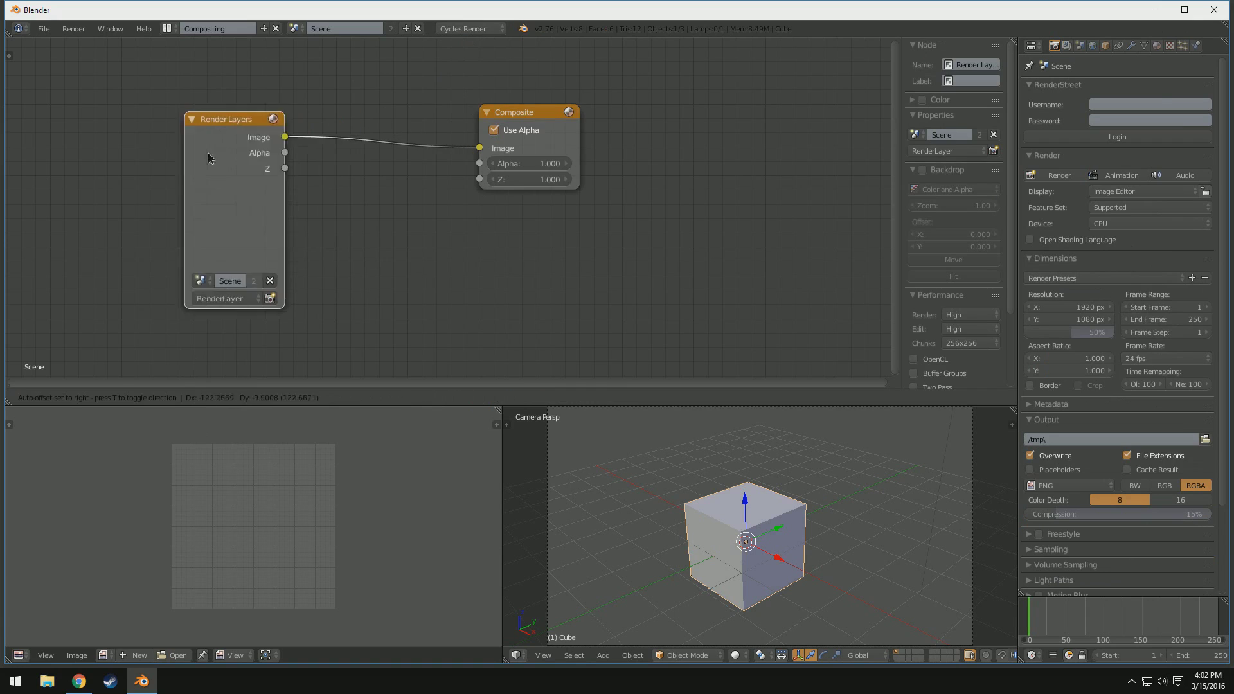
pyautogui.moveTo(565, 139); pyautogui.dragTo(876, 144)
# - Insert a Blur node into the link between Render Layers and Composite, and render the image
pyautogui.click(104, 398)
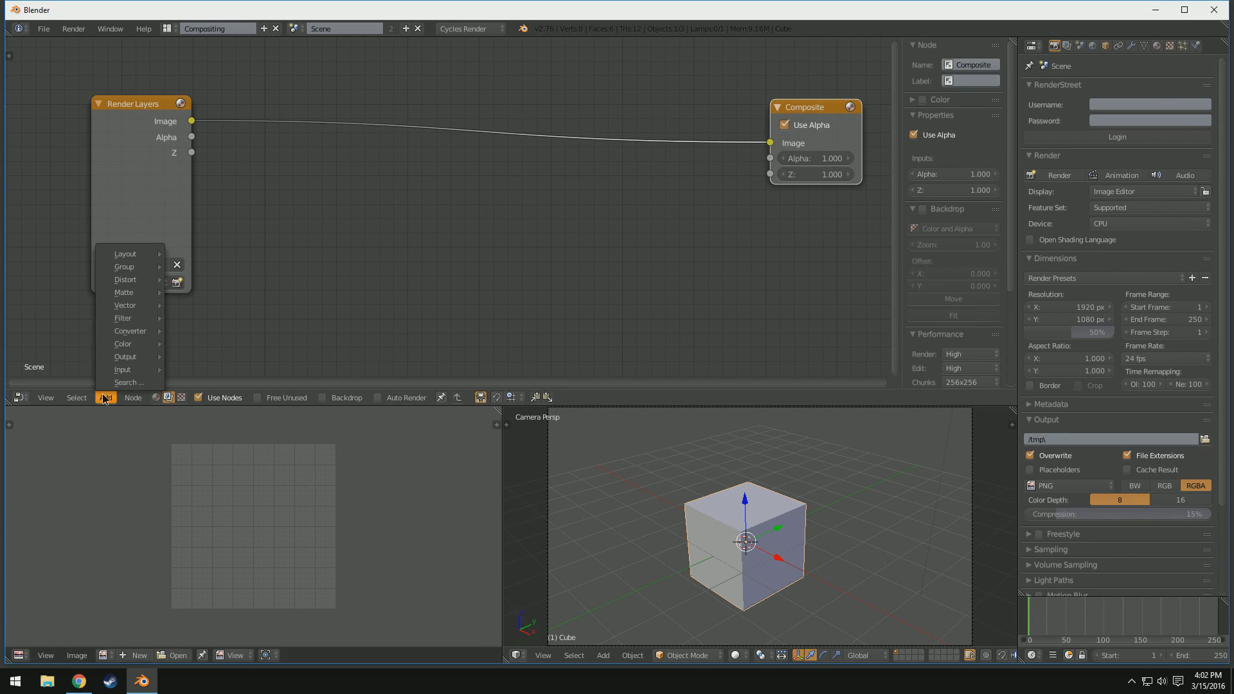
pyautogui.moveTo(130, 318)
pyautogui.click(214, 316)
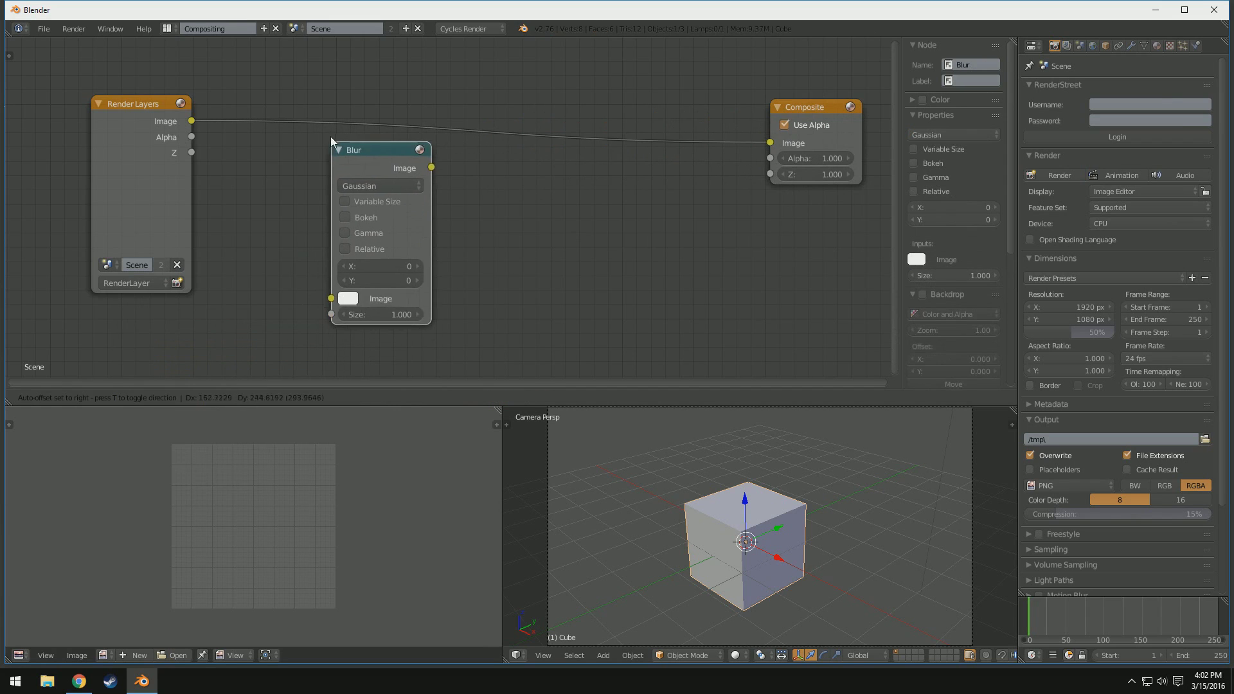
pyautogui.click(330, 83)
pyautogui.press('F12')
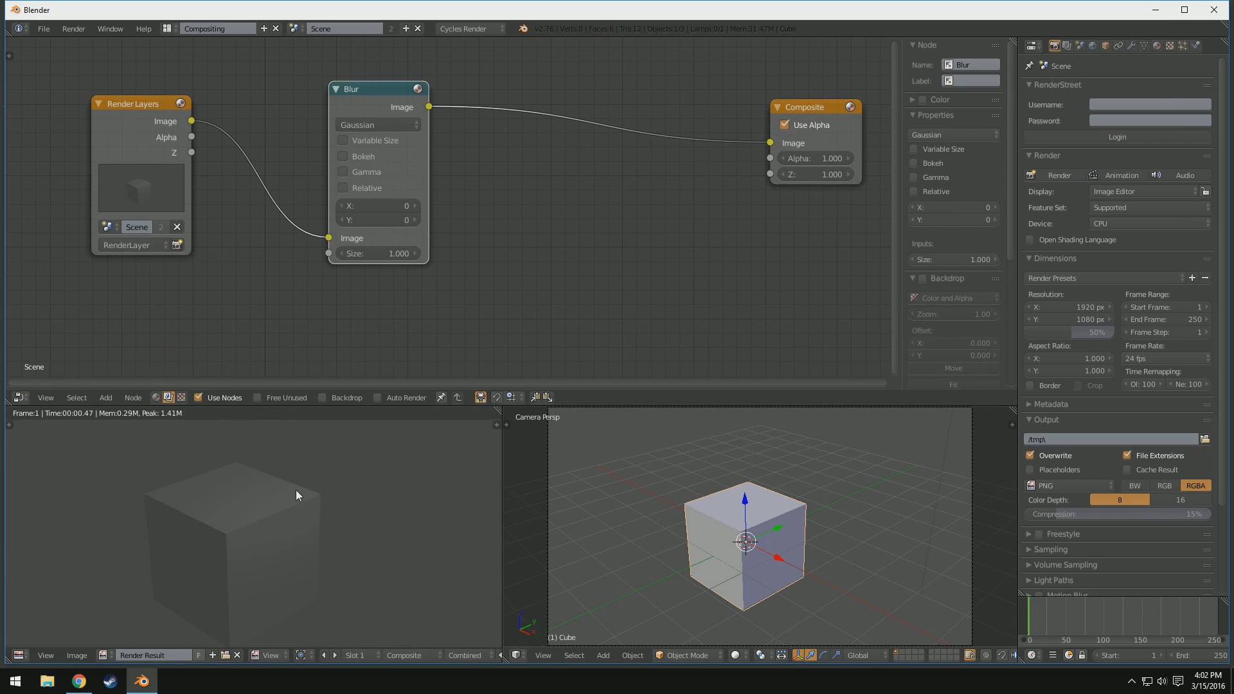
# - Try blur X values of 500 and 10 on the Blur node
pyautogui.click(371, 205)
pyautogui.write('500')
pyautogui.press('Return')
pyautogui.click(386, 217)
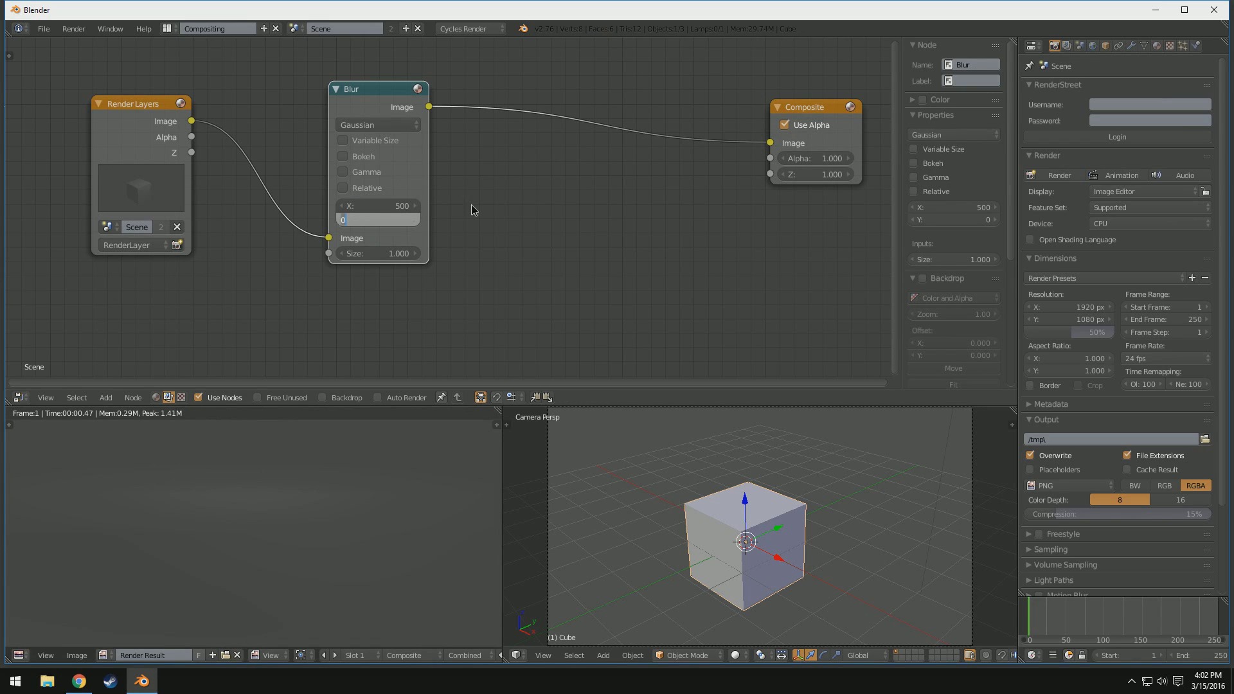
pyautogui.hotkey('shift', 'Tab')
pyautogui.write('10')
pyautogui.press('Return')
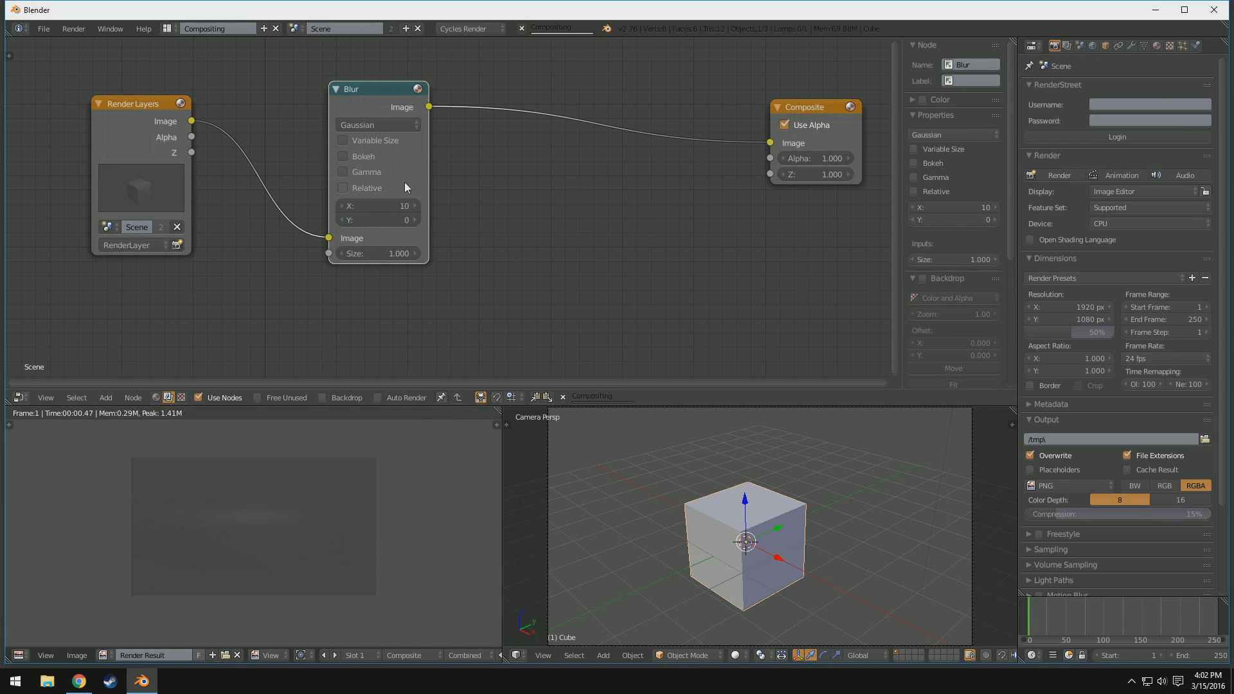
# - Set the Blur node's X value to 50
pyautogui.click(388, 204)
pyautogui.write('50')
pyautogui.press('Return')
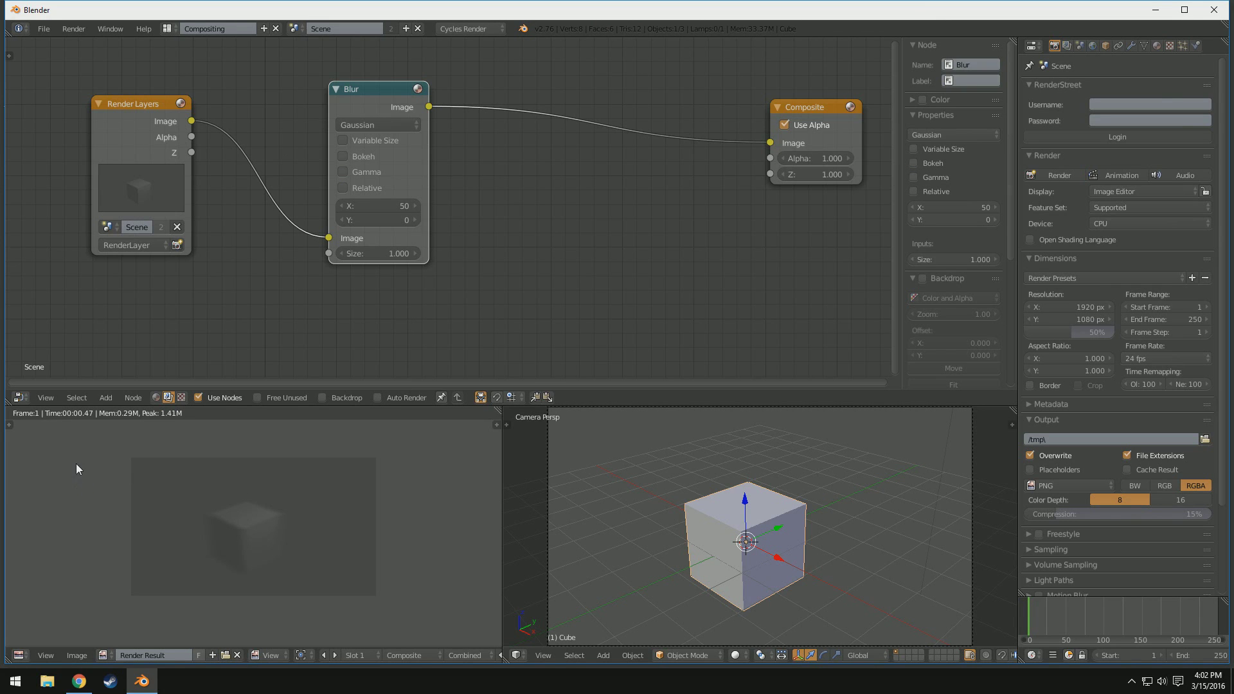
# - Quit Blender without keeping the session and switch to the EasyFX web page in Chrome
pyautogui.click(1213, 9)
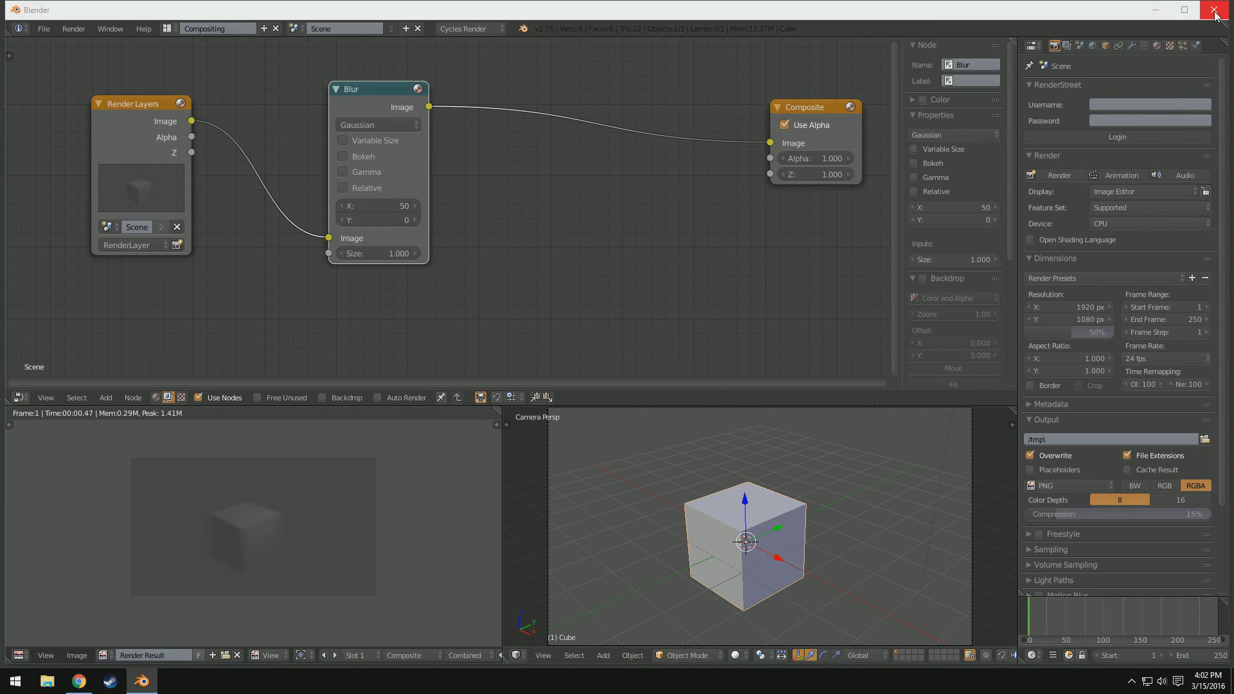
pyautogui.click(621, 388)
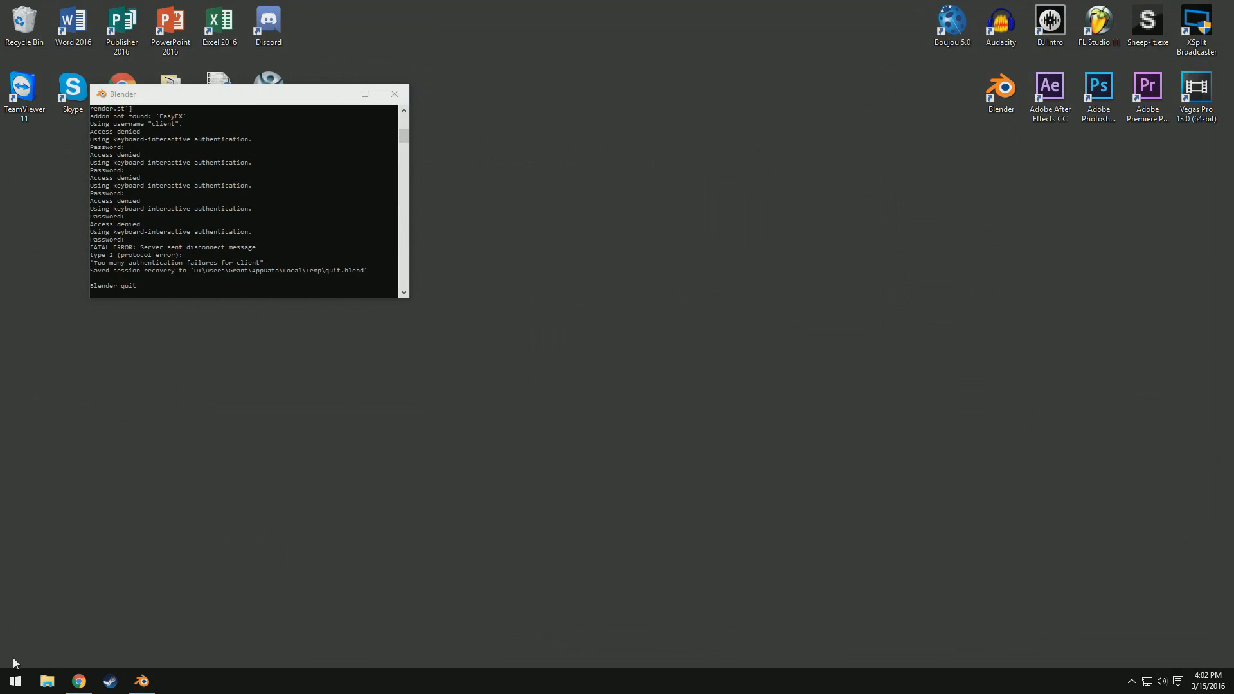
pyautogui.click(71, 684)
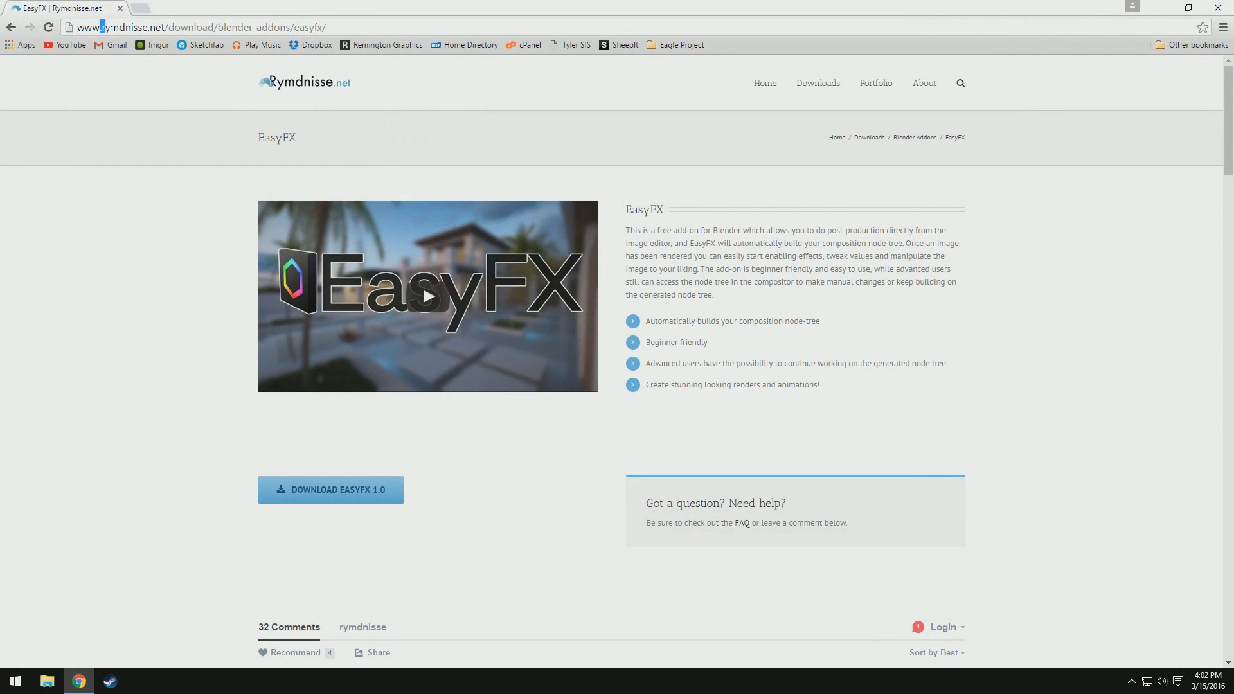
# - Highlight the Rymdnisse site name in the page address and look over the site's home page
pyautogui.click(110, 27)
pyautogui.moveTo(102, 27); pyautogui.dragTo(124, 27)
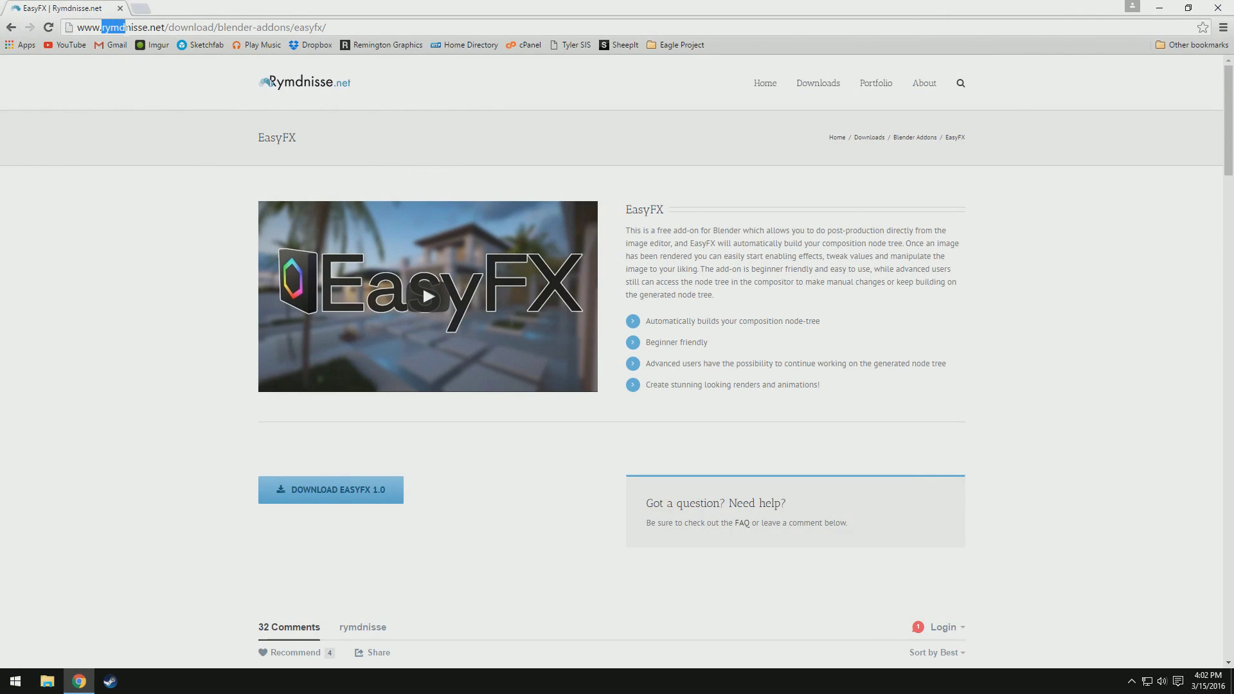
pyautogui.click(142, 28)
pyautogui.click(762, 84)
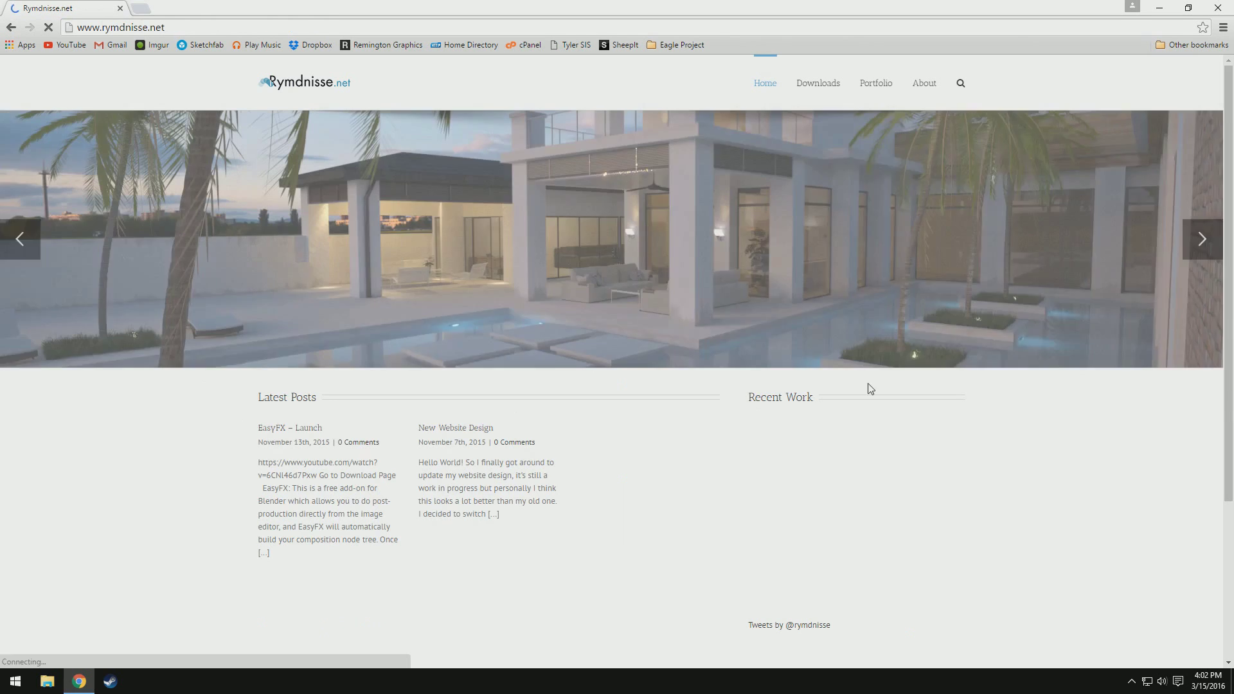
pyautogui.scroll(-2, 614, 449)
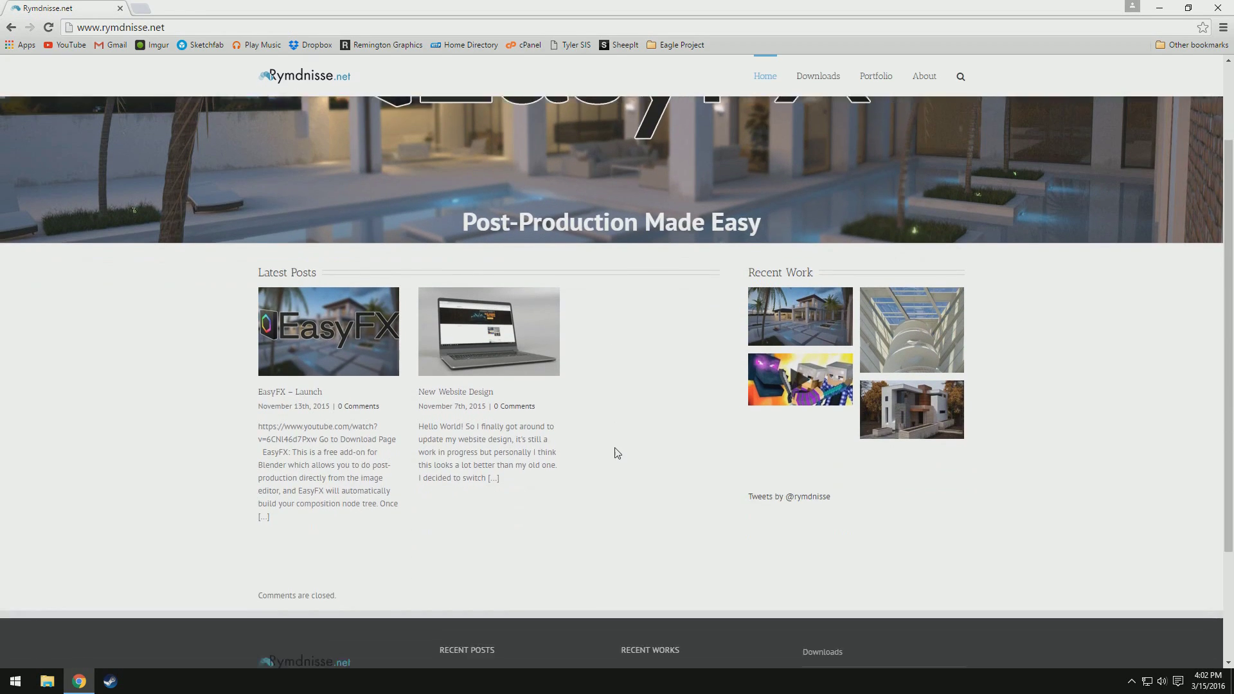
pyautogui.scroll(2, 617, 457)
# - Go to EasyFX through the site's Downloads page and download EasyFX 1.0
pyautogui.moveTo(829, 96)
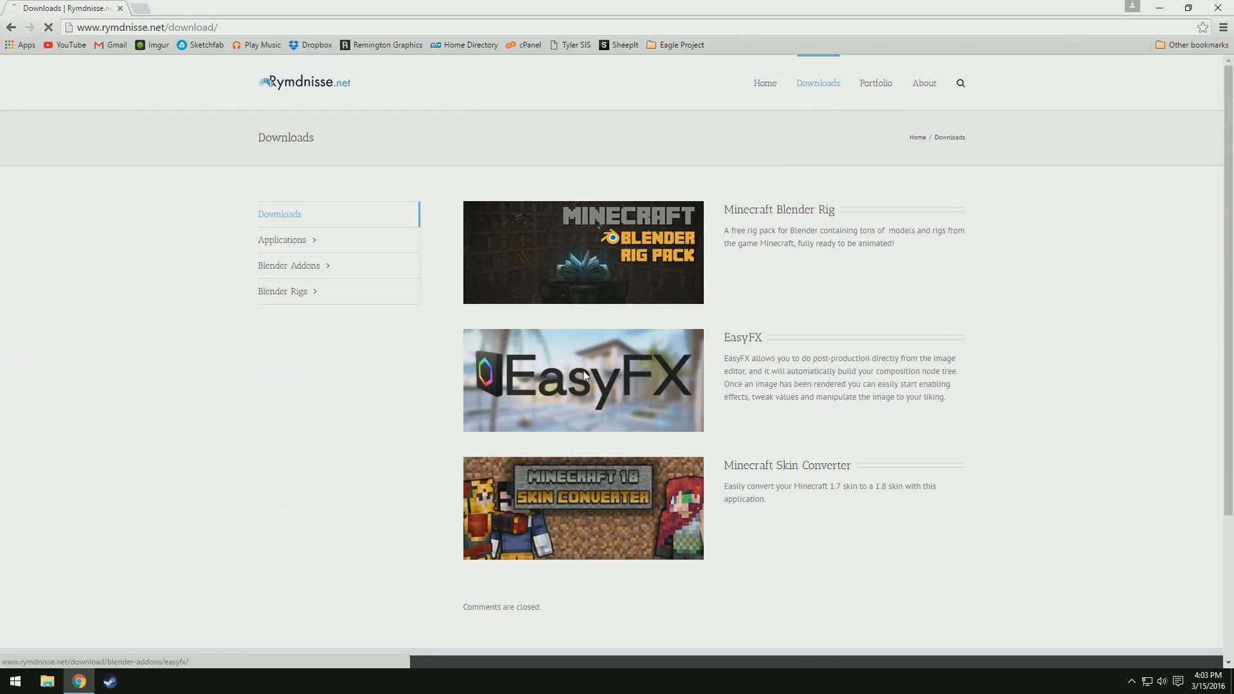
pyautogui.click(585, 377)
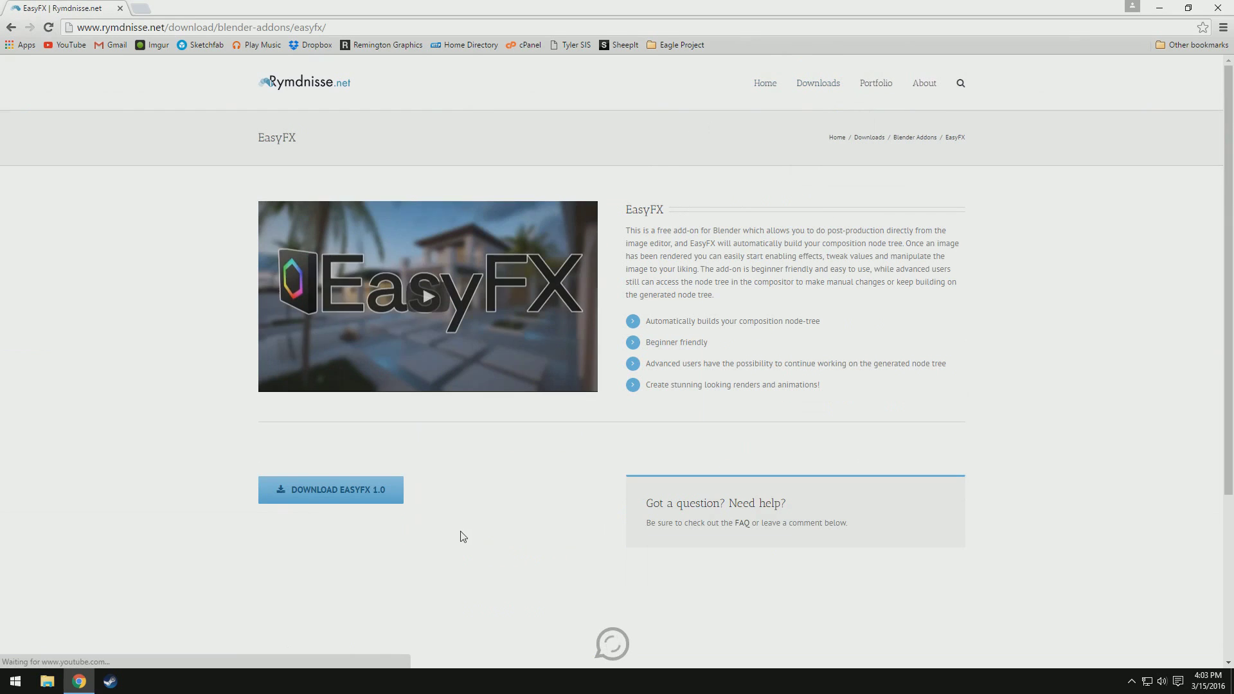
pyautogui.scroll(-1, 500, 490)
pyautogui.click(343, 411)
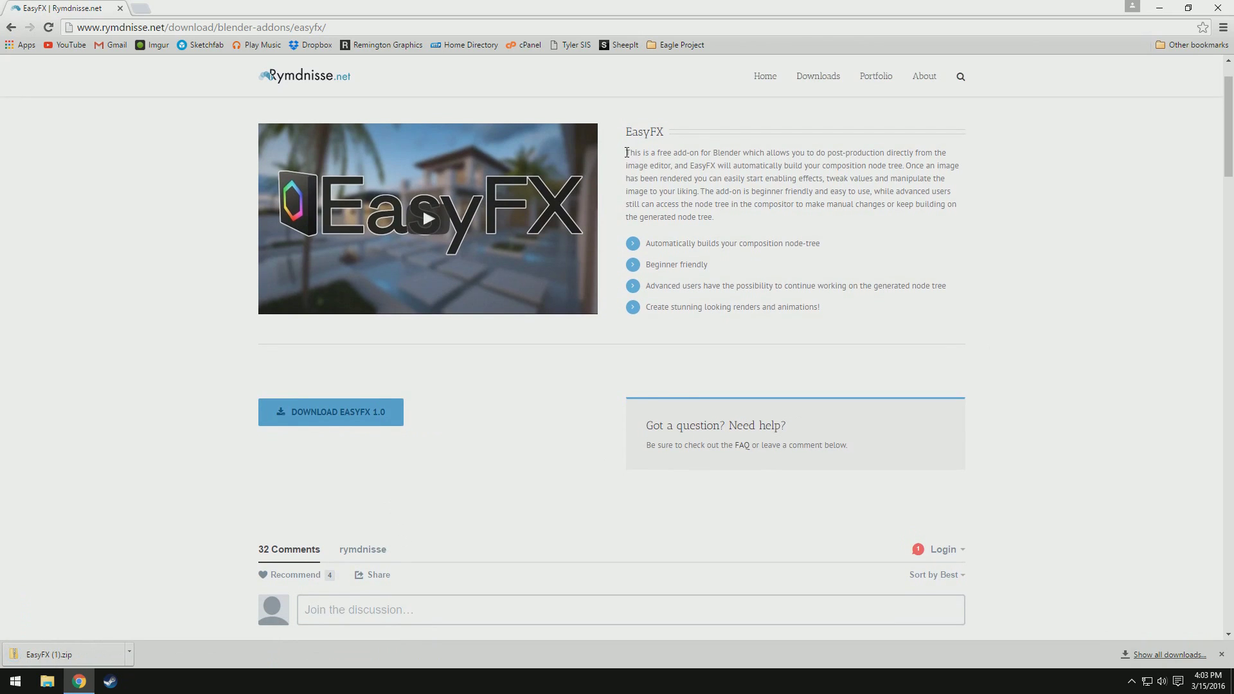
# - Highlight the EasyFX description passages on automatic node trees, ease of use and node tree access in the compositor
pyautogui.moveTo(626, 153); pyautogui.dragTo(902, 168)
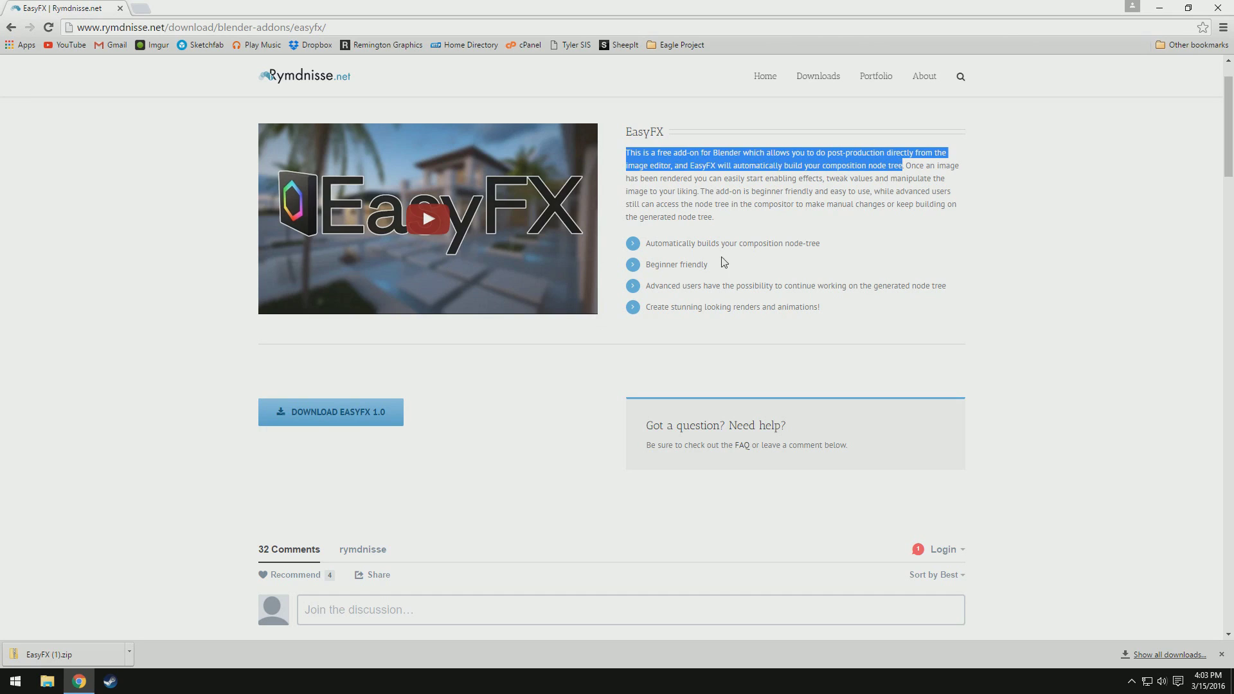
pyautogui.click(774, 221)
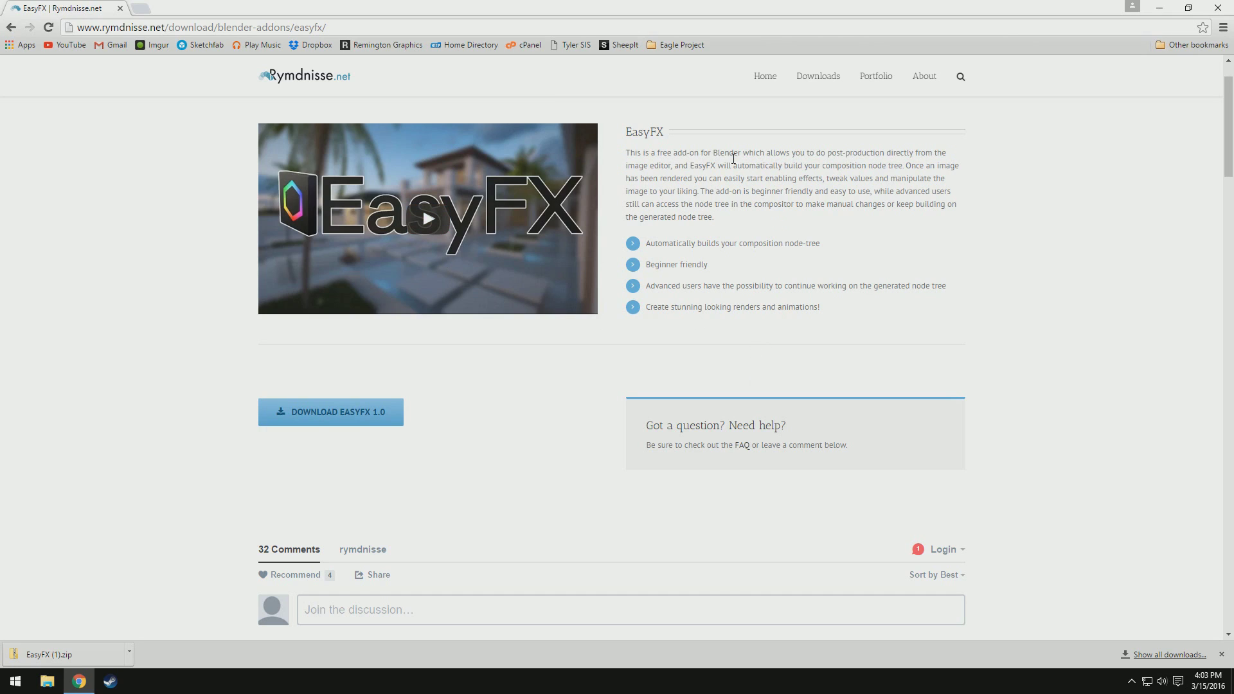
pyautogui.moveTo(743, 191); pyautogui.dragTo(872, 191)
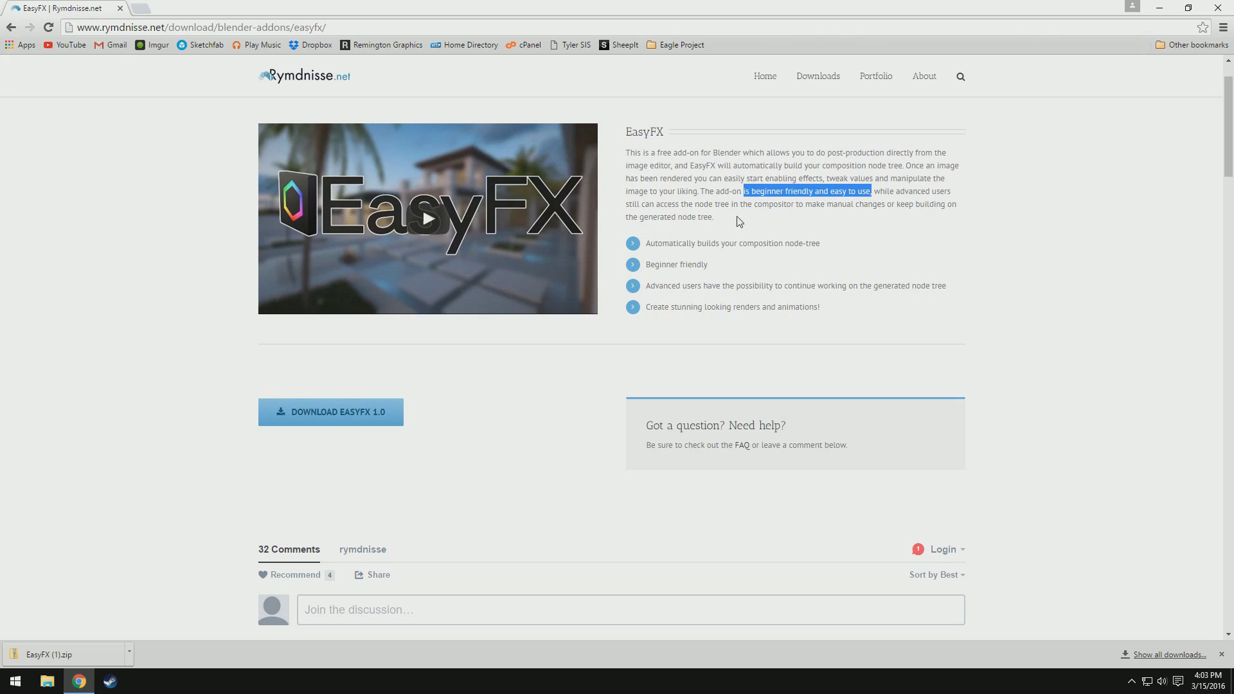
pyautogui.moveTo(630, 203); pyautogui.dragTo(778, 205)
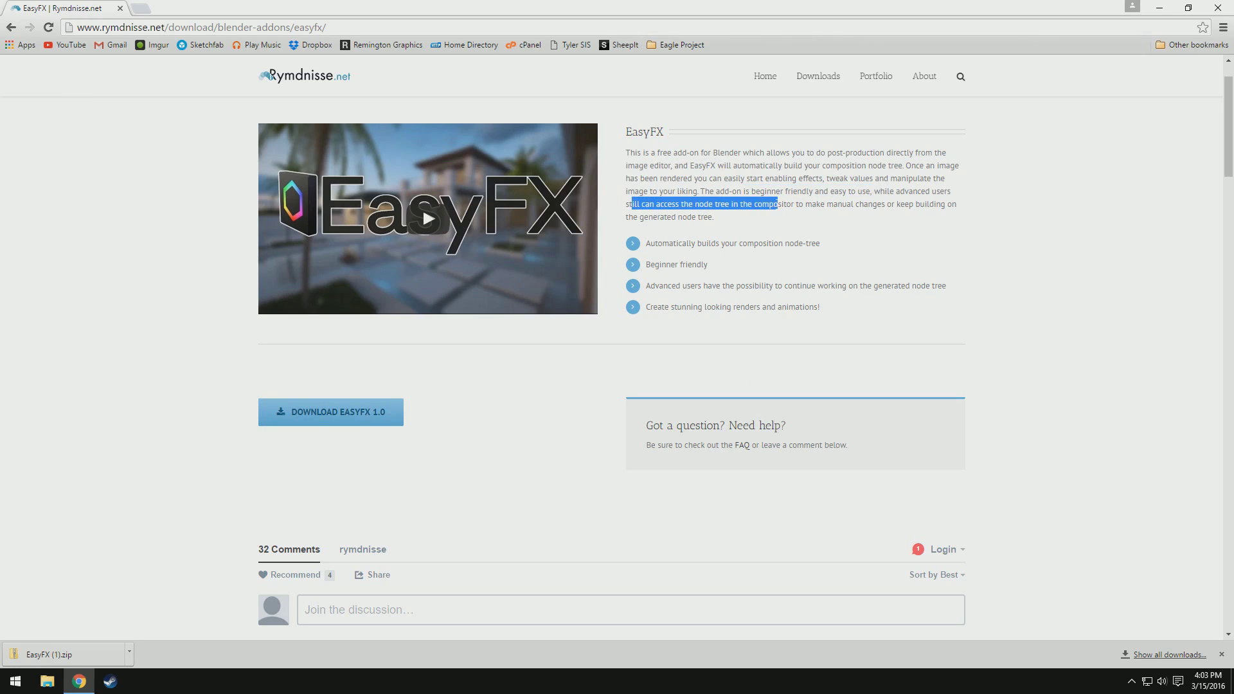
pyautogui.click(882, 204)
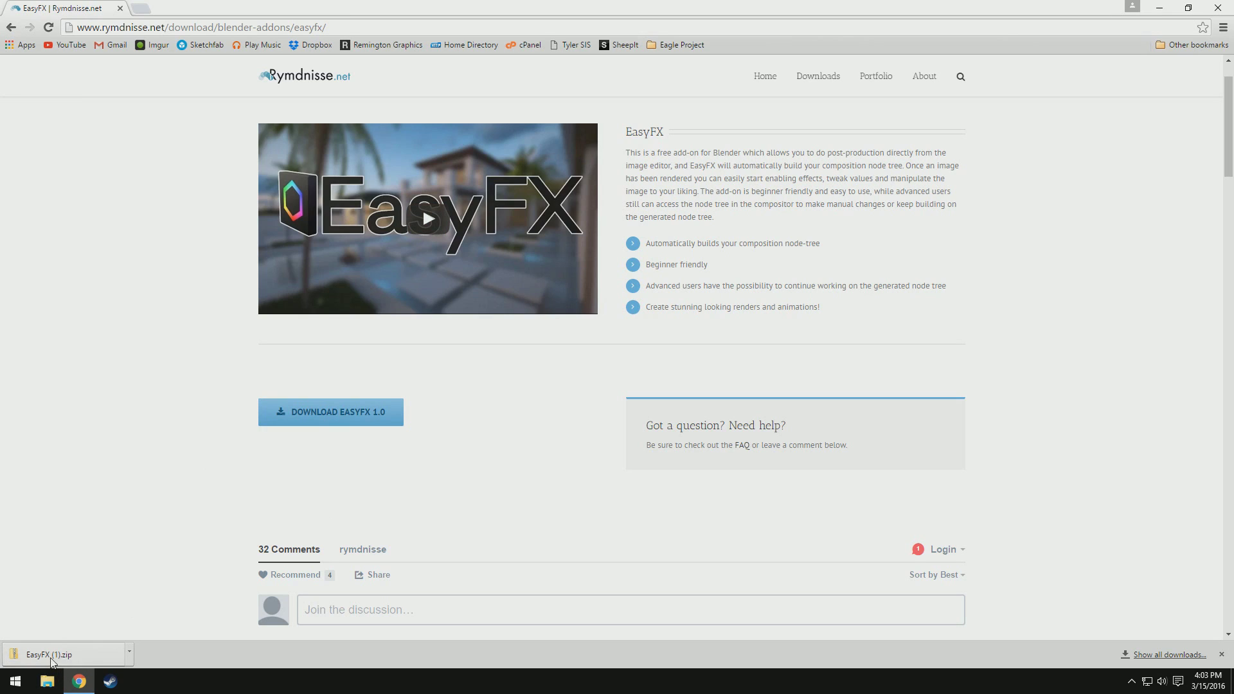
# - Place the downloaded EasyFX (1).zip on the desktop and extract EasyFX.py from it to the desktop
pyautogui.scroll(-1, 617, 629)
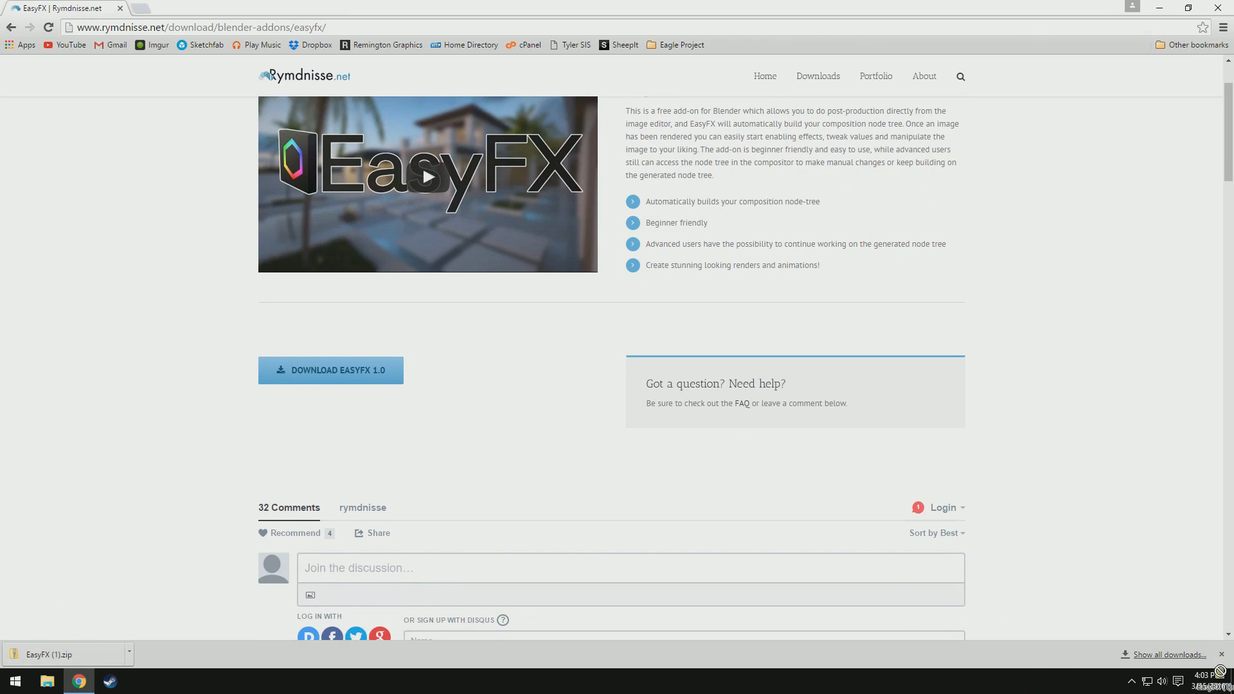
pyautogui.moveTo(1229, 684); pyautogui.dragTo(463, 233)
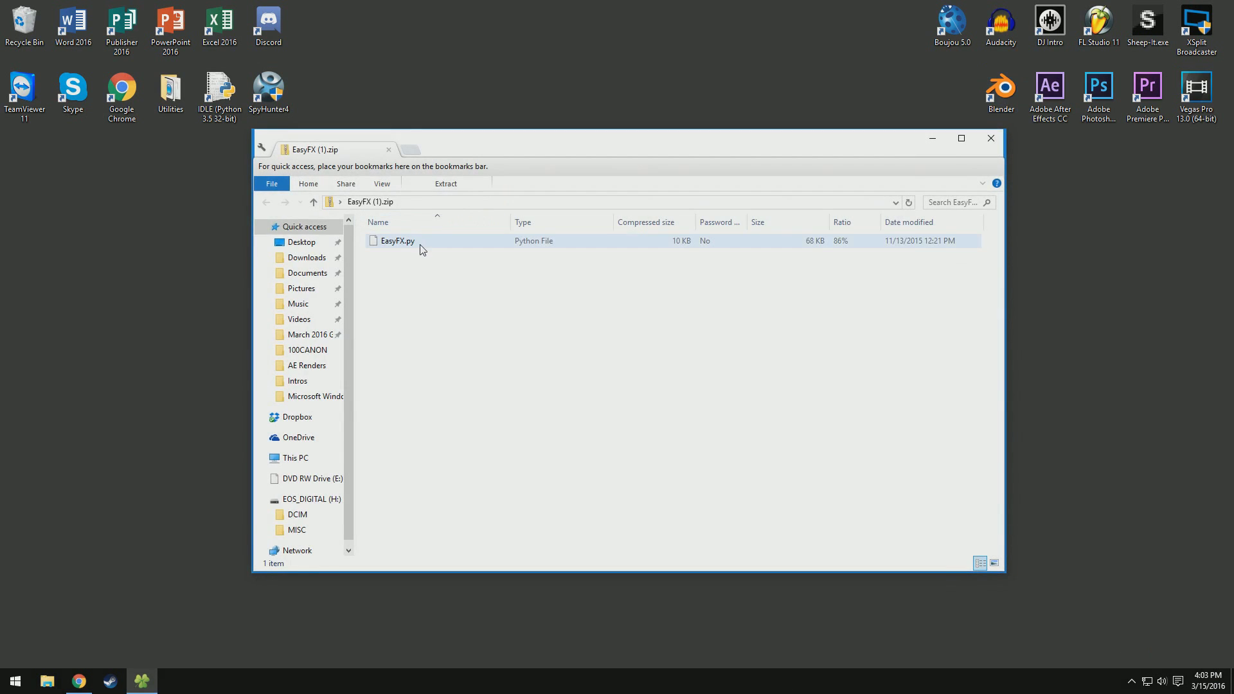
pyautogui.click(418, 248)
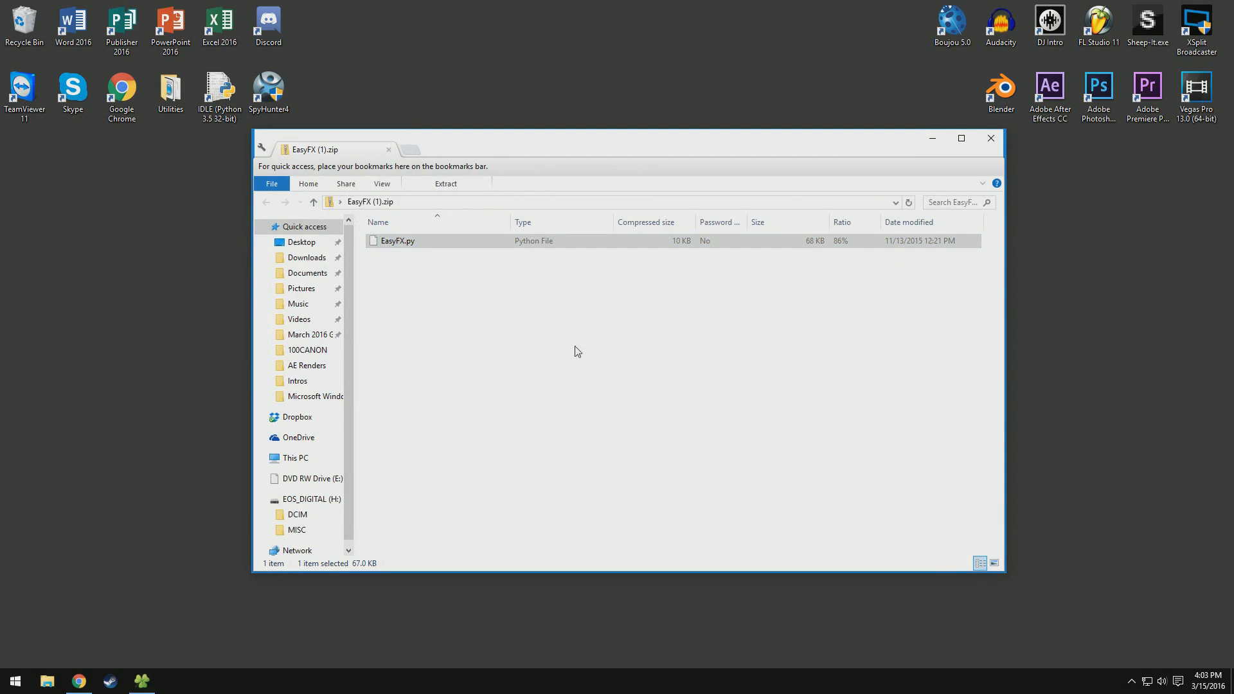
pyautogui.click(486, 306)
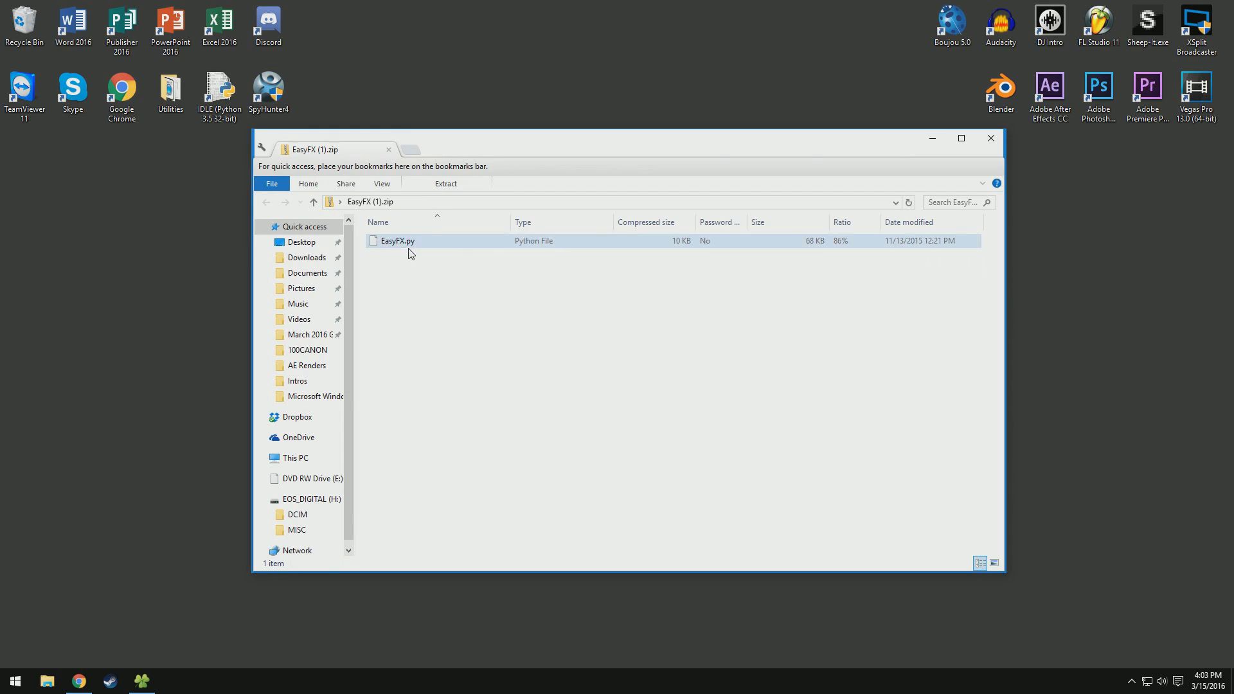
pyautogui.moveTo(409, 251); pyautogui.dragTo(29, 148)
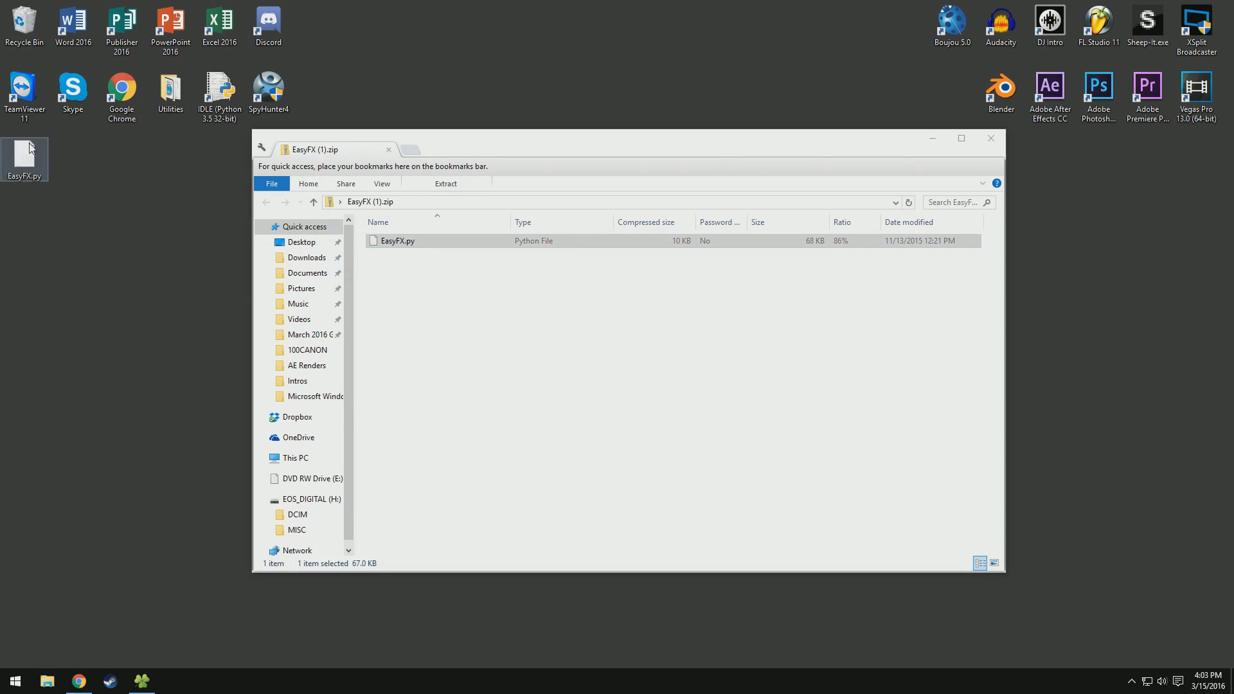
pyautogui.doubleClick(346, 146)
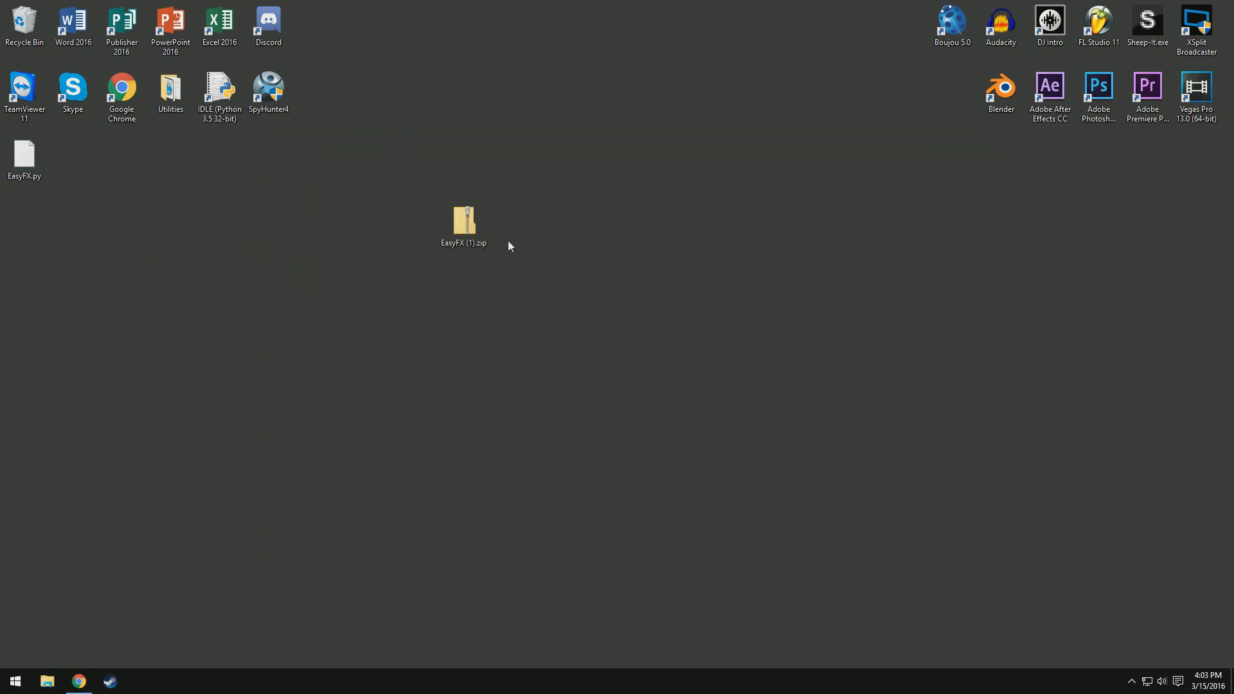
# - Delete EasyFX (1).zip from the desktop and move EasyFX.py to the spot where the archive was
pyautogui.moveTo(414, 189); pyautogui.dragTo(554, 279)
pyautogui.press('Delete')
pyautogui.press('Return')
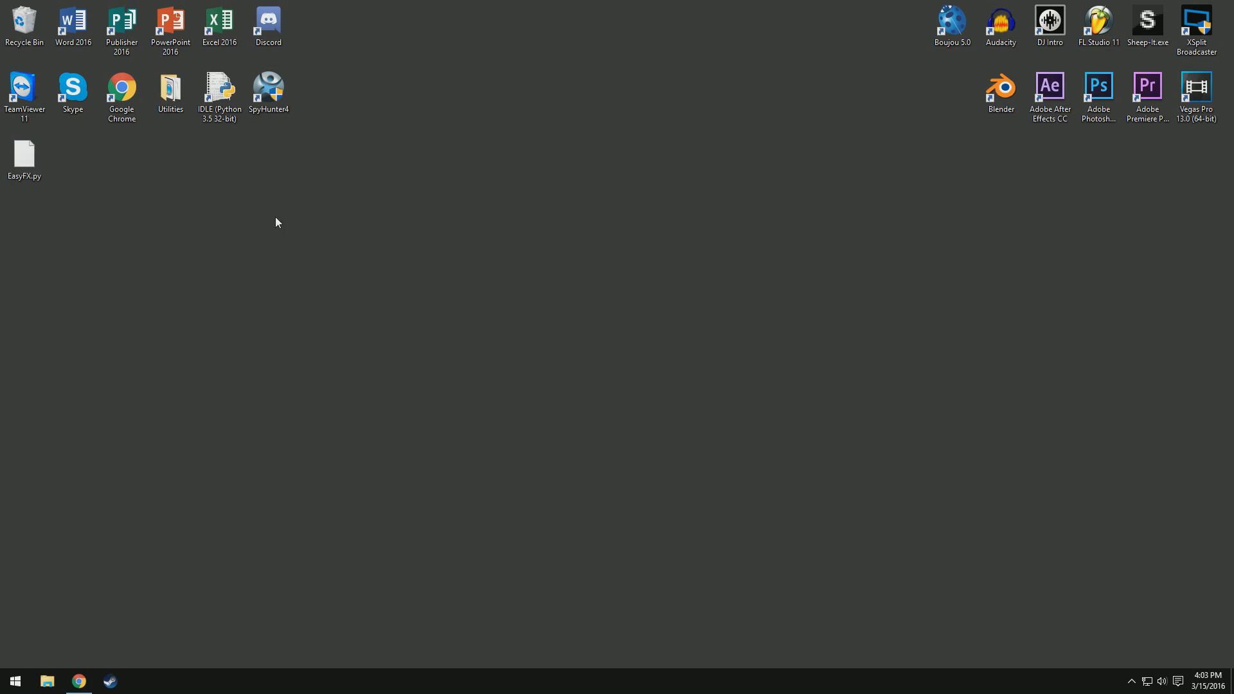
pyautogui.moveTo(4, 159); pyautogui.dragTo(439, 223)
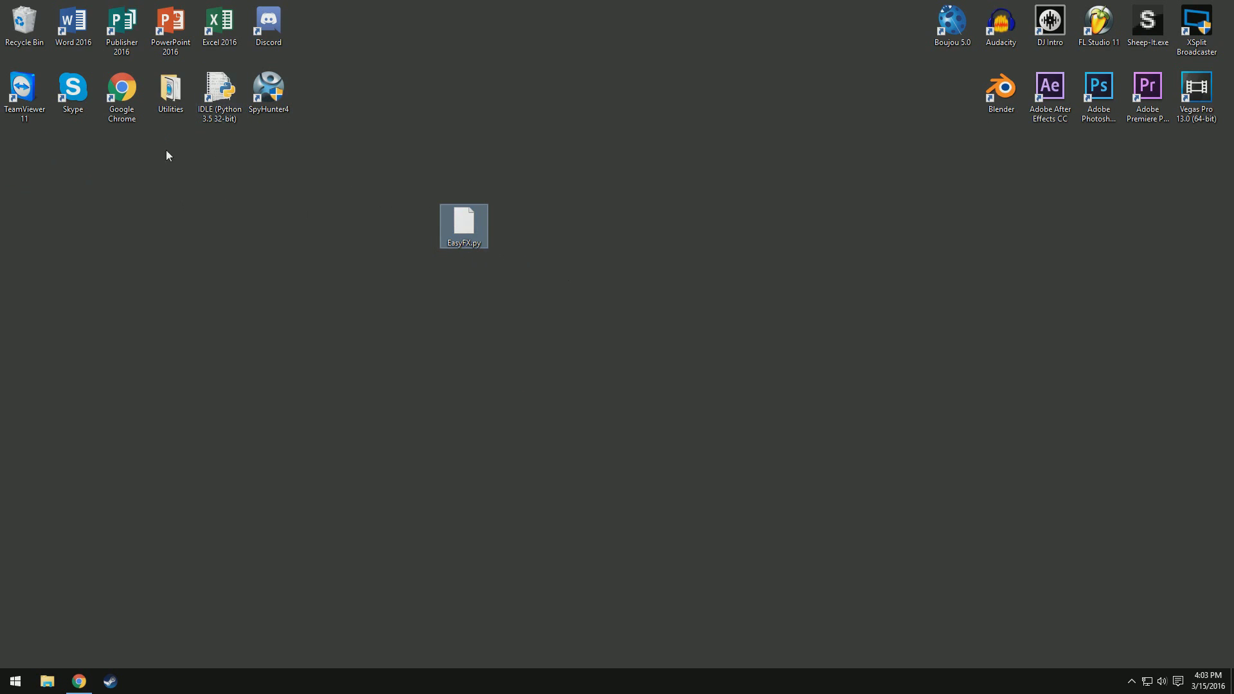
# - Start Blender and open the recent project Train and Cube (EZFX).blend
pyautogui.doubleClick(1001, 90)
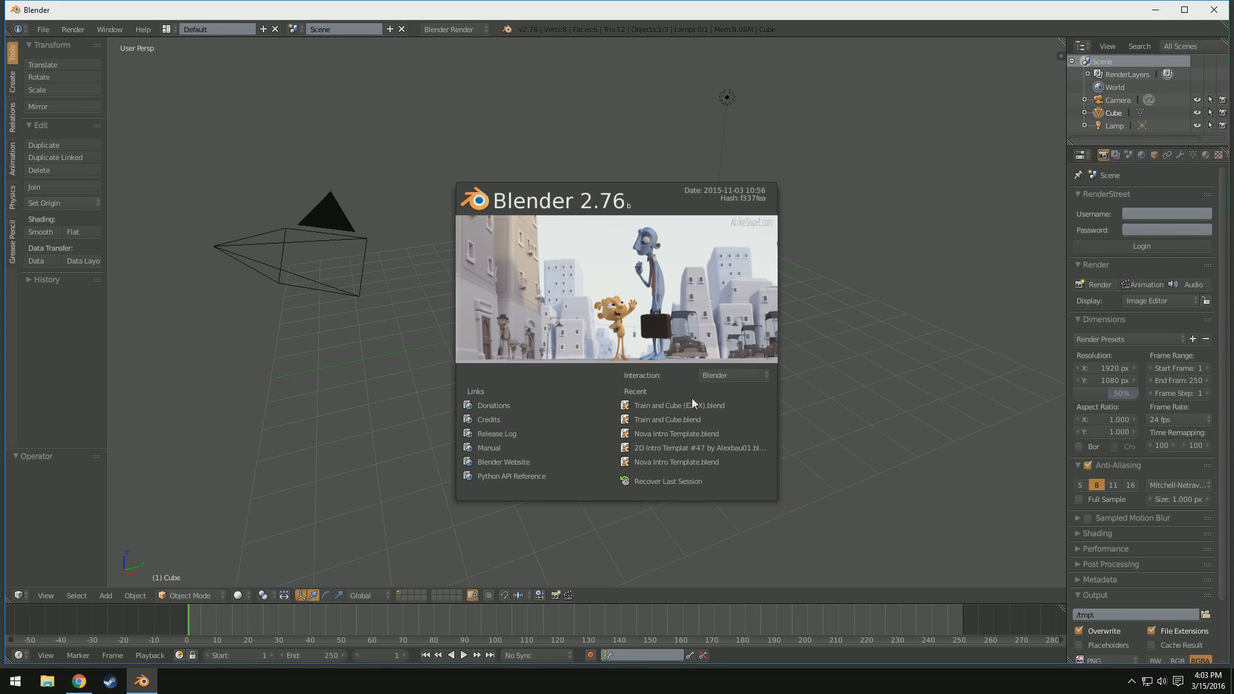
pyautogui.click(698, 406)
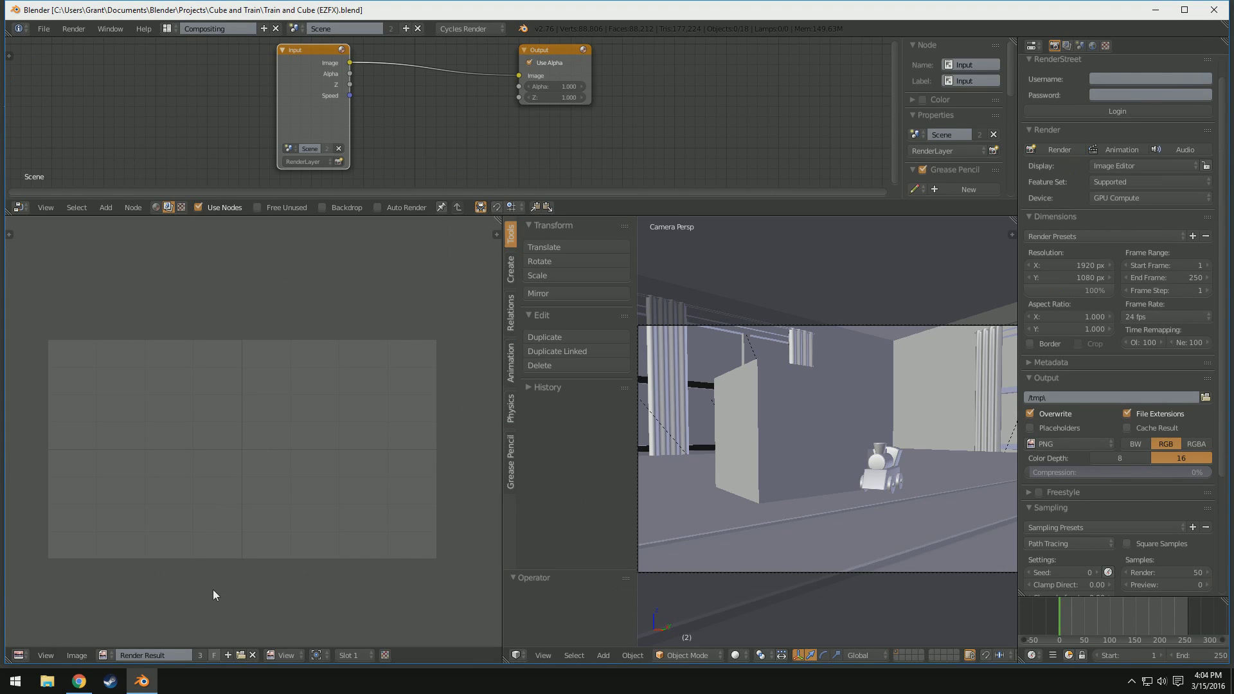
pyautogui.scroll(2, 216, 585)
pyautogui.scroll(-3, 242, 524)
pyautogui.scroll(2, 335, 517)
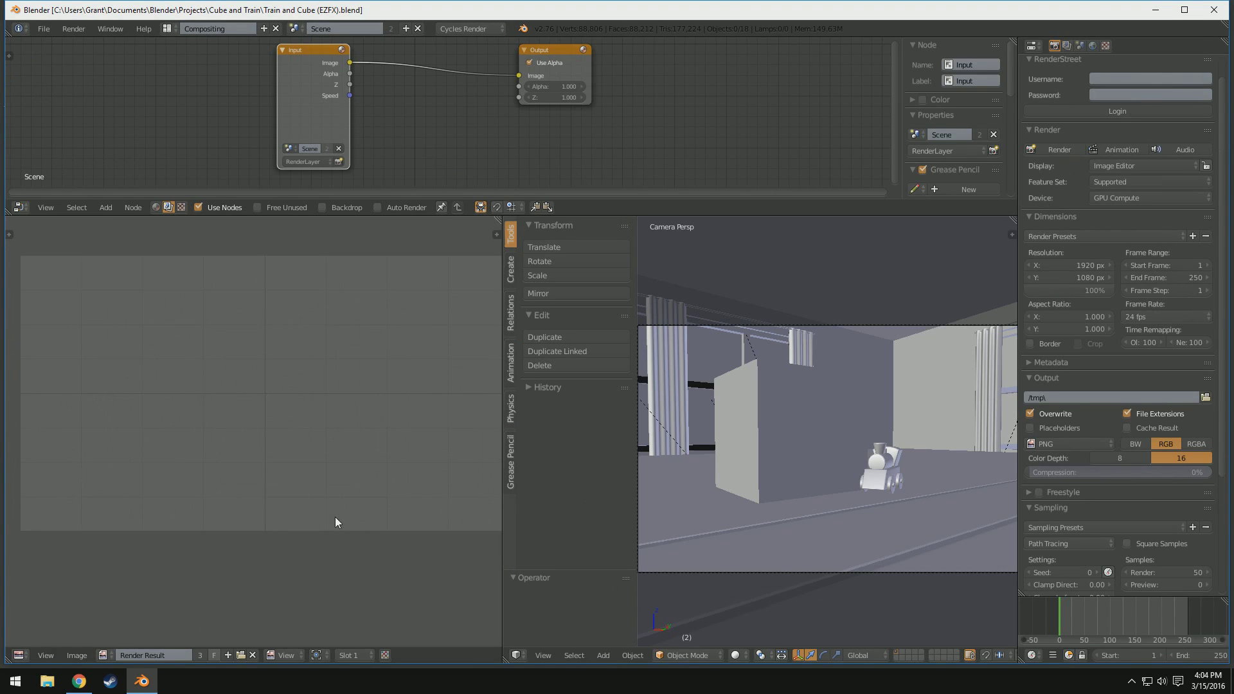
# - Render the current frame of the train and cube scene and inspect the result up close and as a whole
pyautogui.scroll(-1, 387, 491)
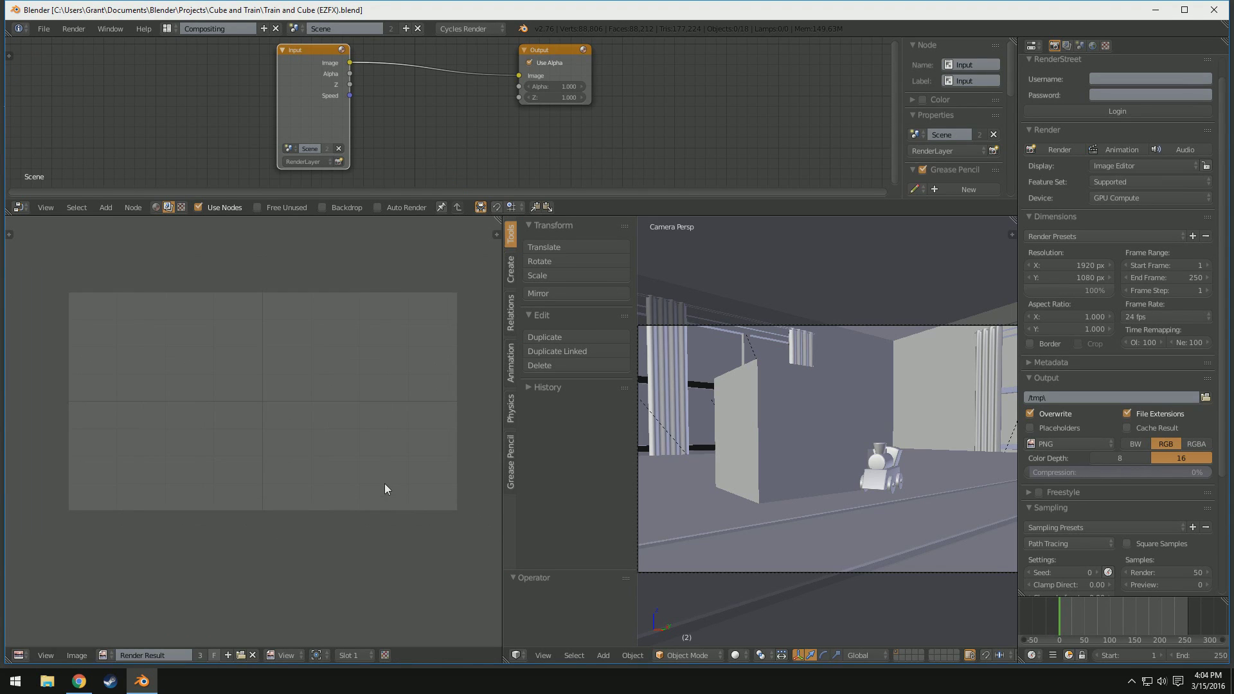
pyautogui.press('F12')
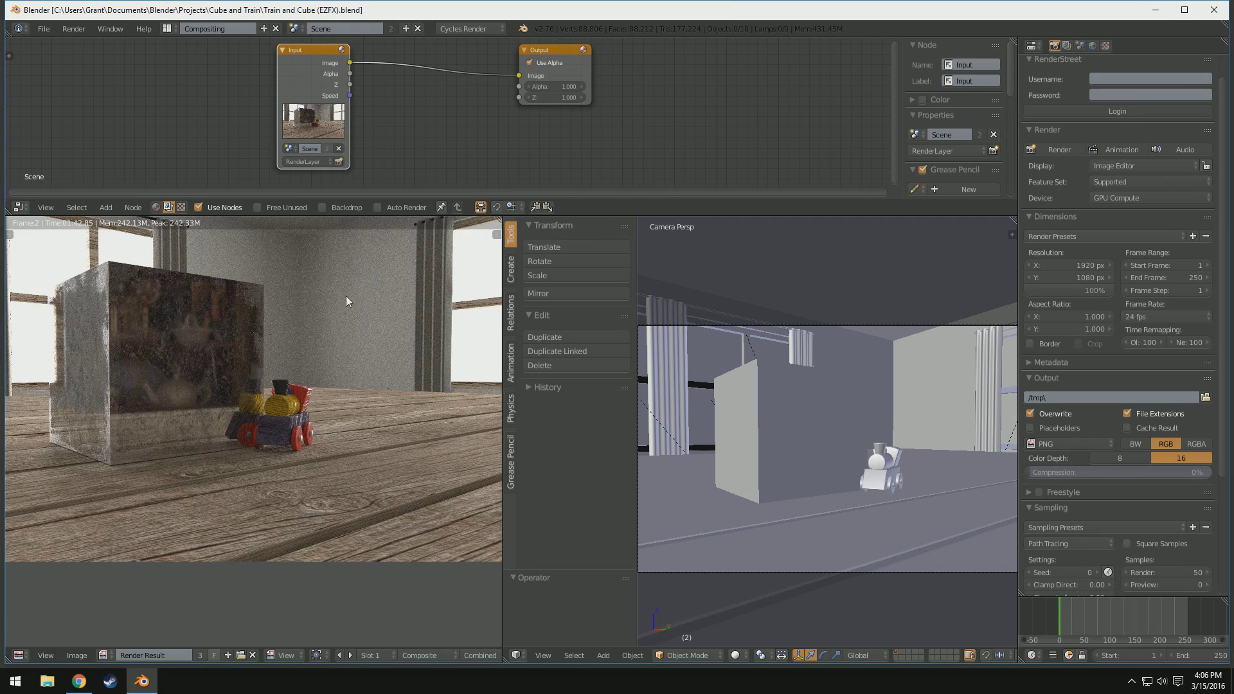
pyautogui.scroll(4, 237, 504)
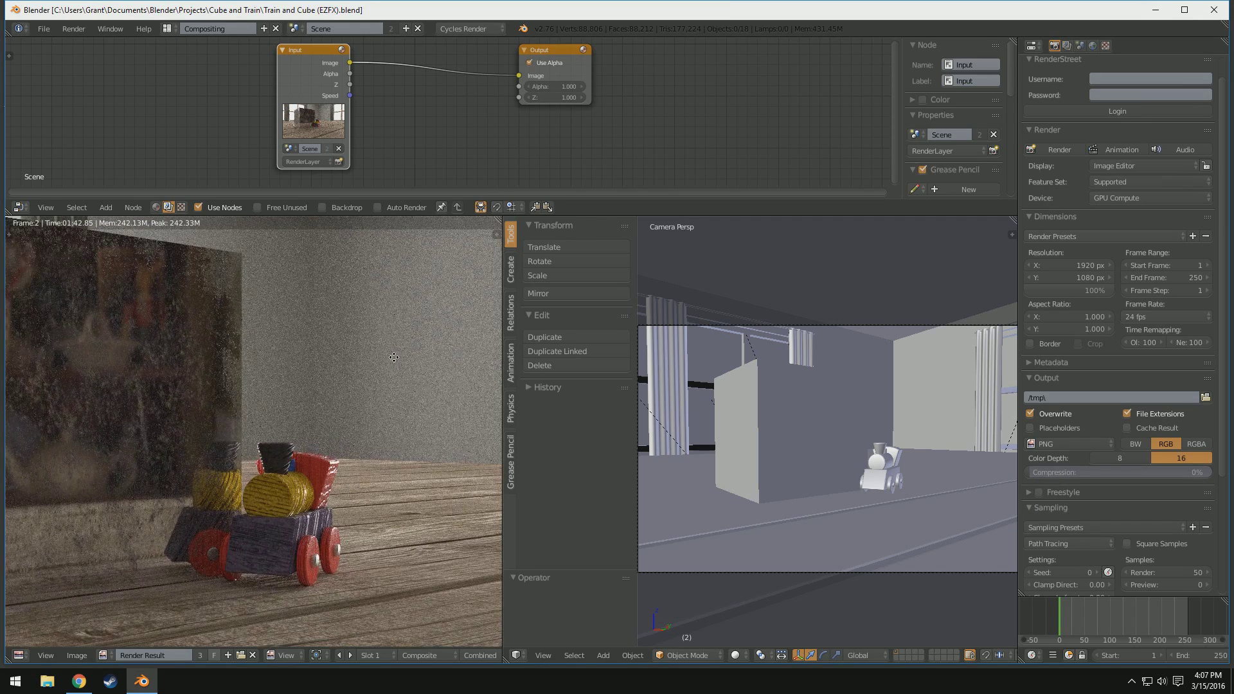
pyautogui.scroll(-1, 1197, 492)
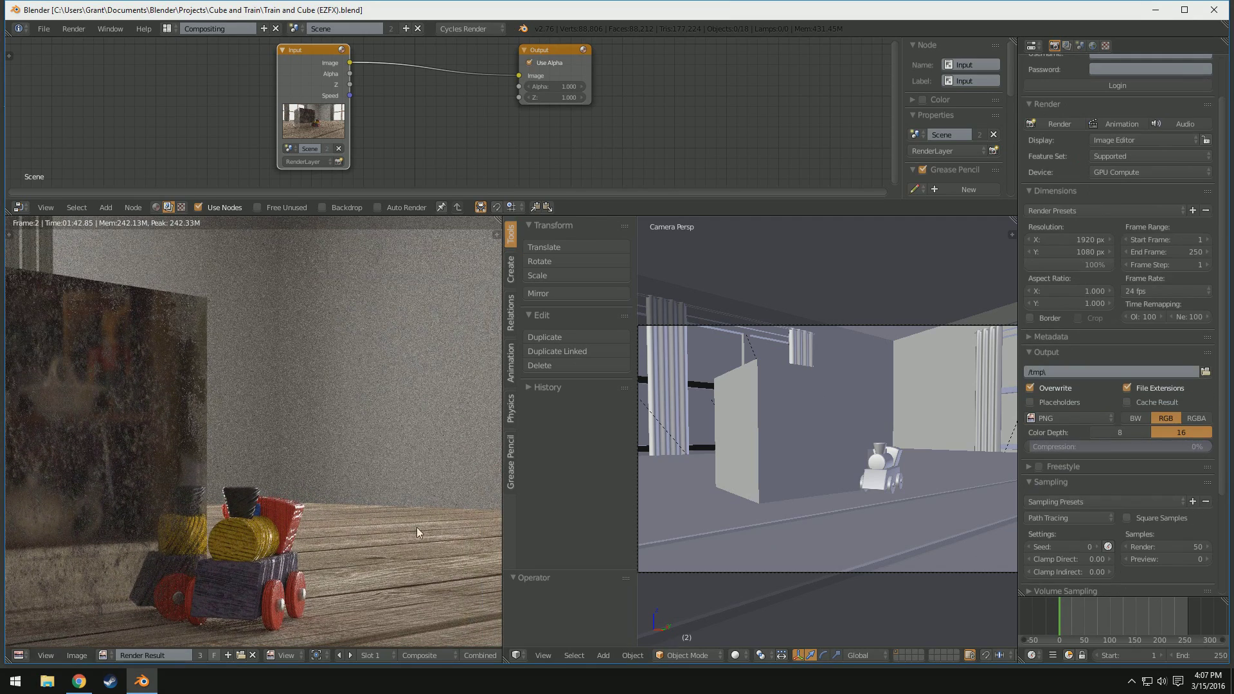
pyautogui.scroll(-4, 300, 521)
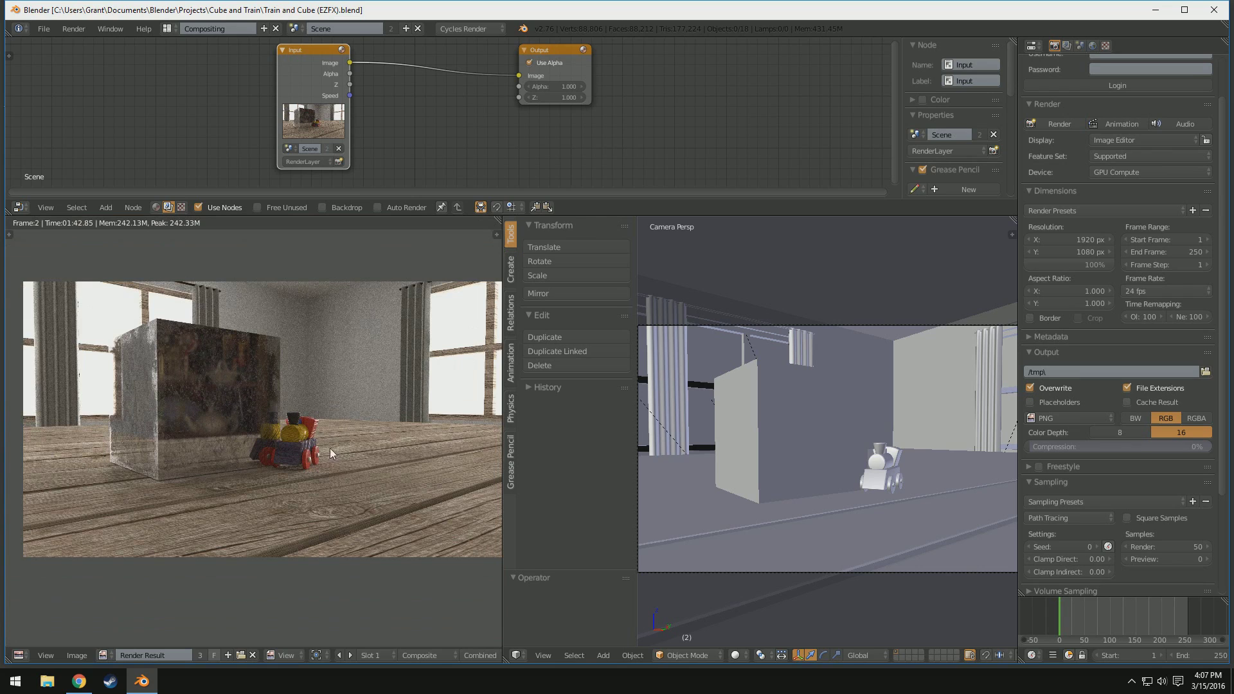
pyautogui.scroll(-3, 333, 453)
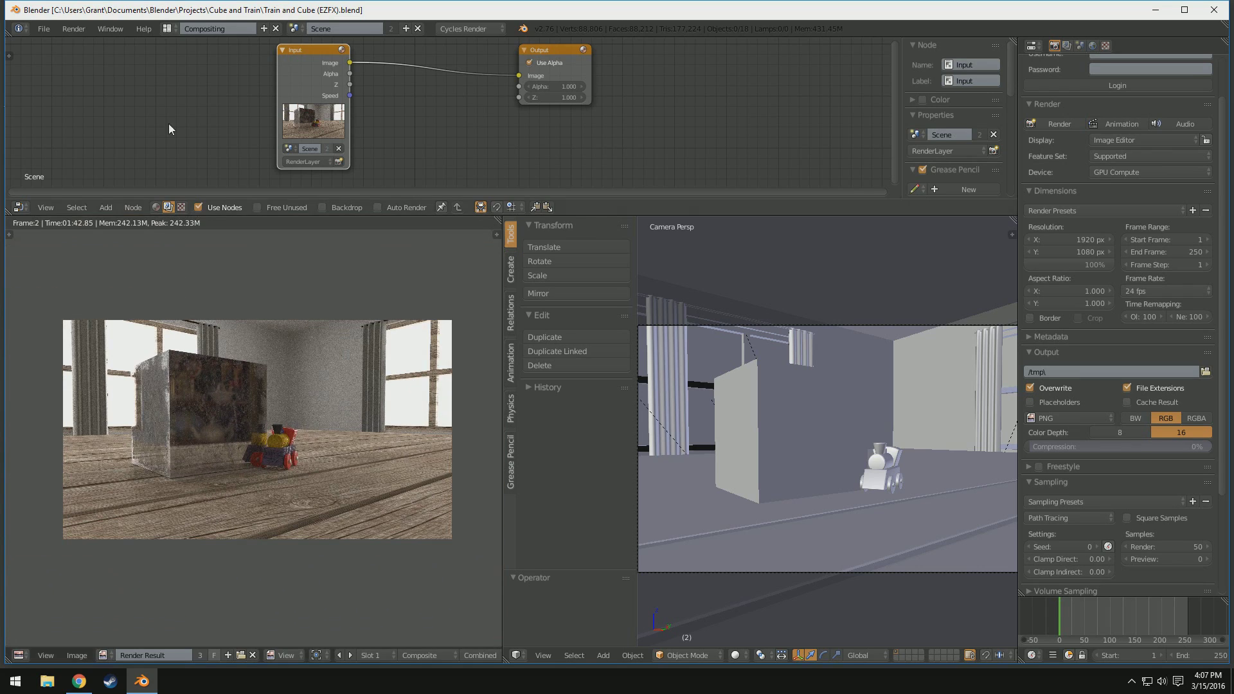
pyautogui.keyDown('ctrl'); pyautogui.hscroll(-2, 314, 418); pyautogui.keyUp('ctrl')
pyautogui.moveTo(439, 479); pyautogui.dragTo(360, 466, button='middle')
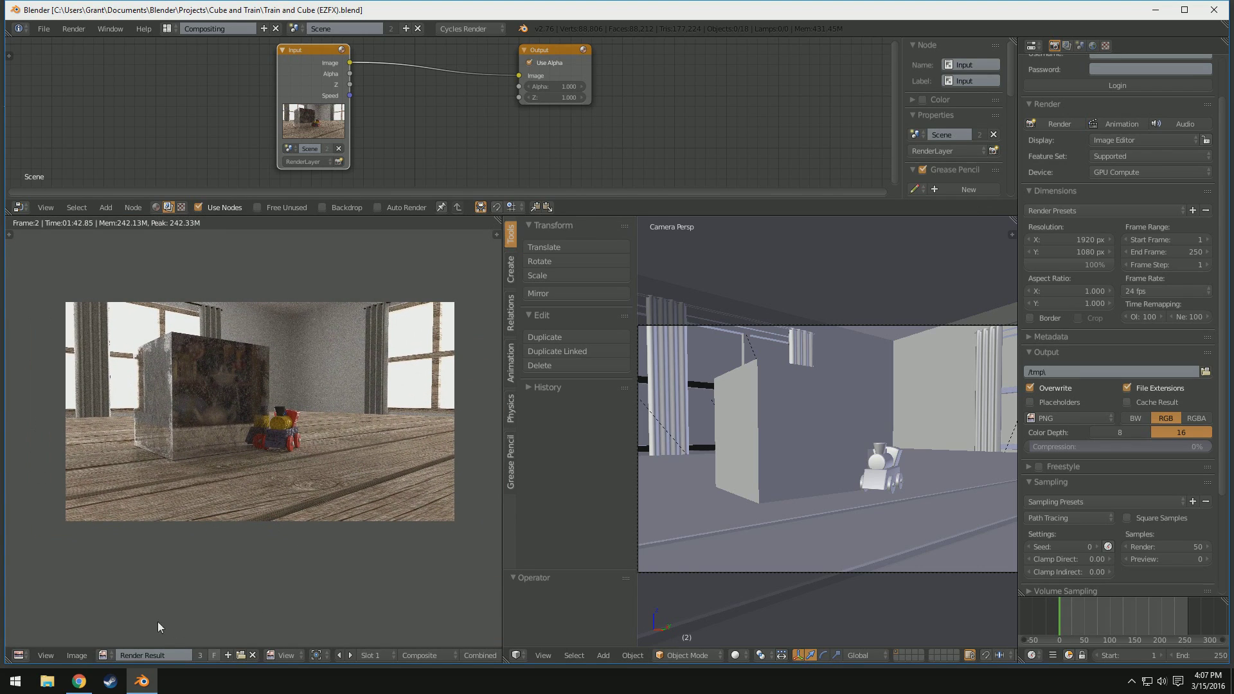
# - Install the add-on file EasyFX.py from the desktop through the user preferences
pyautogui.click(42, 29)
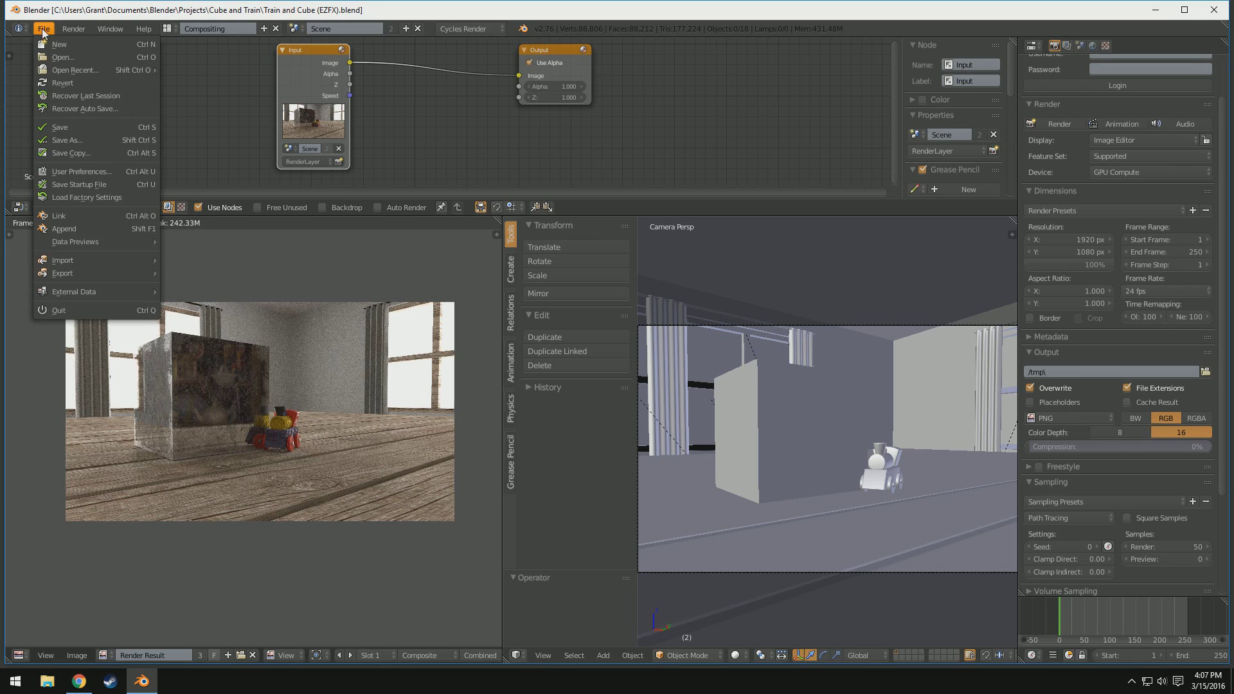
pyautogui.click(91, 172)
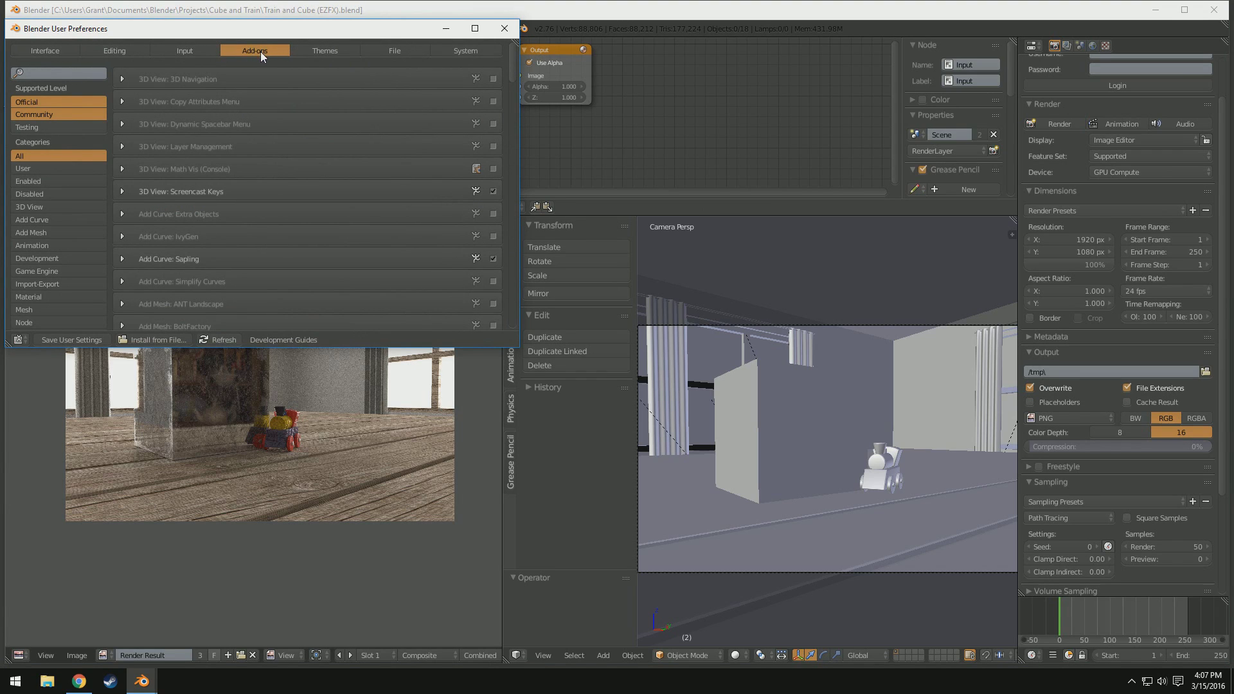
pyautogui.click(152, 341)
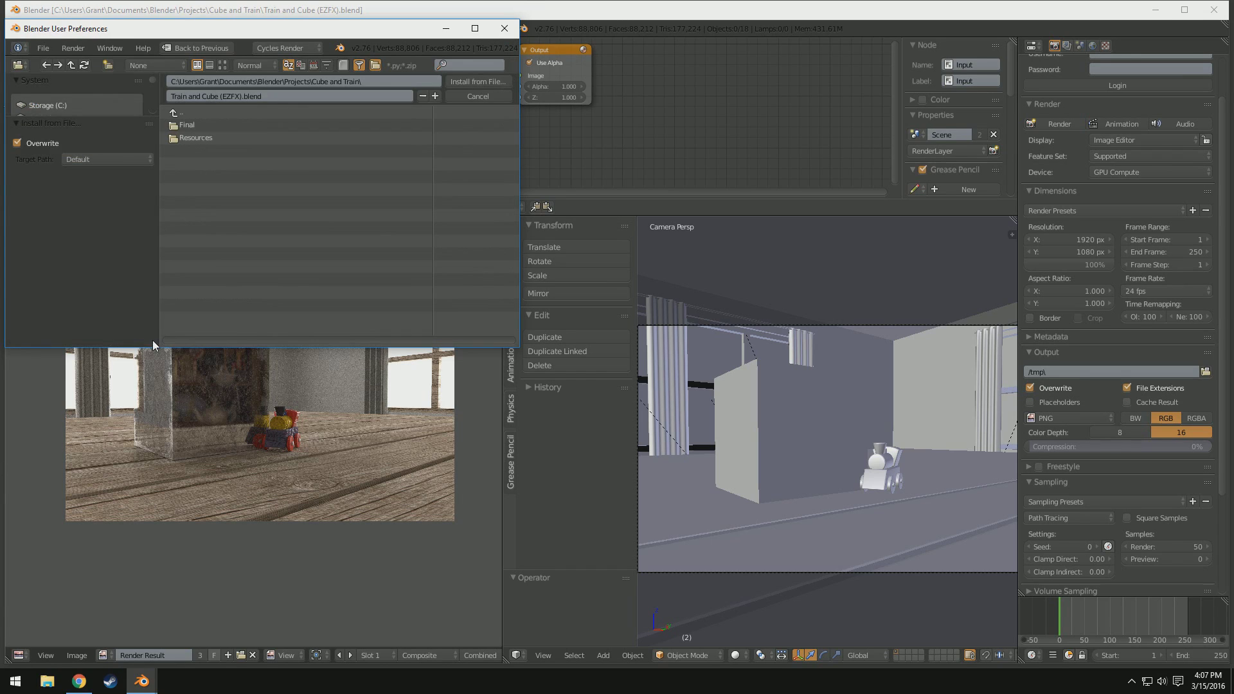
pyautogui.moveTo(64, 118); pyautogui.dragTo(65, 264)
pyautogui.click(42, 236)
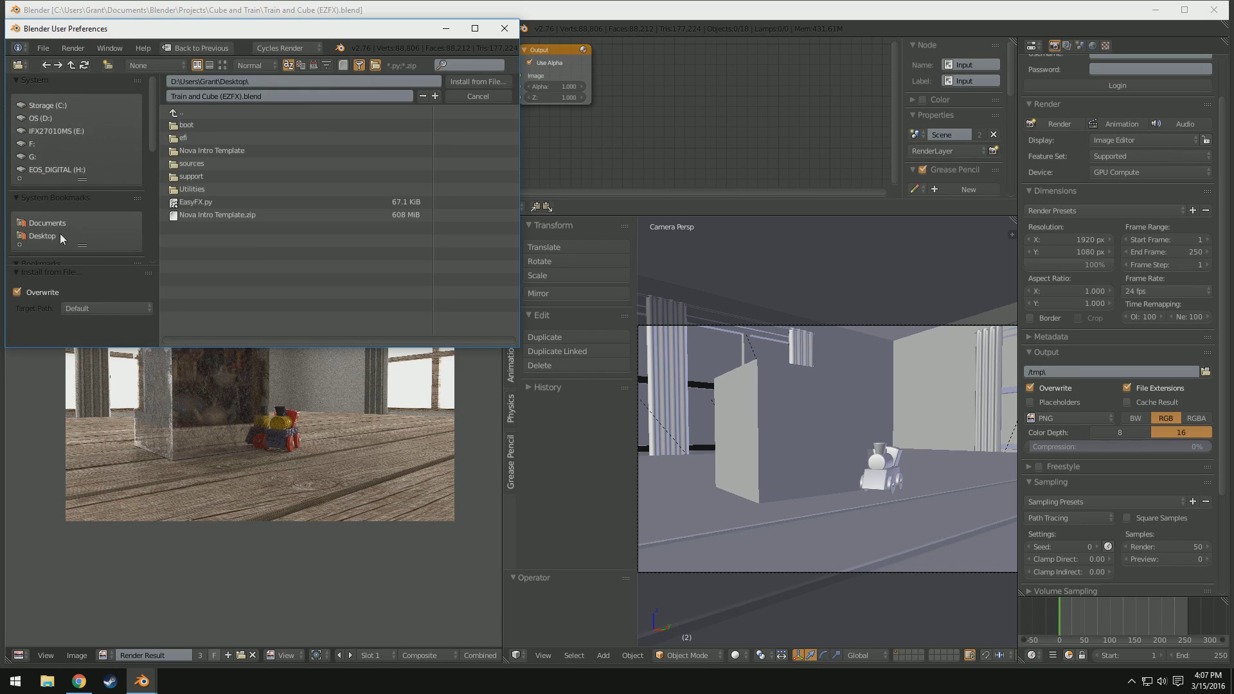
pyautogui.click(218, 205)
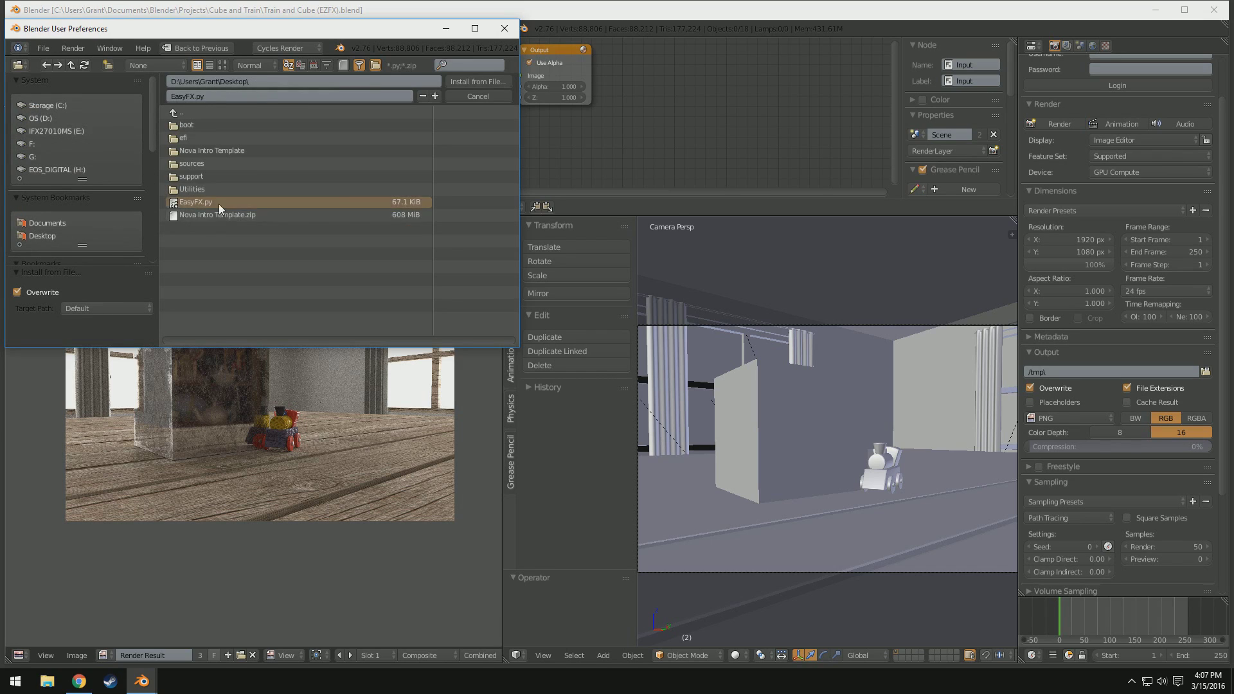
pyautogui.click(481, 82)
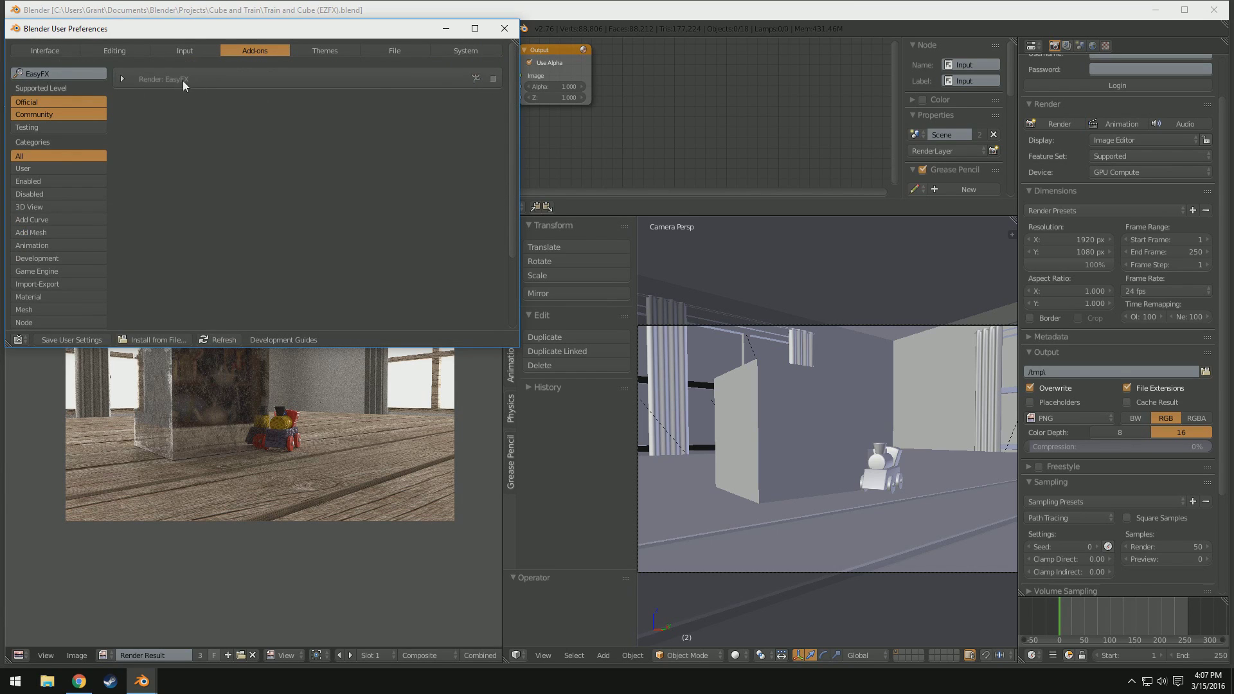
# - Enable the Render: EasyFX add-on, save the user settings and close the preferences
pyautogui.click(492, 79)
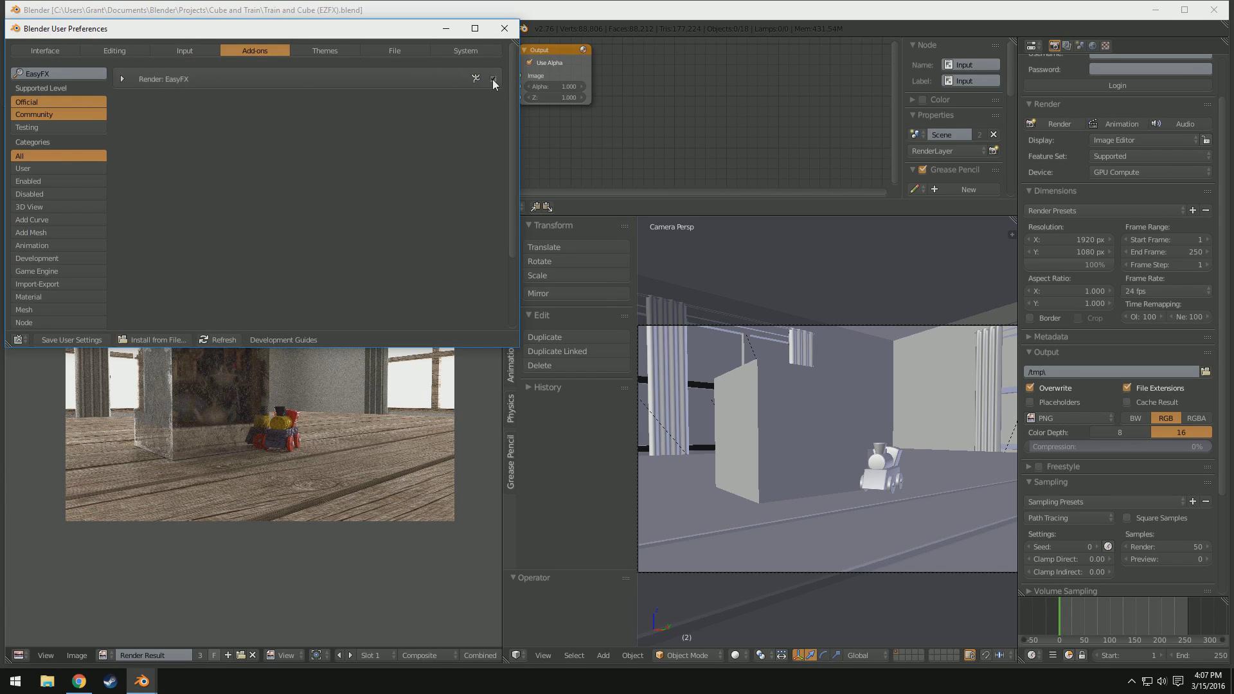
pyautogui.click(93, 341)
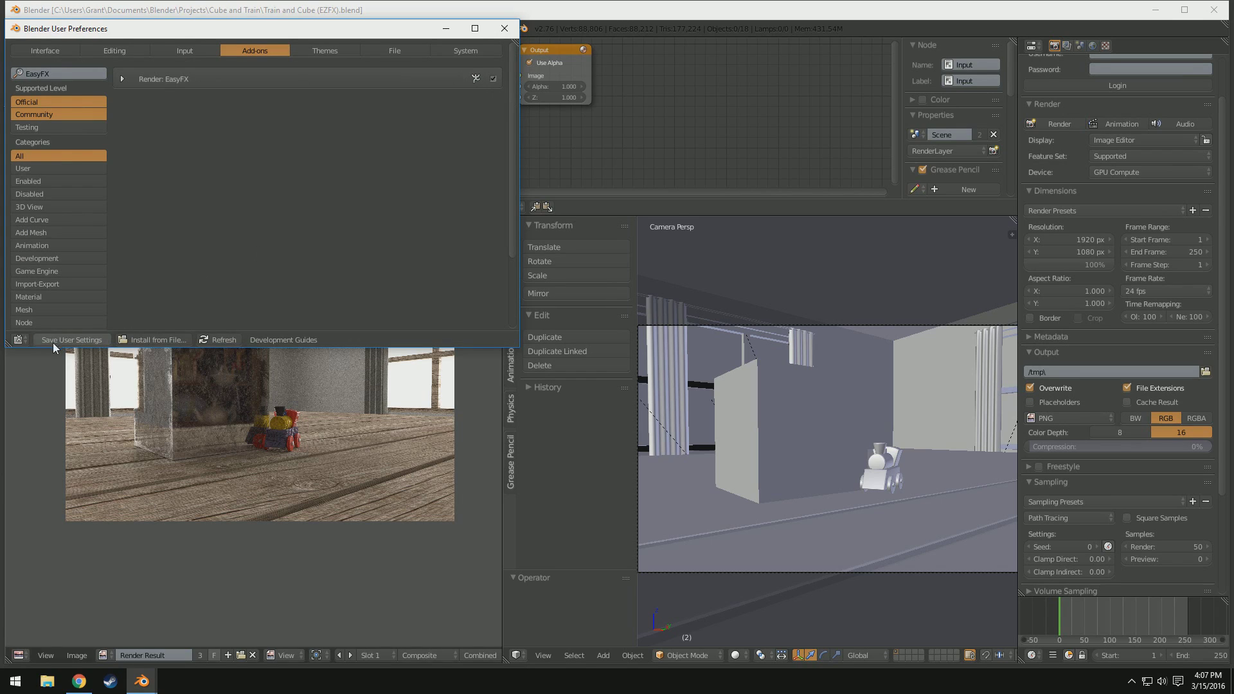
pyautogui.click(505, 29)
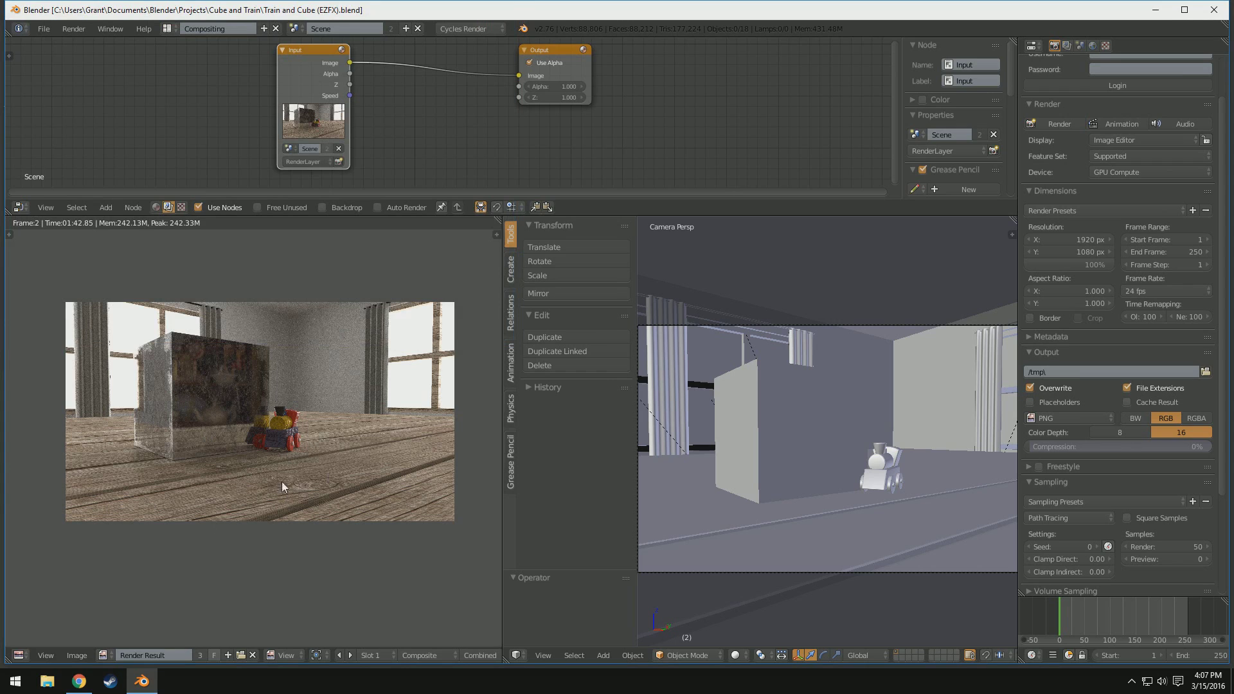
# - Maximize the program window and switch the screen layout to Default
pyautogui.press('t')
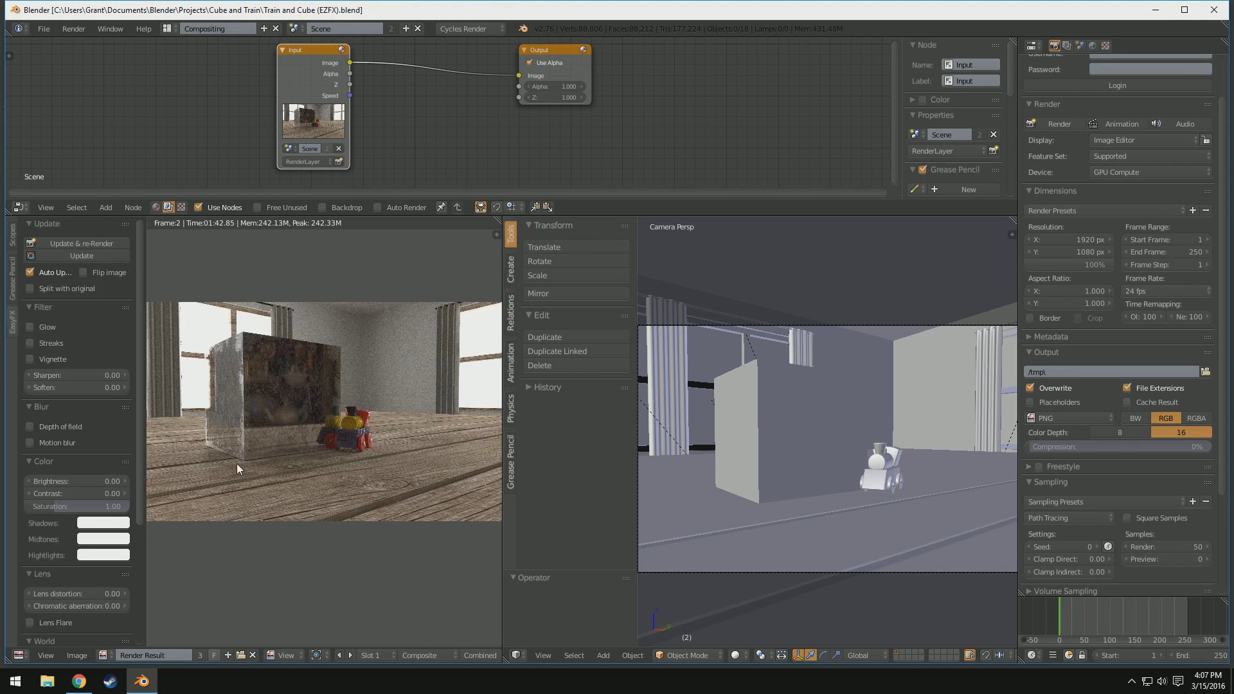
pyautogui.click(1185, 10)
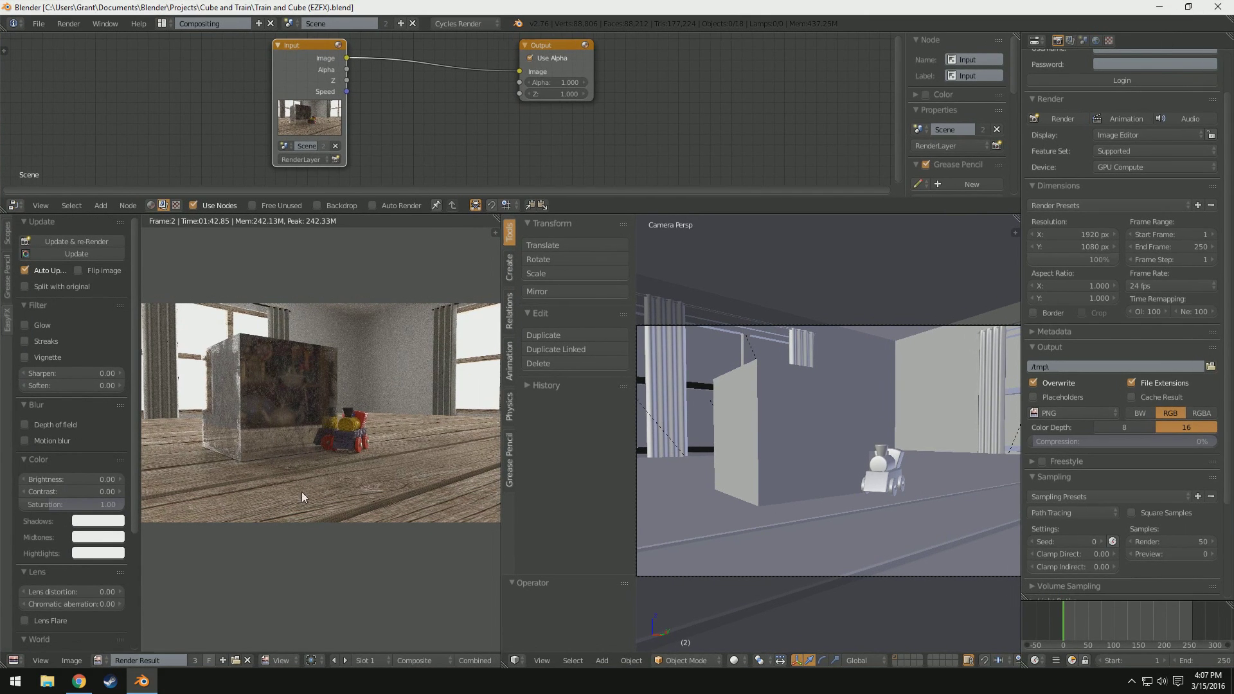
pyautogui.press('t')
pyautogui.press('t')
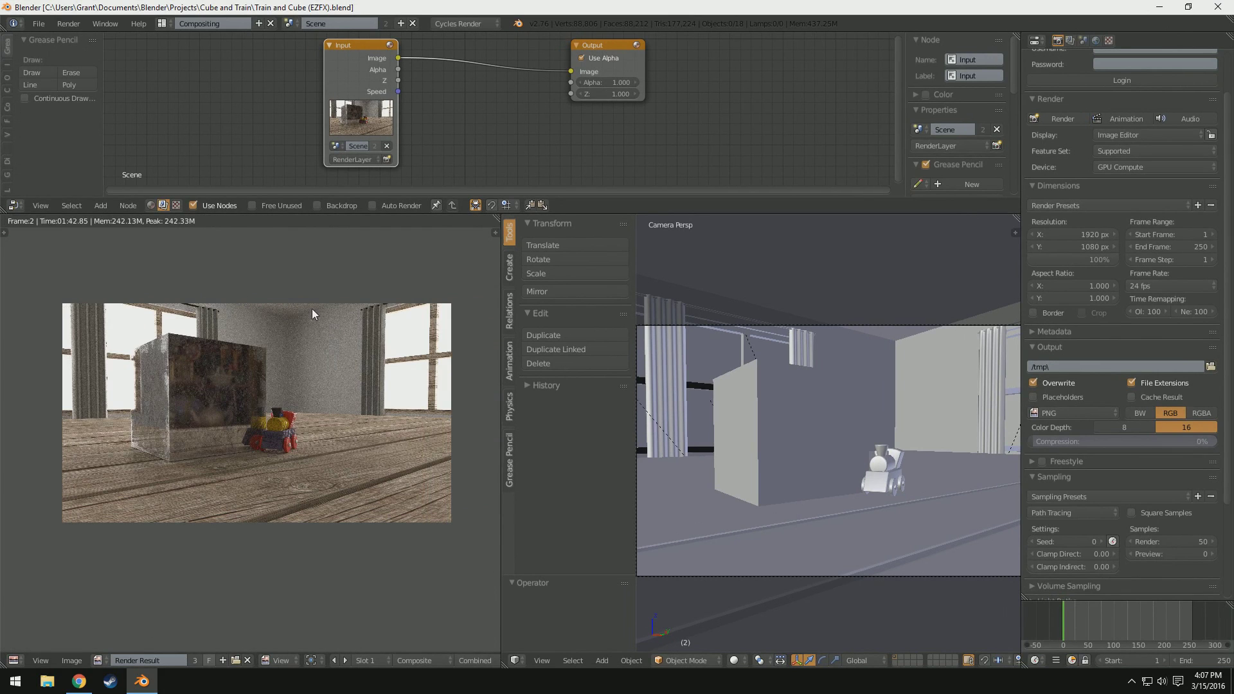
pyautogui.click(162, 23)
pyautogui.click(180, 80)
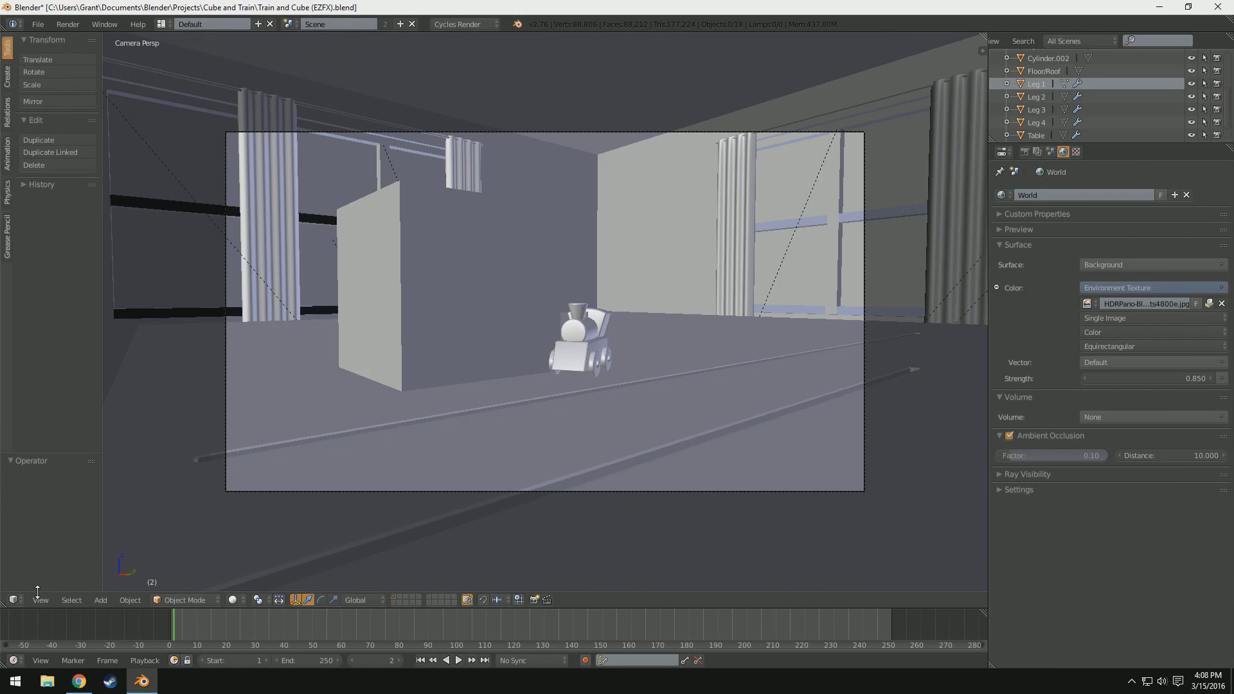
# - Split the 3D view vertically near its middle and turn the first half into a UV/Image Editor showing the render
pyautogui.moveTo(4, 603); pyautogui.dragTo(469, 604)
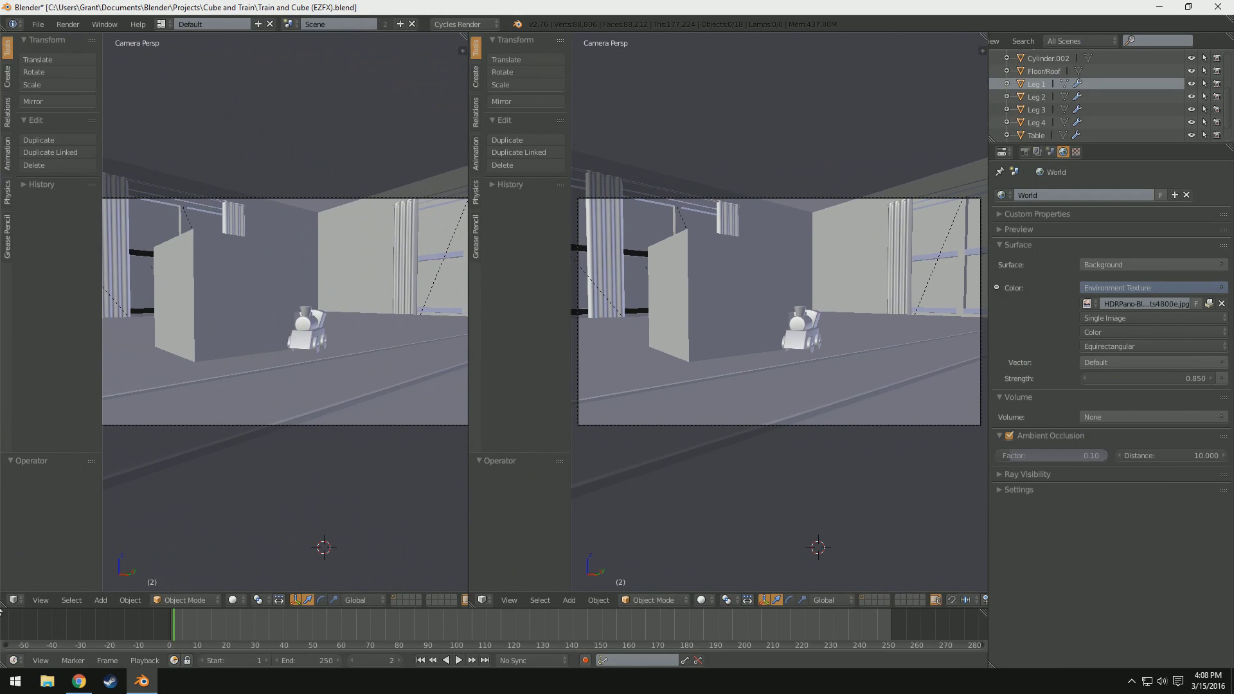
pyautogui.click(14, 600)
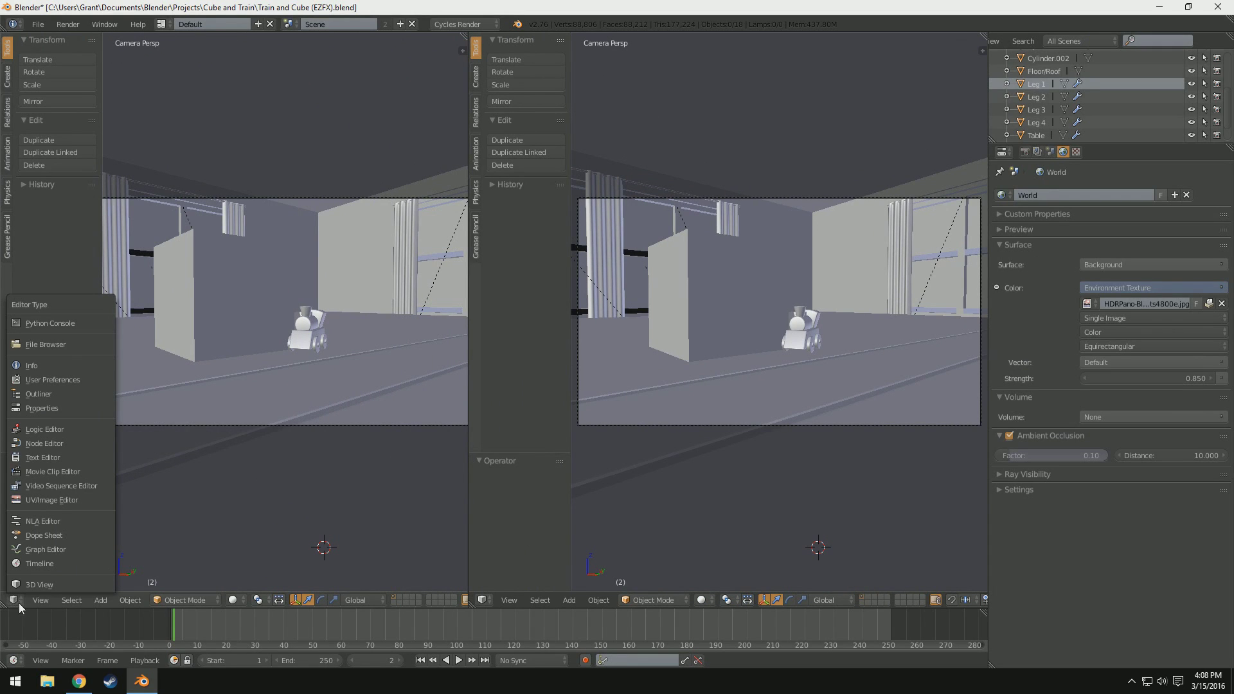
pyautogui.click(41, 501)
pyautogui.scroll(-3, 294, 523)
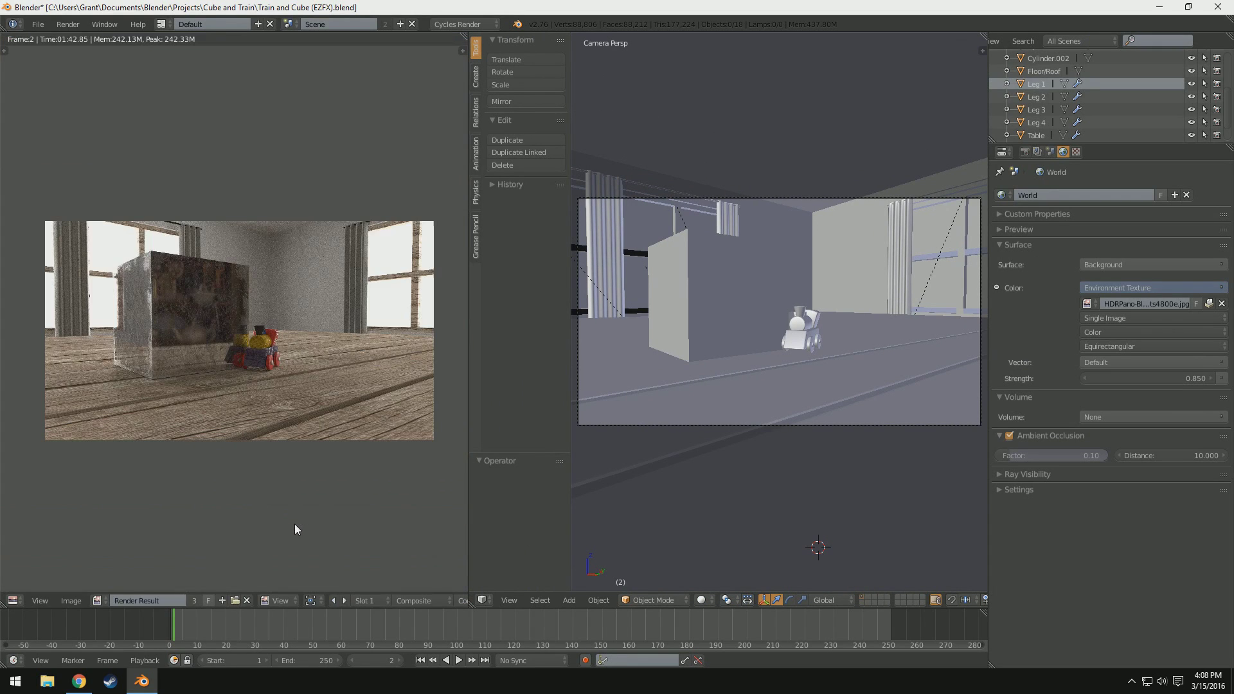
# - Join the two areas so the image editor takes over the space of the remaining 3D view
pyautogui.rightClick(468, 423)
pyautogui.click(461, 437)
pyautogui.click(692, 401)
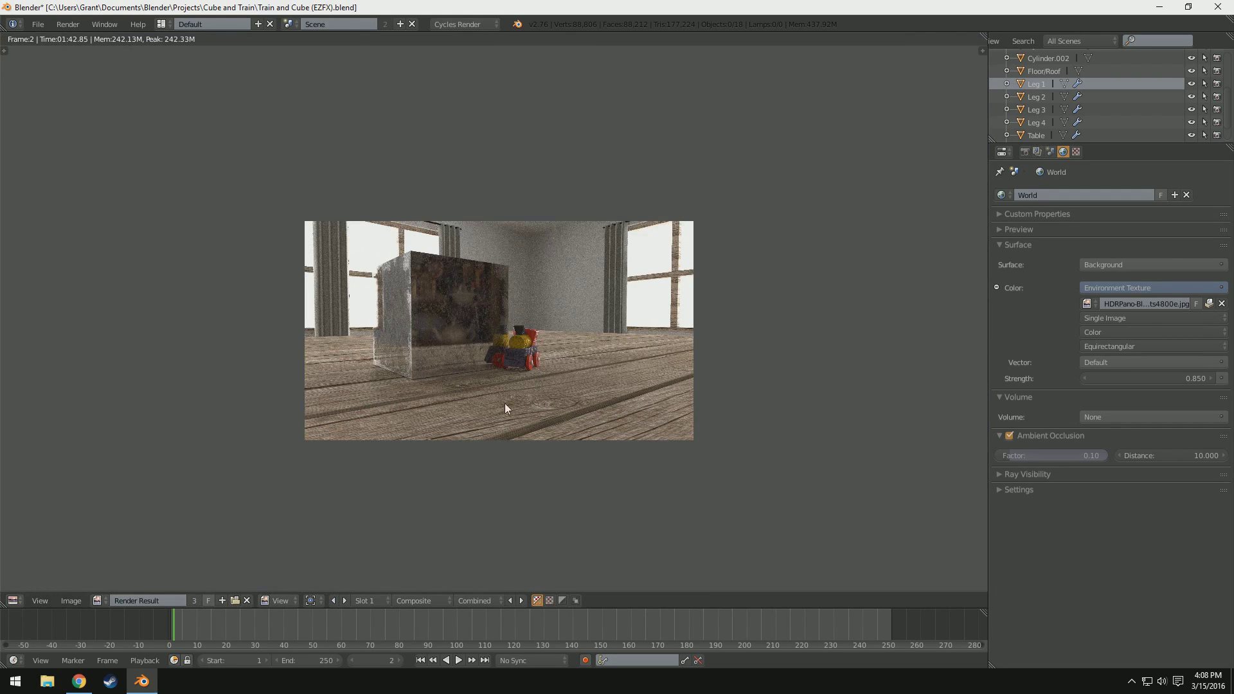
# - Enlarge the render in the image editor and display the EasyFX settings in its tool shelf
pyautogui.scroll(4, 450, 411)
pyautogui.scroll(-2, 468, 442)
pyautogui.keyDown('ctrl'); pyautogui.moveTo(468, 441); pyautogui.dragTo(505, 424, button='middle'); pyautogui.keyUp('ctrl')
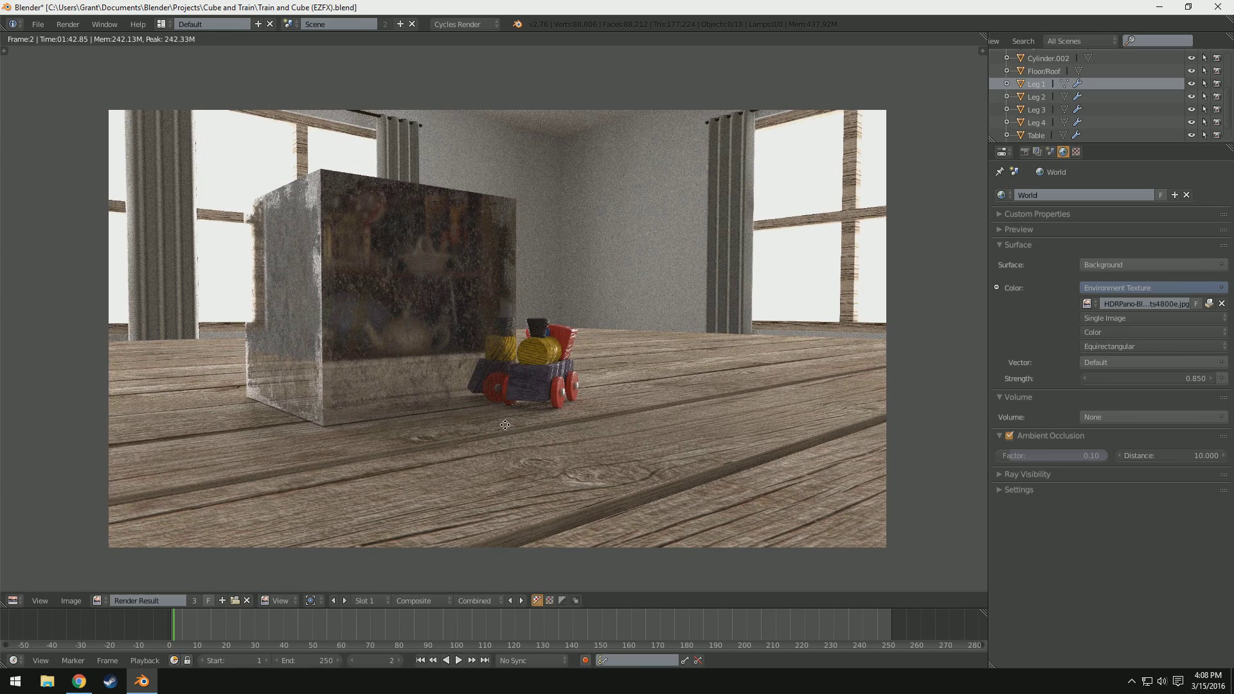
pyautogui.press('t')
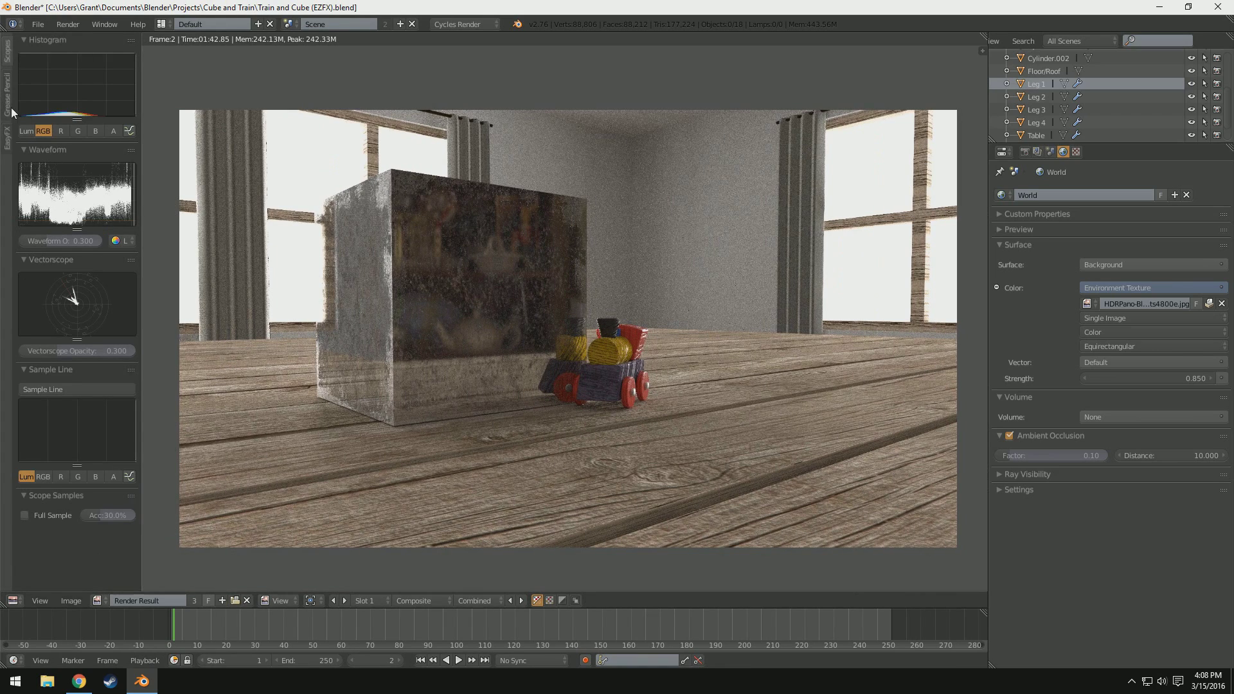
pyautogui.click(7, 145)
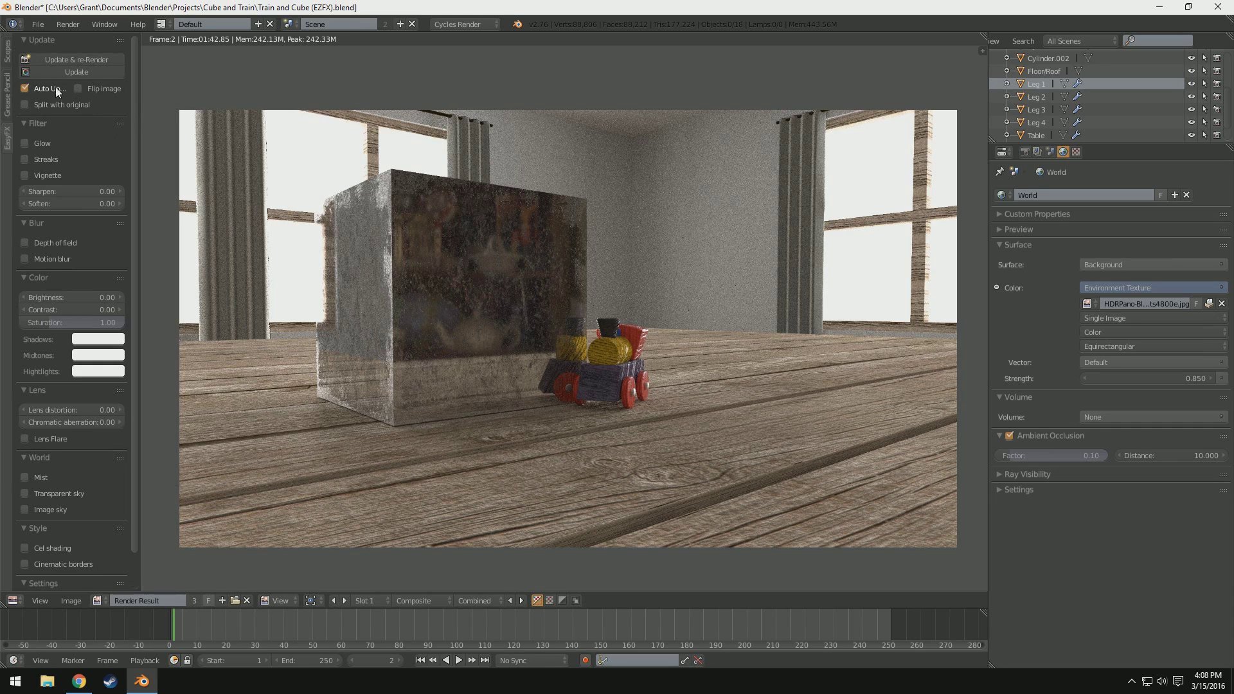
# - Try the Glow filter with auto update off and again with it on, leaving Glow disabled and auto update enabled
pyautogui.click(23, 141)
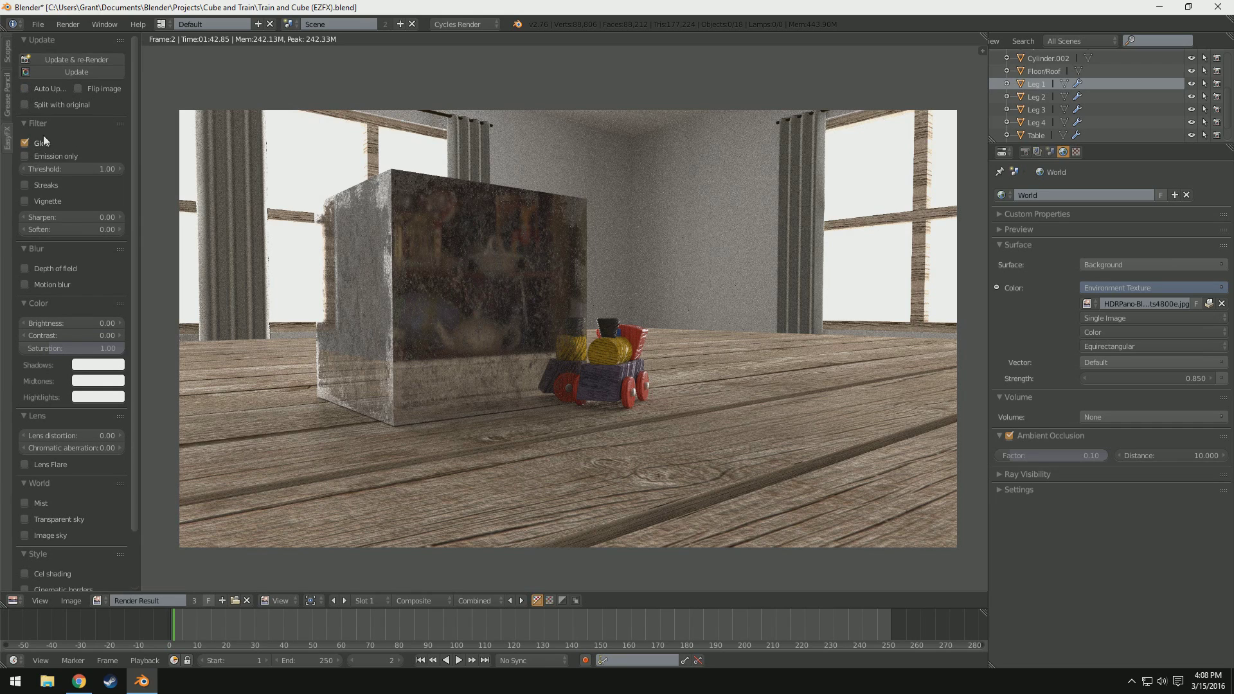
pyautogui.click(24, 142)
pyautogui.click(27, 88)
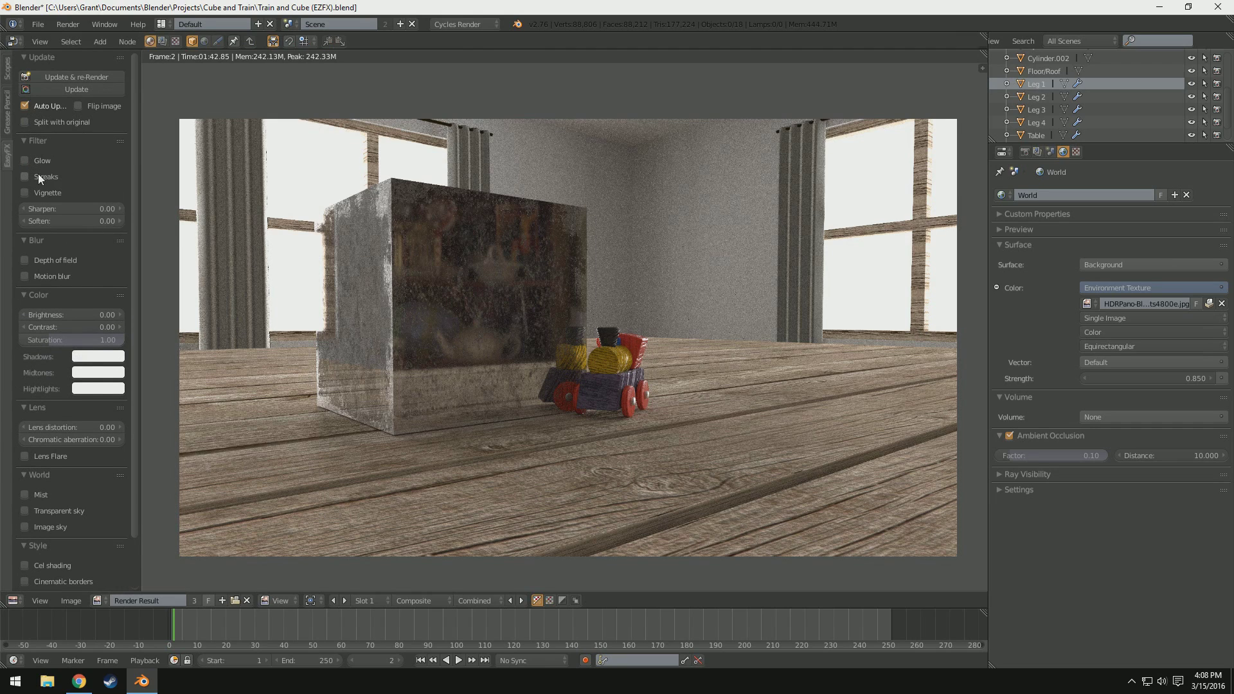
pyautogui.click(24, 161)
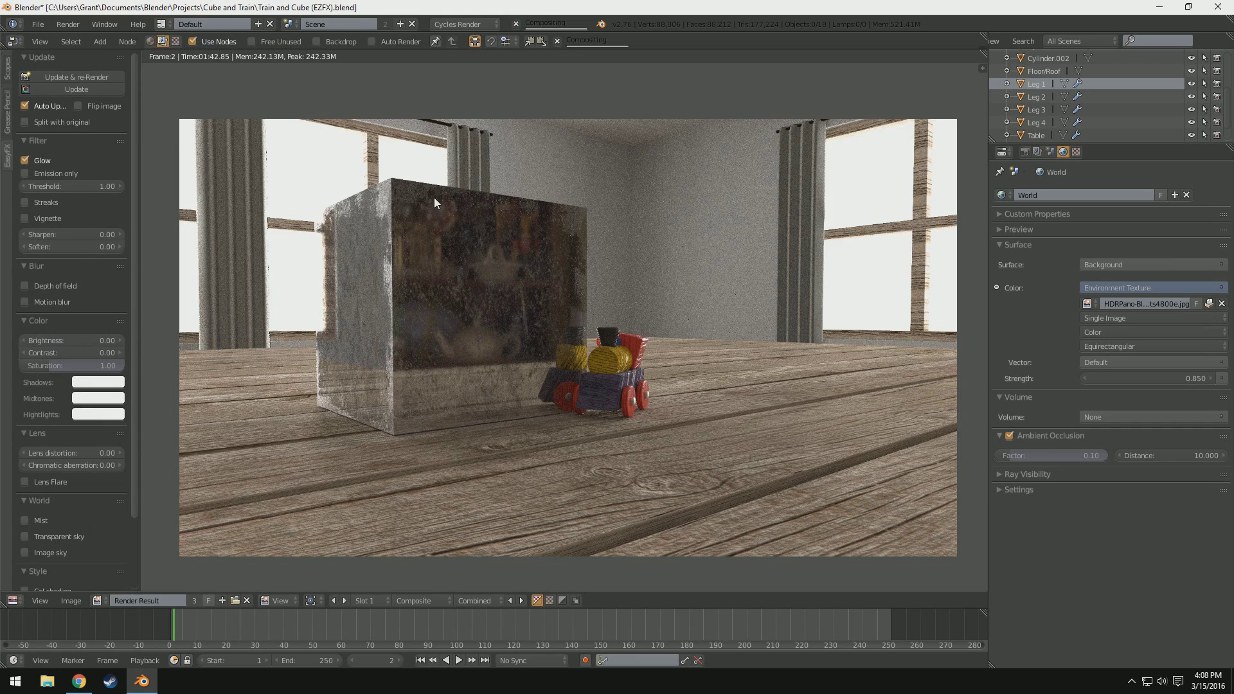
pyautogui.click(24, 160)
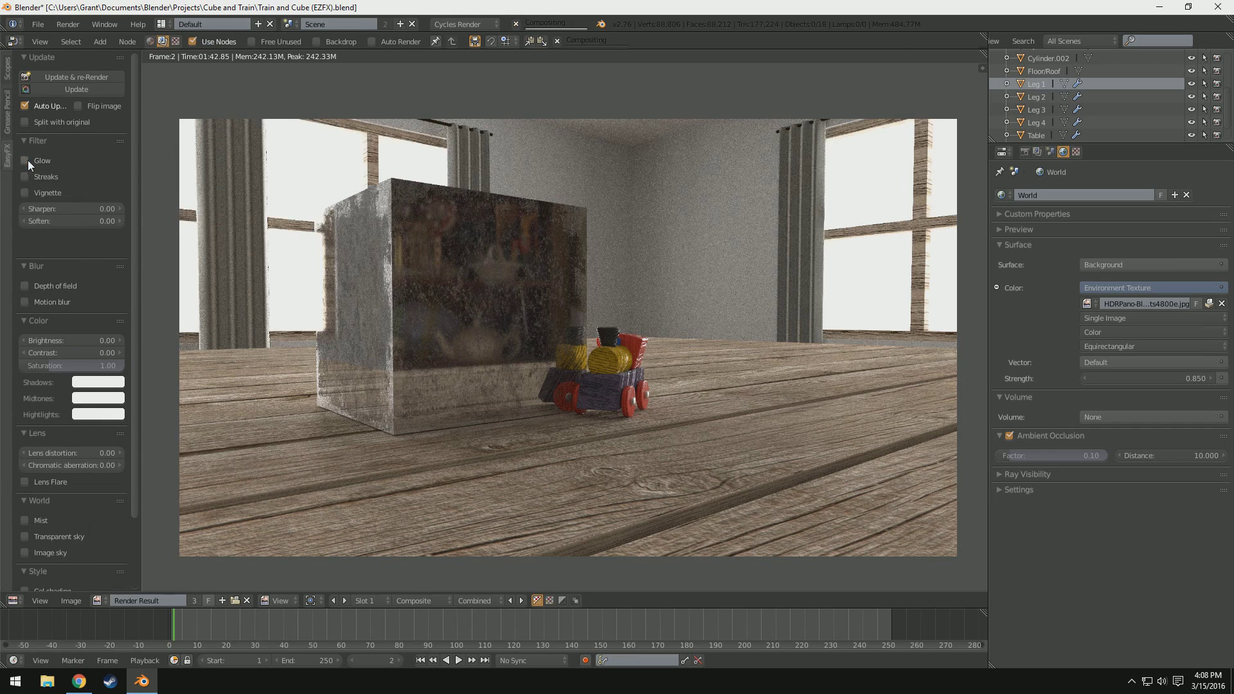
# - Try the Flip image option on the render, switching it on and off again
pyautogui.click(79, 106)
pyautogui.click(79, 106)
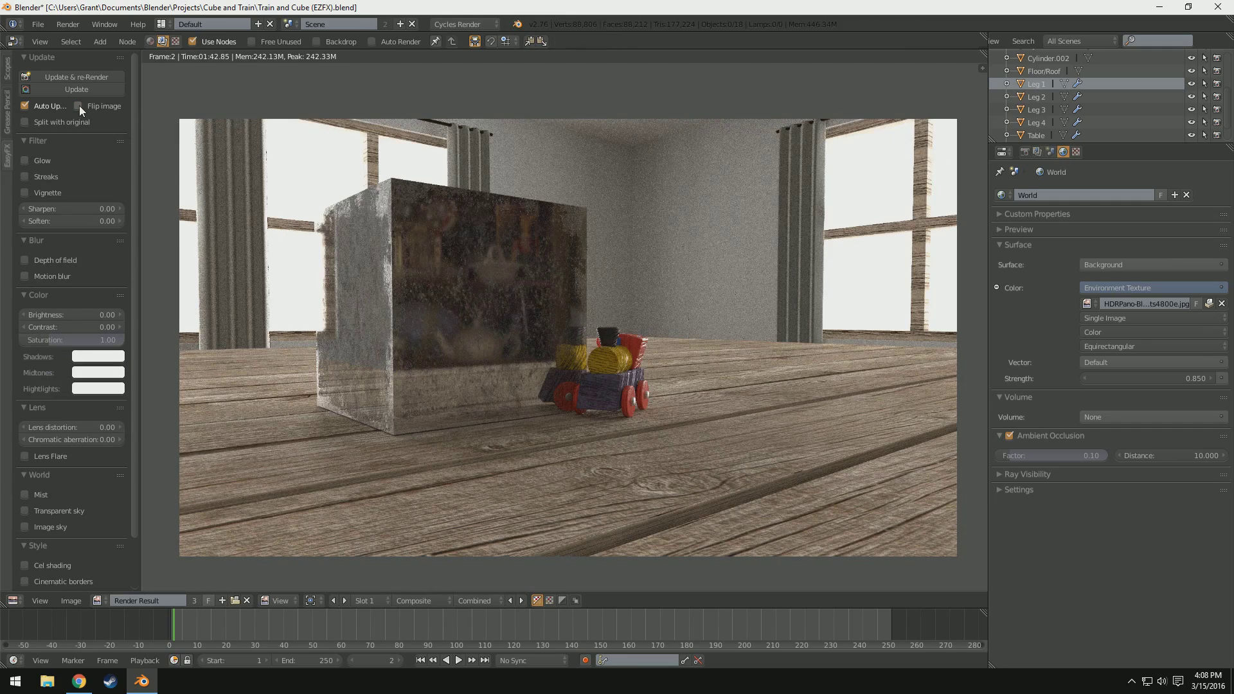
pyautogui.click(79, 105)
pyautogui.click(79, 105)
# - Enable Split with original and the Glow filter, and set the split position to 100%
pyautogui.click(32, 121)
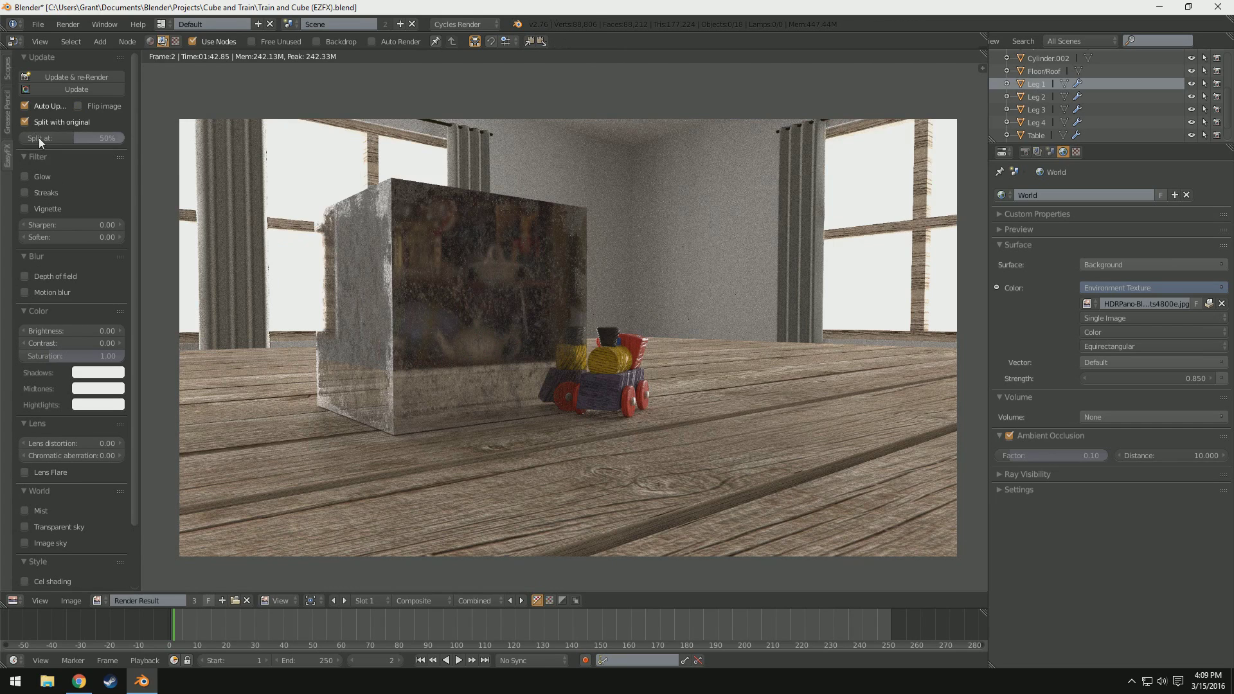
pyautogui.click(25, 176)
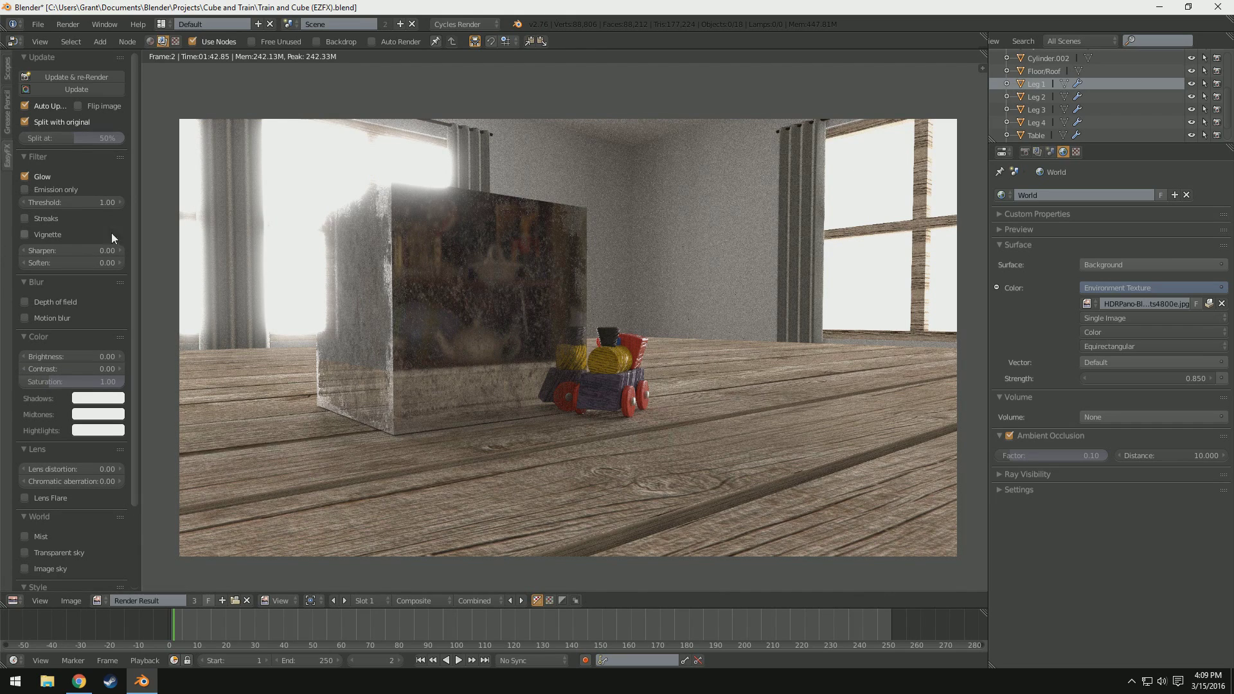
pyautogui.moveTo(63, 136); pyautogui.dragTo(119, 136)
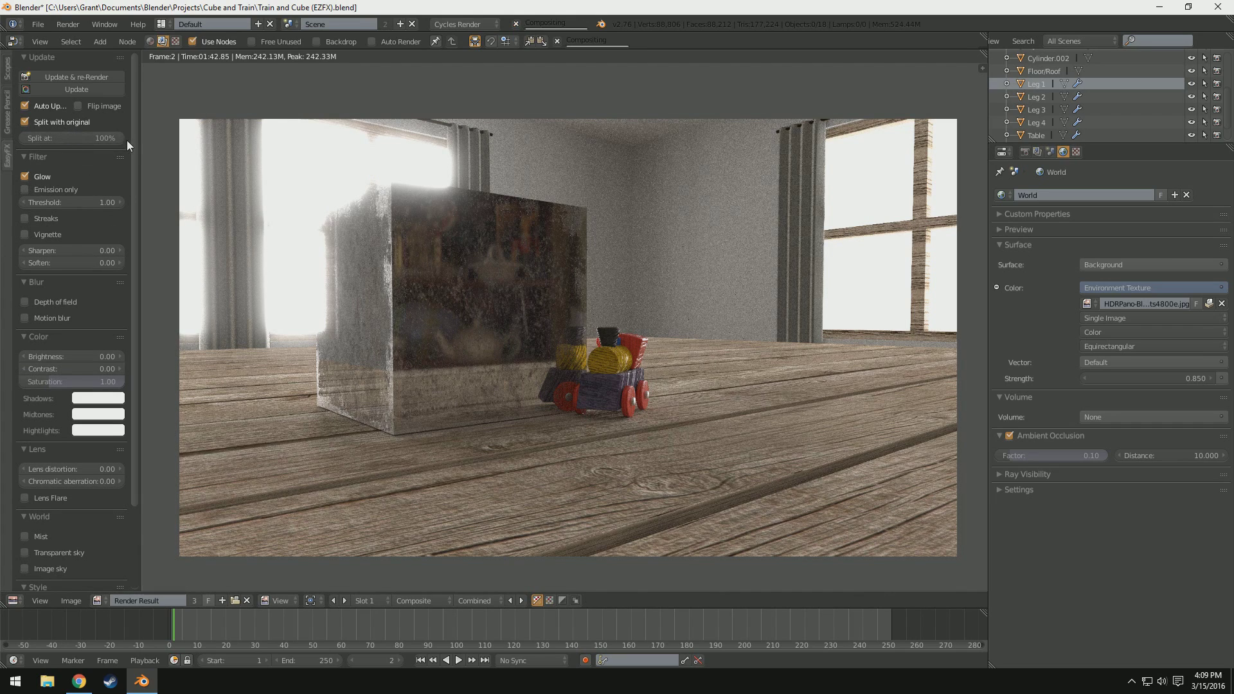
# - Set the before/after split position to 17% and turn off Split with original
pyautogui.moveTo(119, 138); pyautogui.dragTo(37, 137)
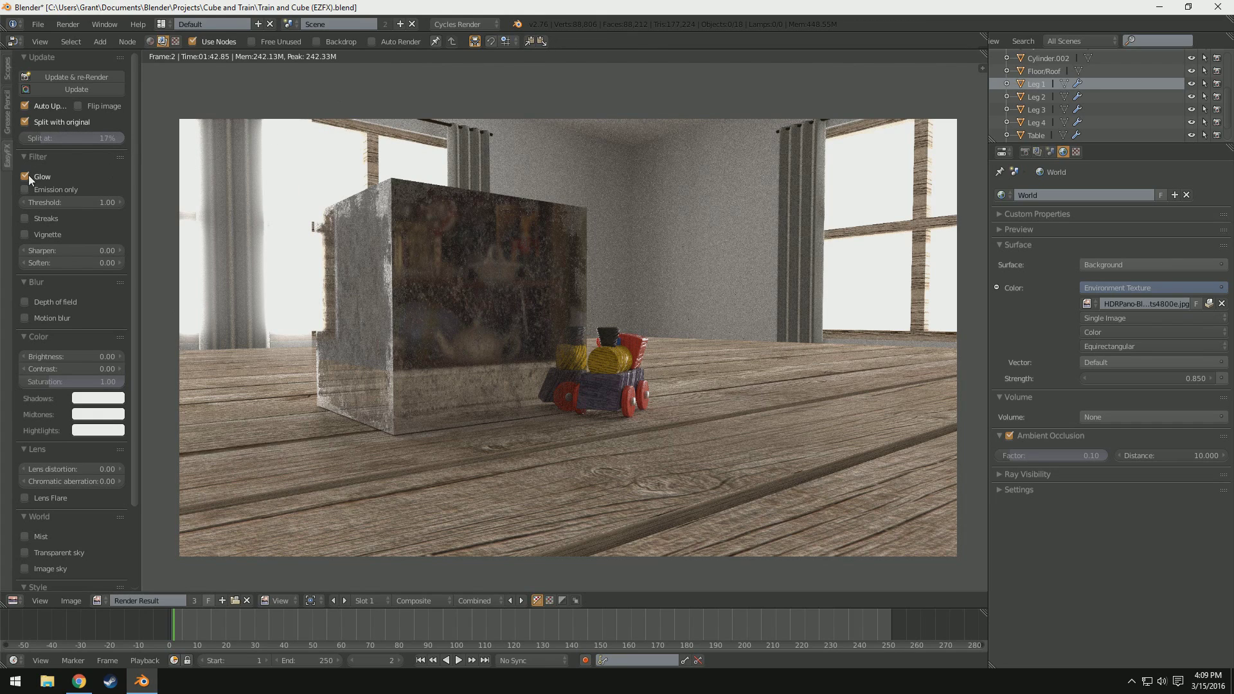
pyautogui.click(30, 121)
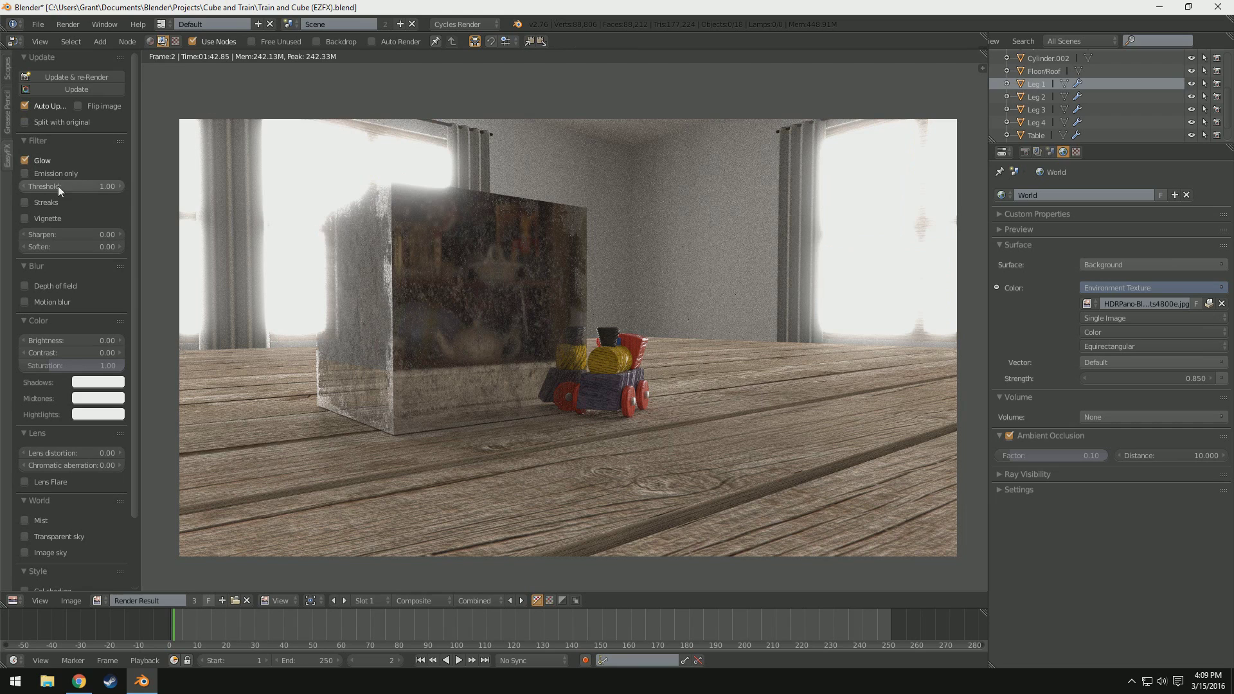
# - Try the Glow filter with threshold 0, with Emission only enabled, and with threshold 11.46, leaving Glow disabled
pyautogui.moveTo(58, 187); pyautogui.dragTo(86, 186)
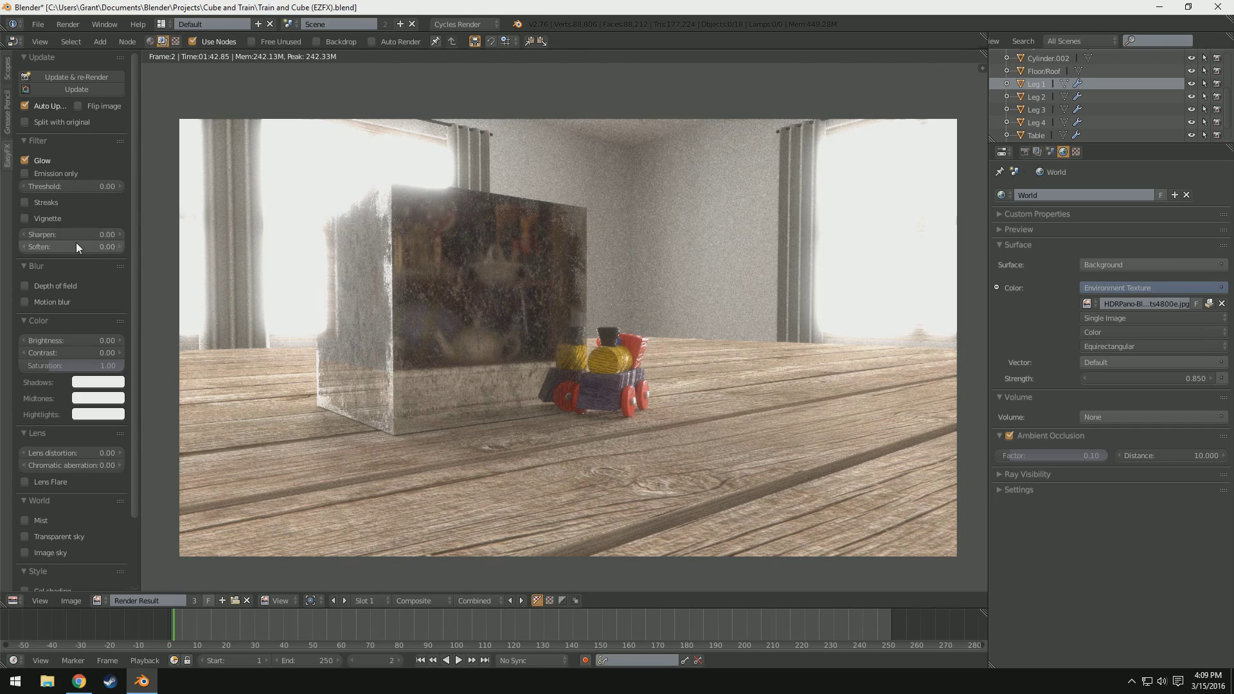
pyautogui.click(27, 173)
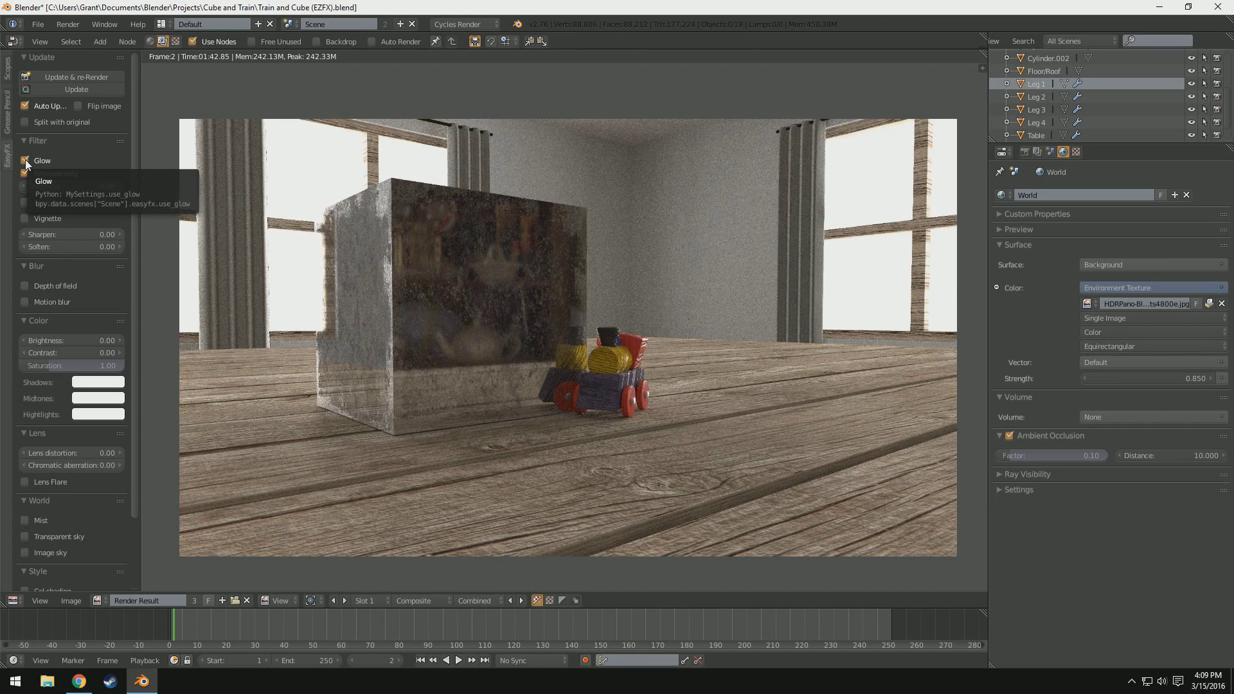
pyautogui.click(25, 160)
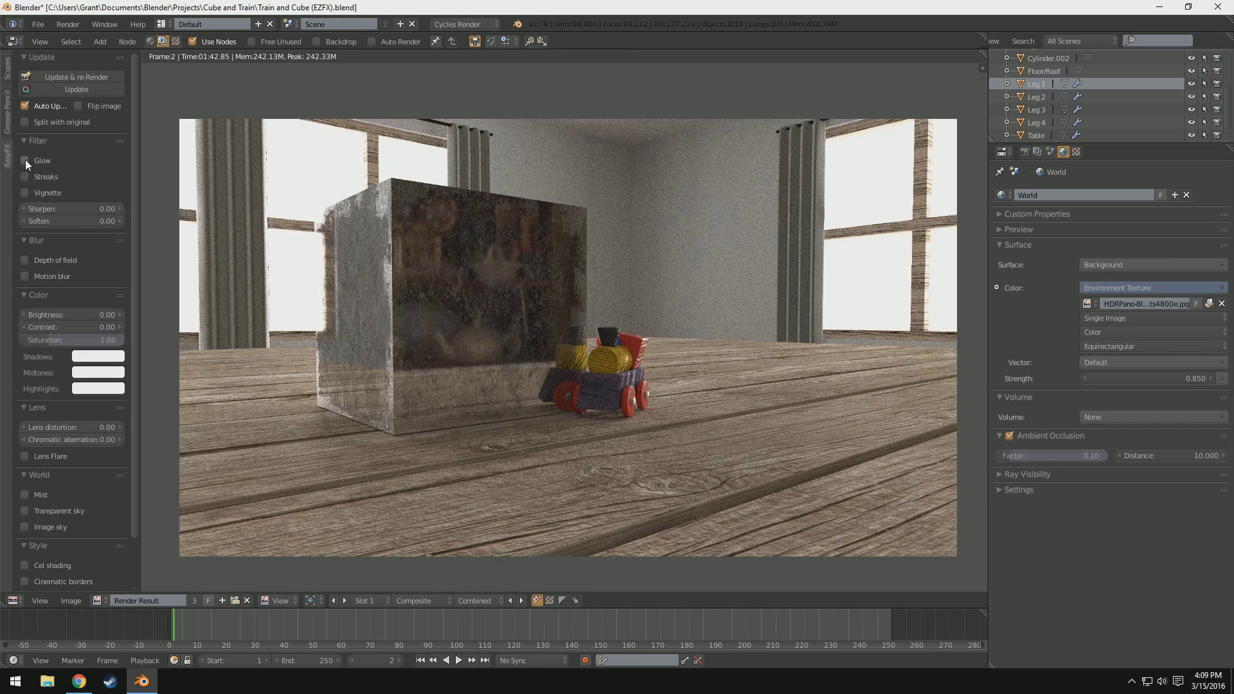
pyautogui.click(26, 160)
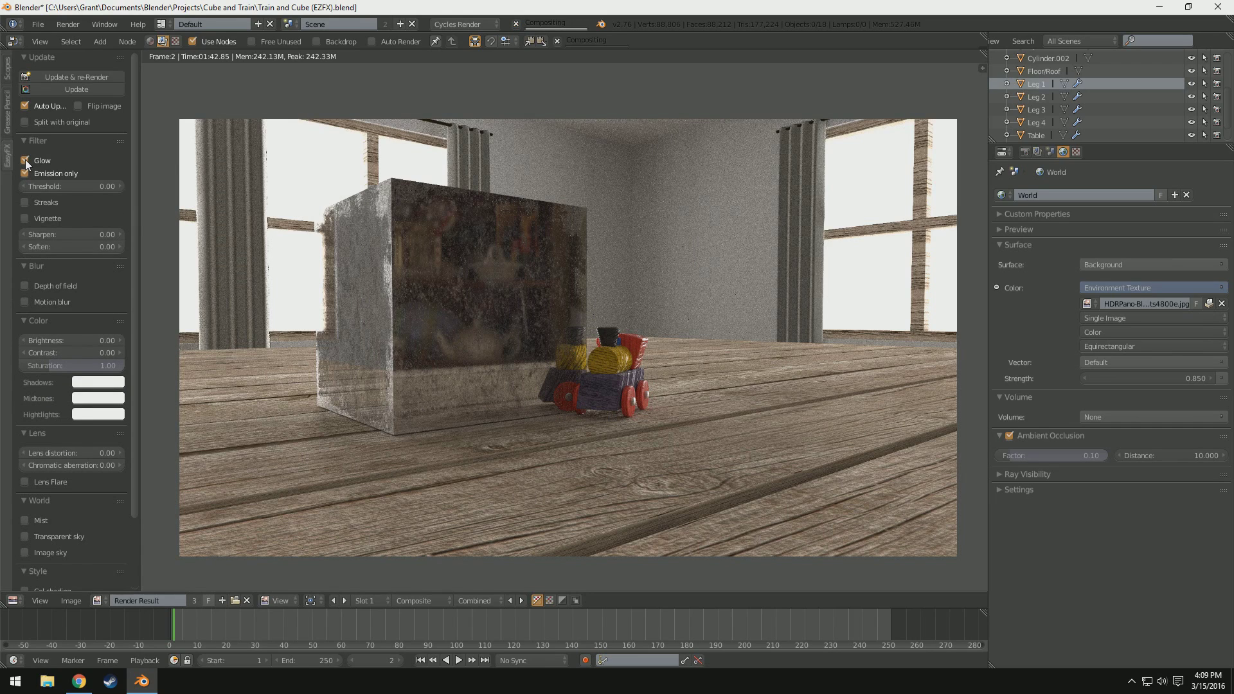
pyautogui.moveTo(39, 186)
pyautogui.mouseDown()
pyautogui.moveTo(70, 184)
pyautogui.moveTo(50, 192)
pyautogui.mouseUp()
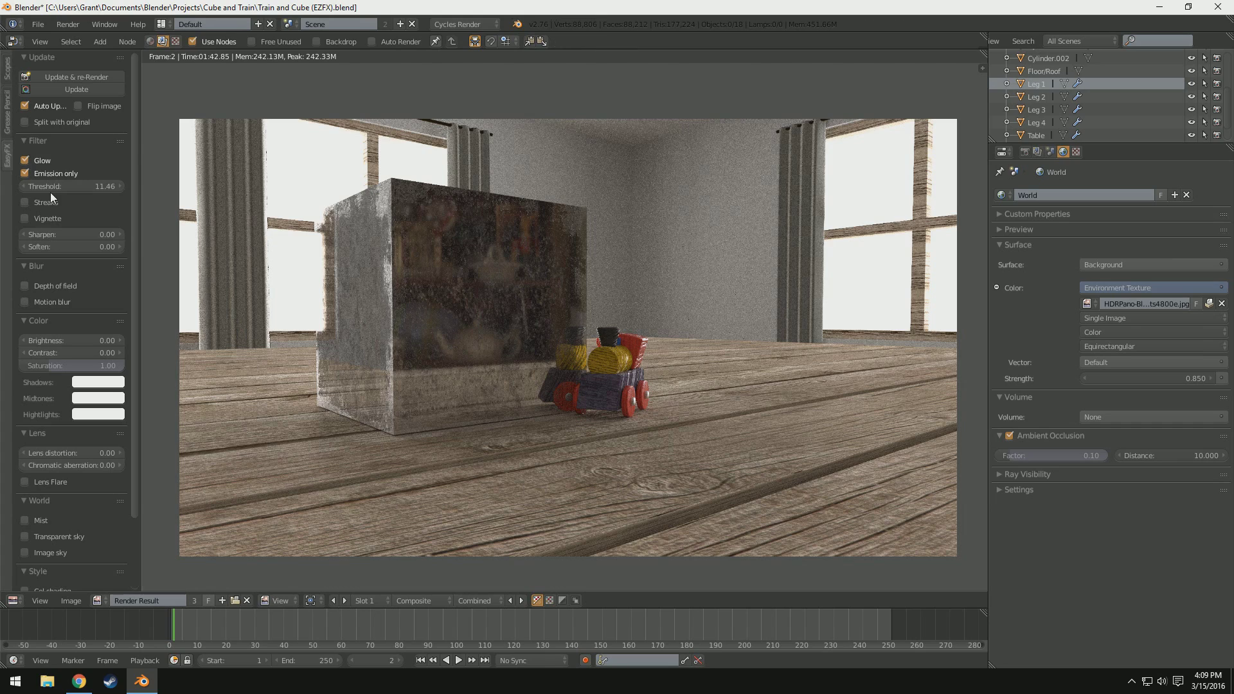
pyautogui.click(25, 160)
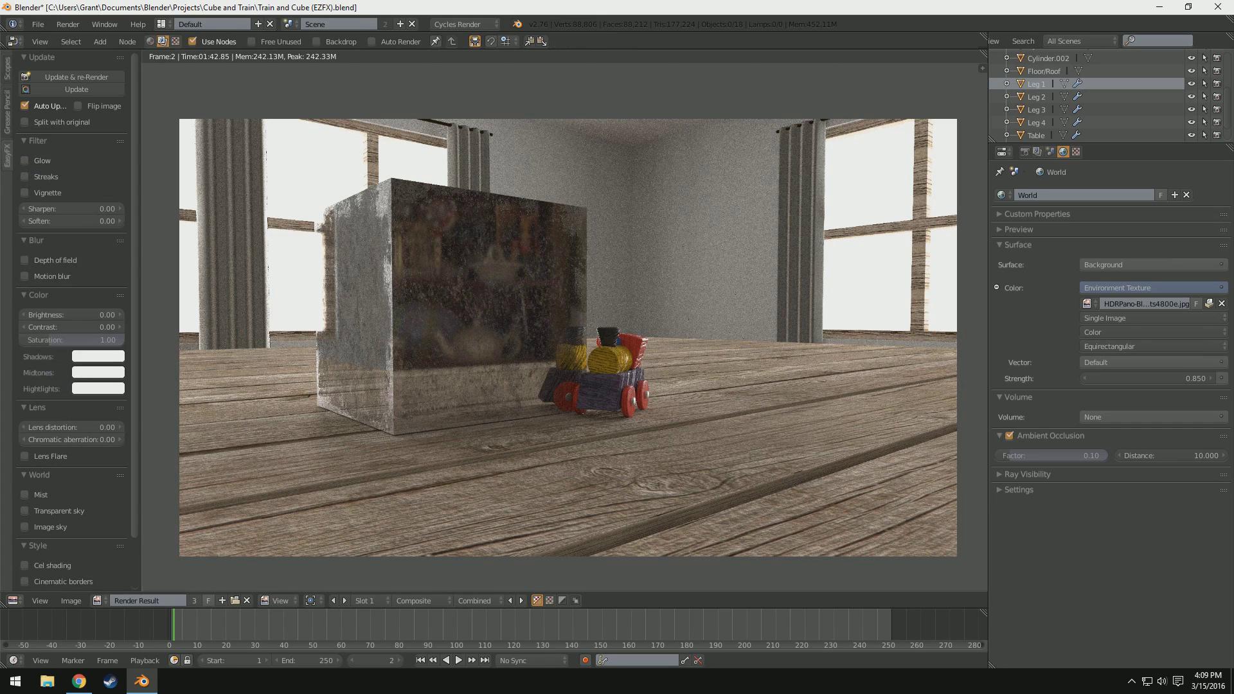
# - Try the Streaks filter with a threshold of 1.33 and 5 streaks, toggle its Emission only option, and disable Streaks again
pyautogui.click(43, 179)
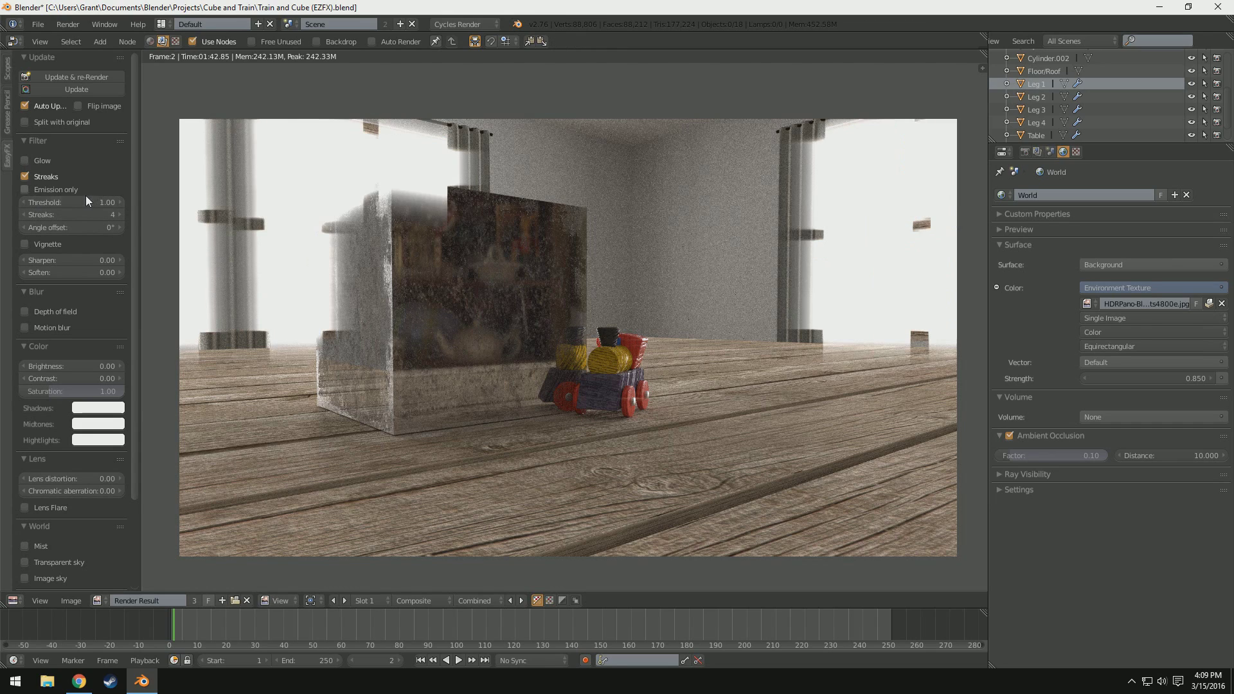
pyautogui.moveTo(86, 201); pyautogui.dragTo(110, 201)
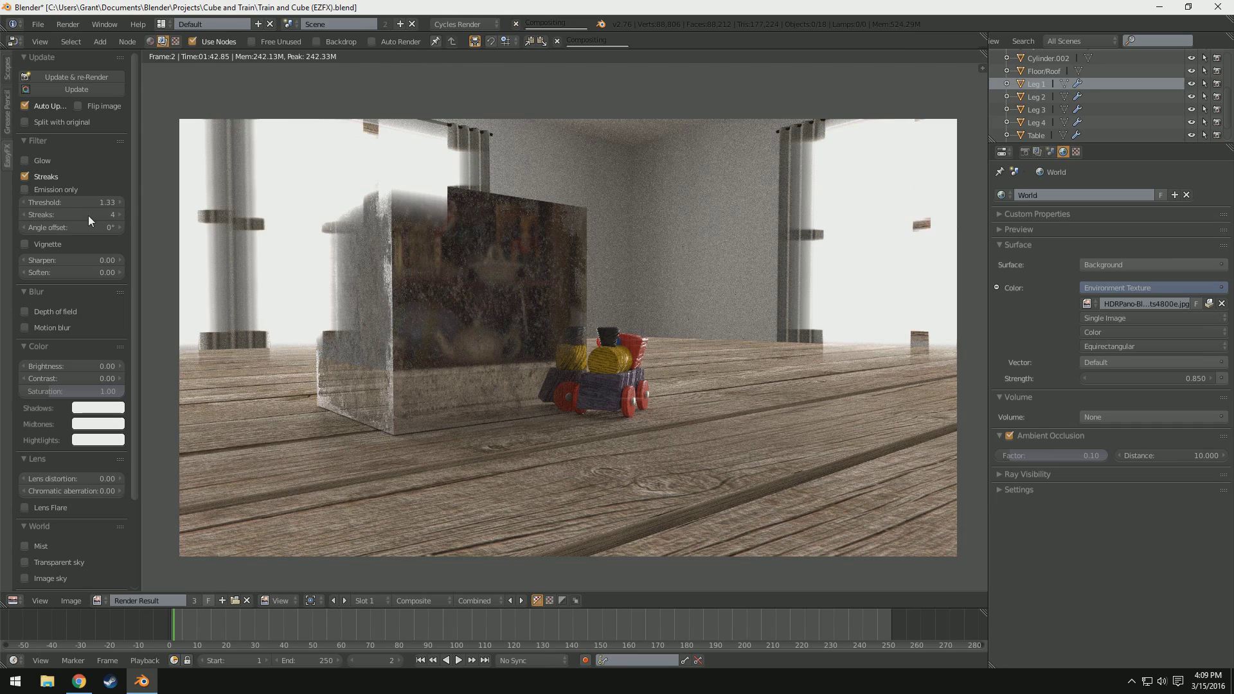
pyautogui.click(121, 214)
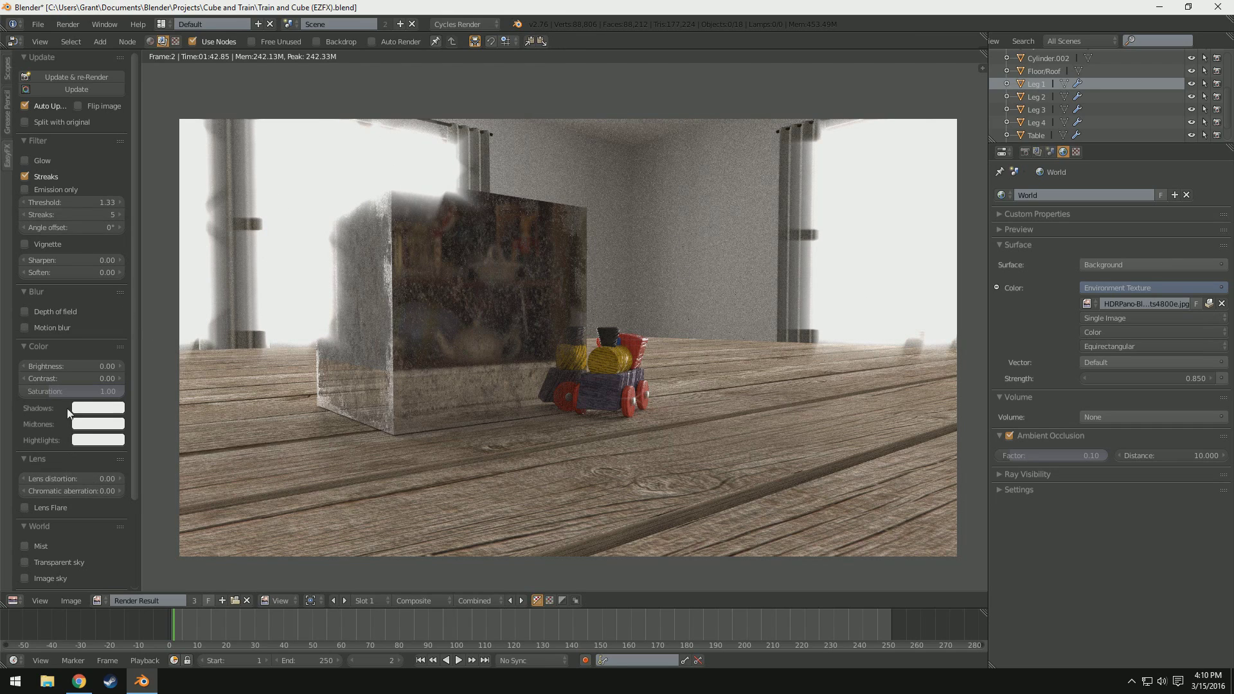
pyautogui.click(25, 188)
pyautogui.click(25, 187)
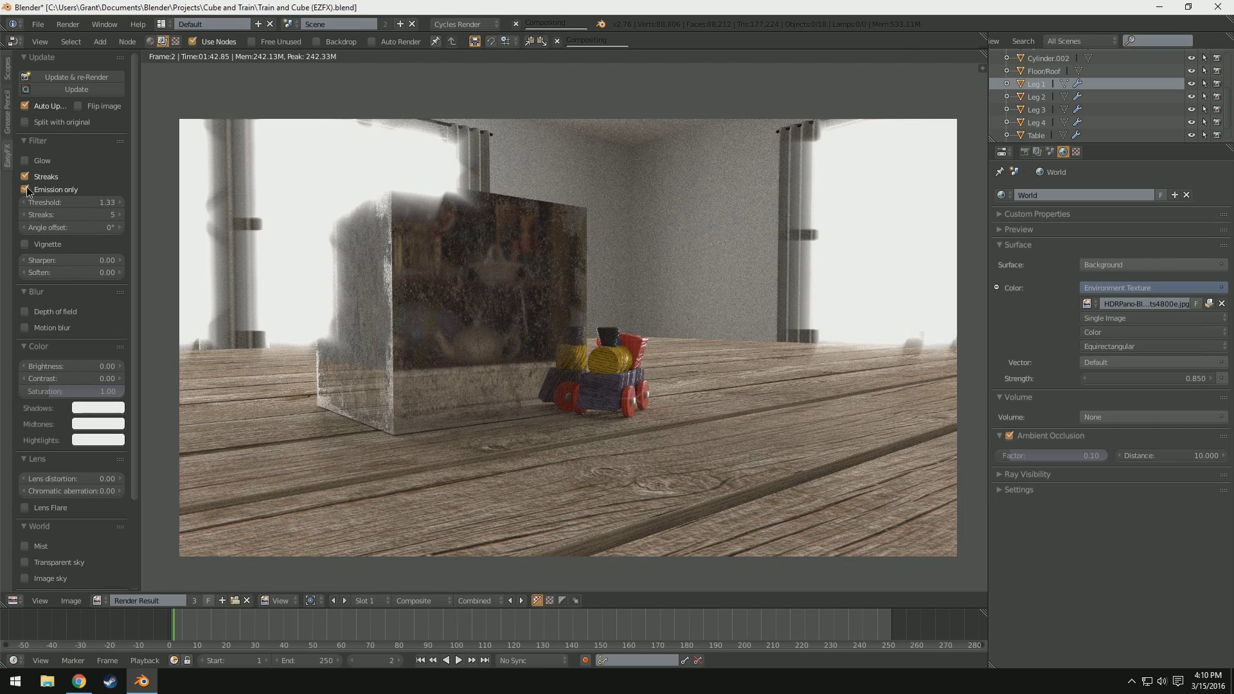
pyautogui.click(25, 175)
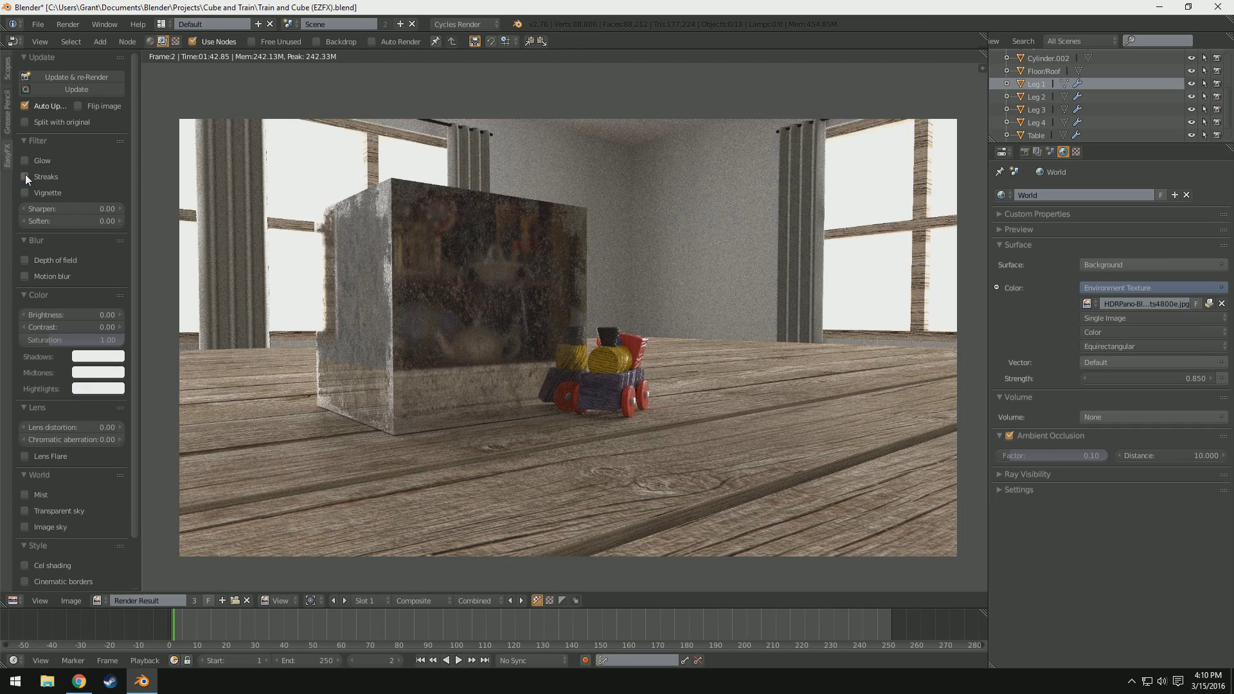
# - Toggle the Vignette filter on and off, and do the same with the Streaks filter
pyautogui.click(25, 193)
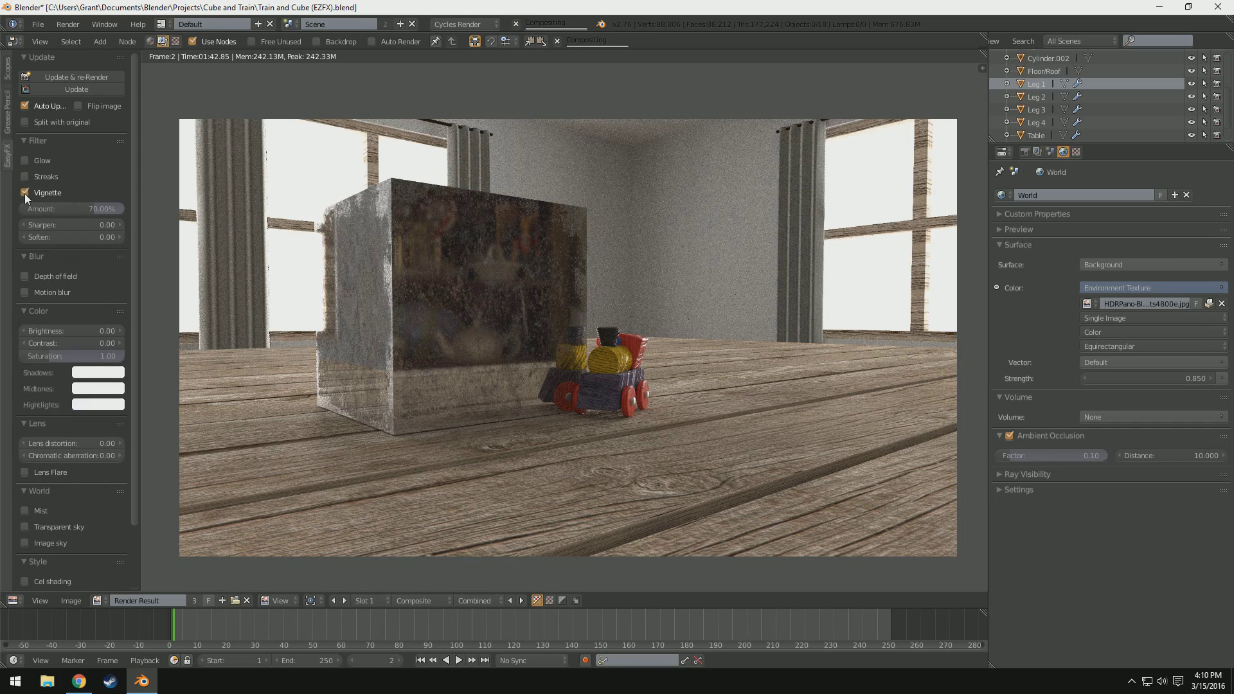
pyautogui.click(25, 185)
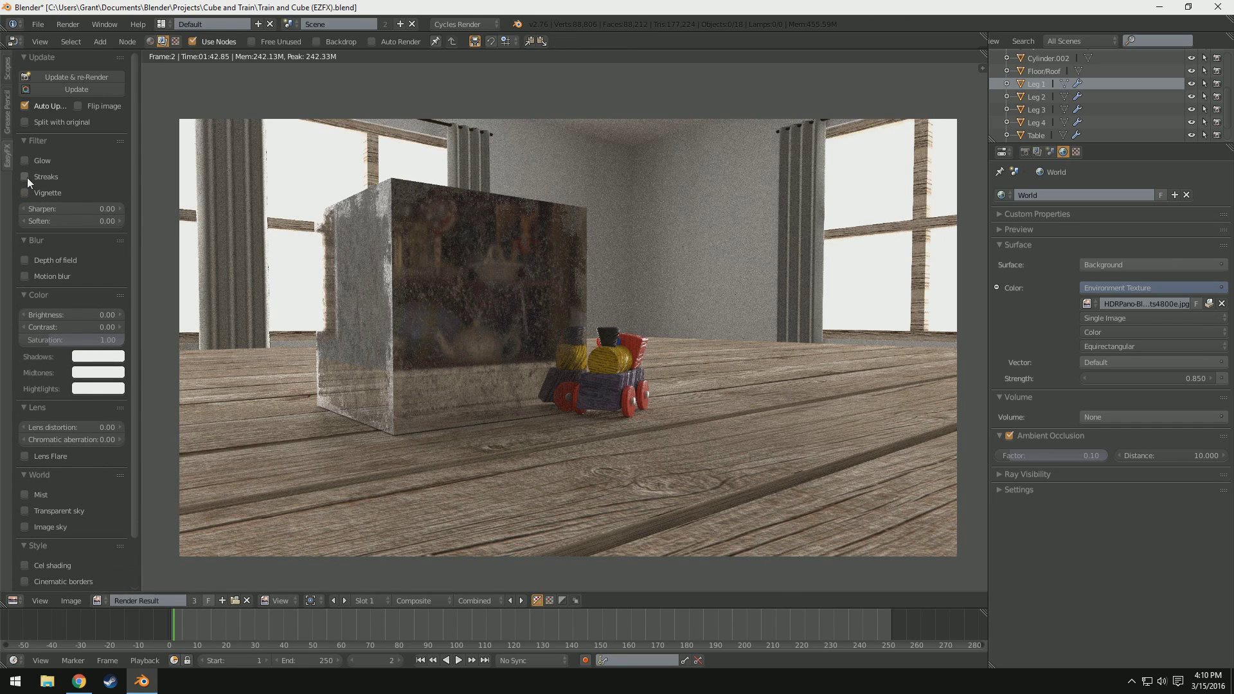
pyautogui.click(25, 177)
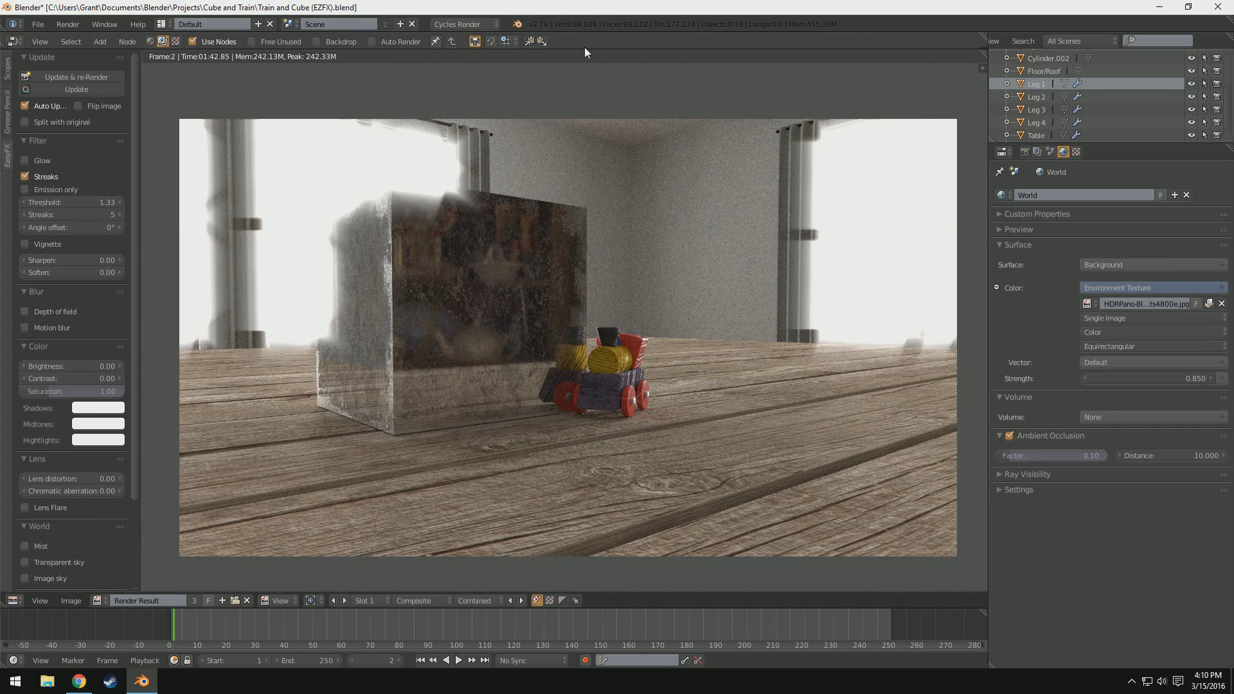
pyautogui.click(25, 177)
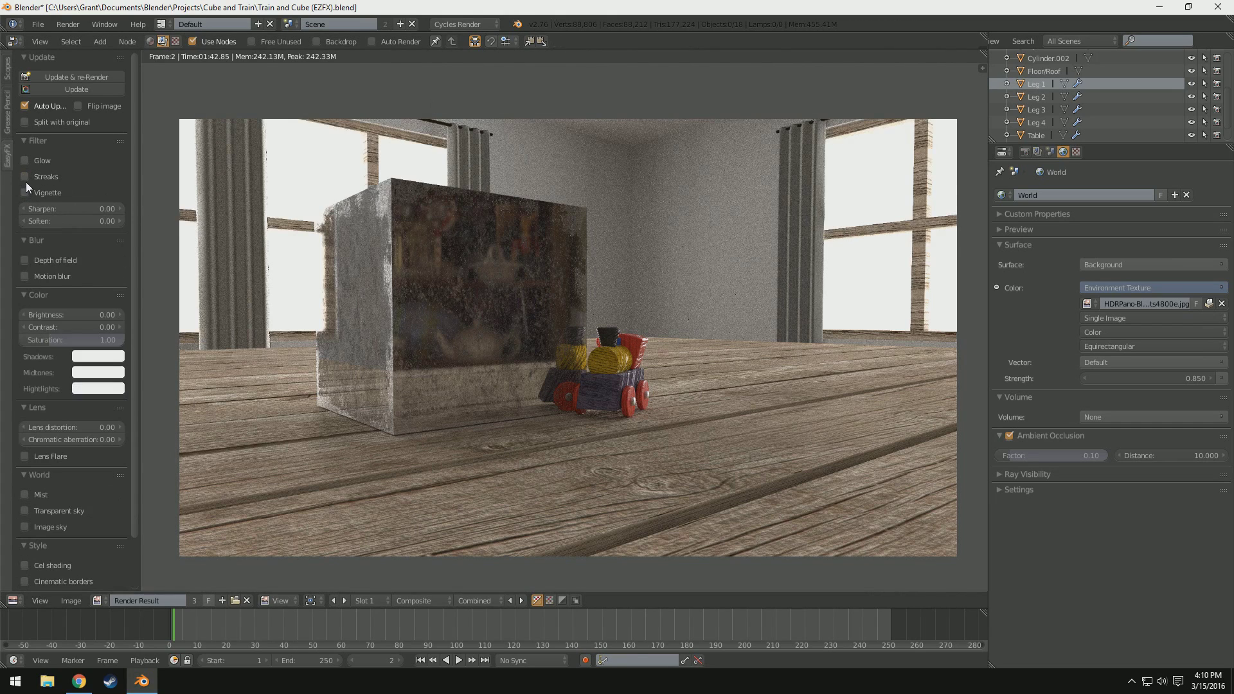
# - Compare the render with and without Vignette, try a vignette amount of 18.41%, and leave the filter disabled
pyautogui.click(25, 191)
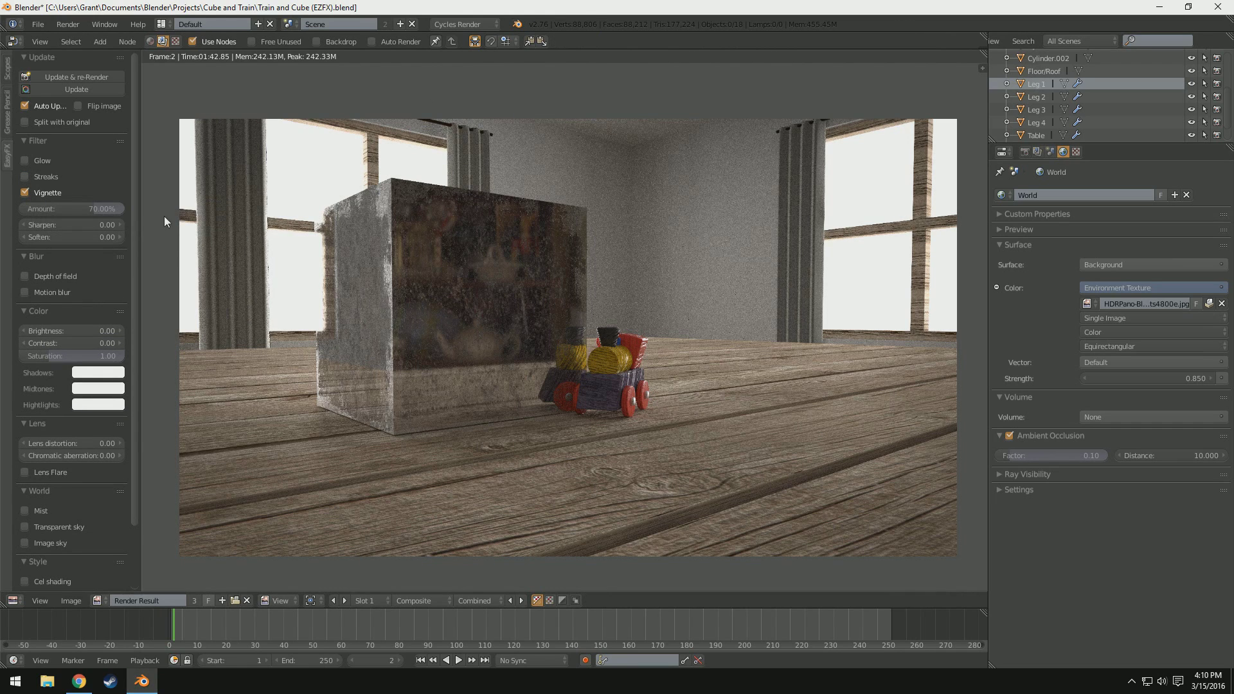
pyautogui.click(27, 195)
pyautogui.click(27, 195)
pyautogui.moveTo(64, 211); pyautogui.dragTo(37, 212)
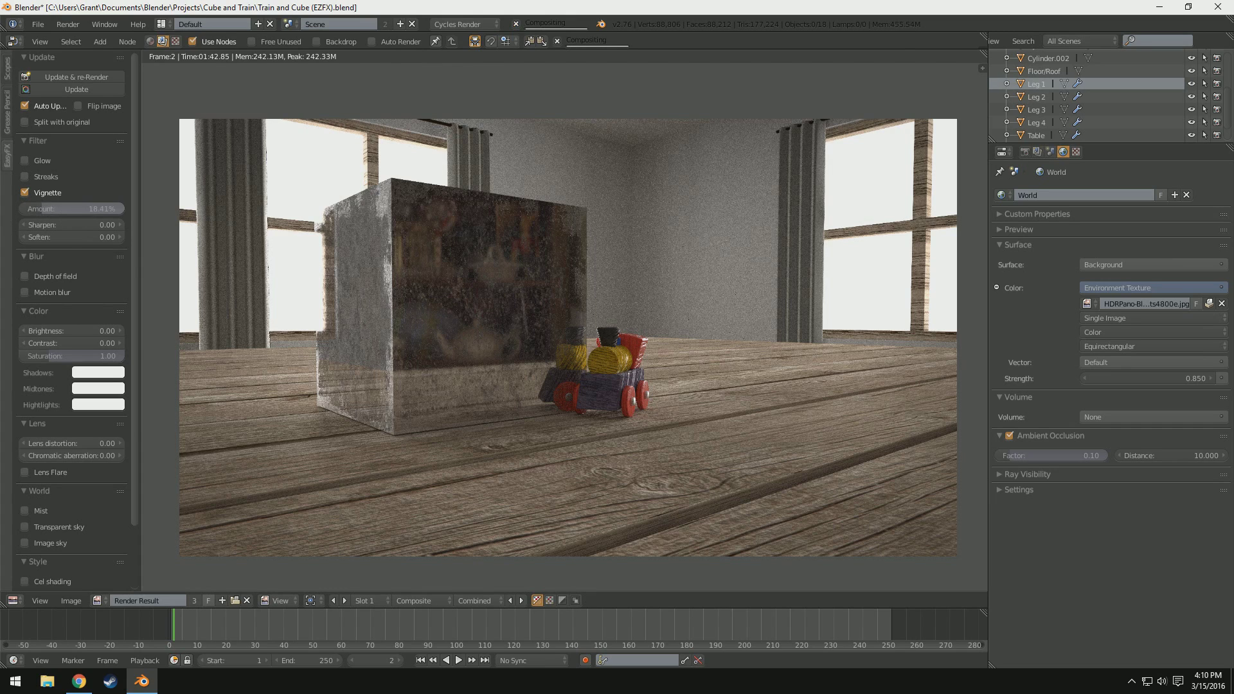
pyautogui.click(36, 193)
# - Try Depth of field with F-stop values of 0 and 35.73, and try Motion blur, leaving both blur effects off
pyautogui.scroll(-1, 49, 251)
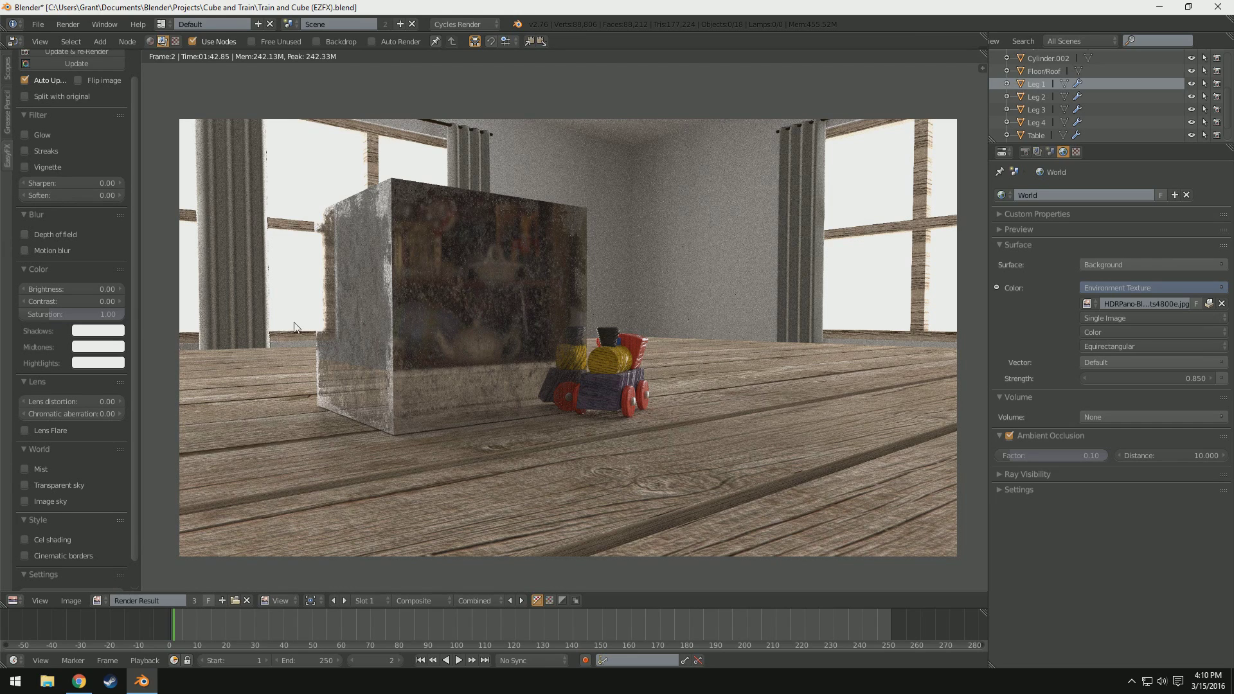
pyautogui.click(44, 236)
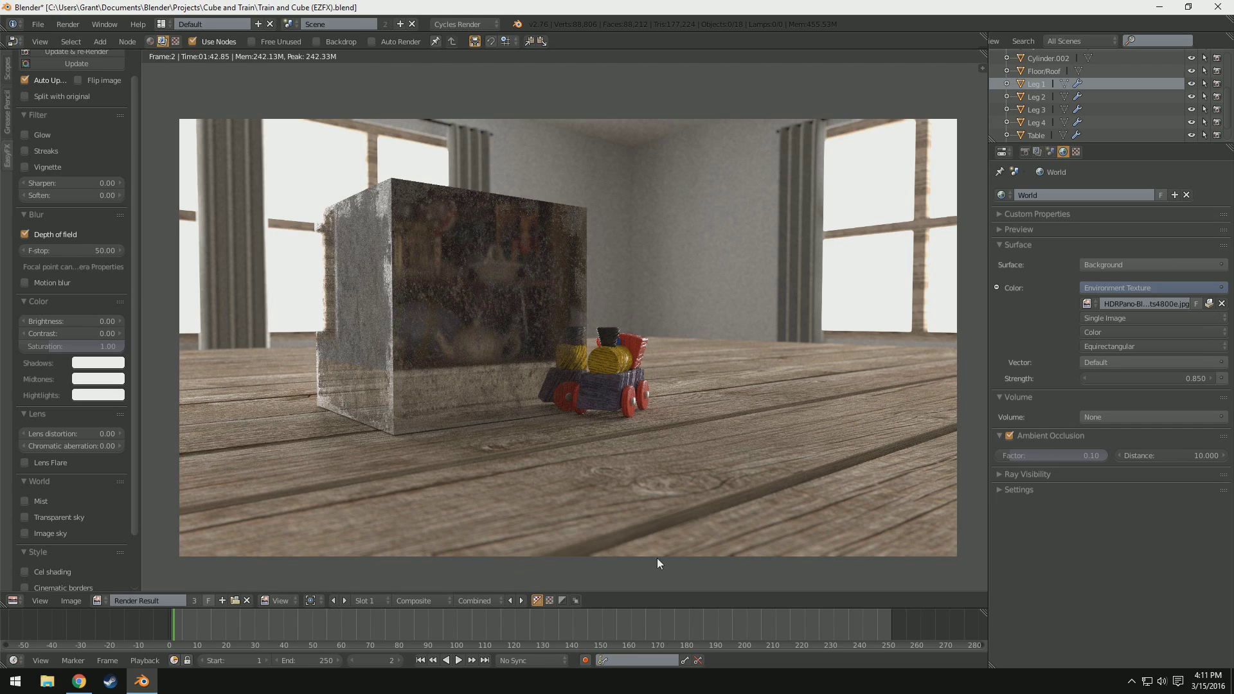
pyautogui.click(24, 235)
pyautogui.click(27, 234)
pyautogui.click(68, 253)
pyautogui.write('0')
pyautogui.press('Return')
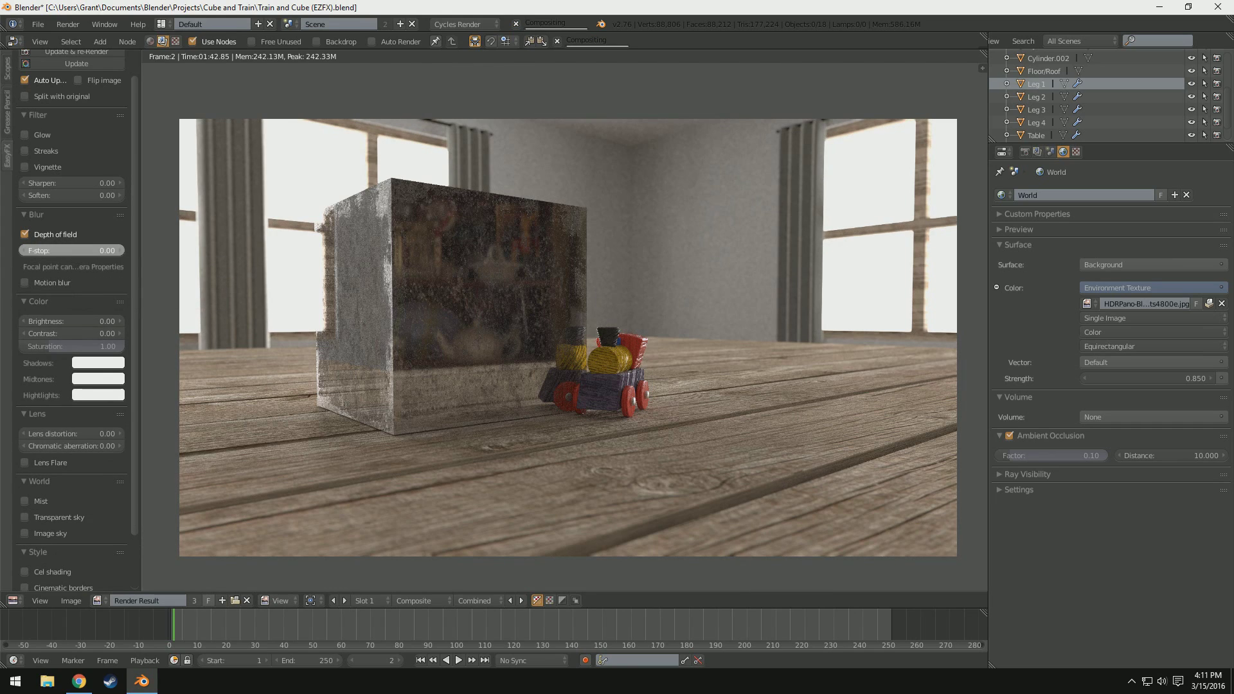
pyautogui.moveTo(68, 253); pyautogui.dragTo(68, 253)
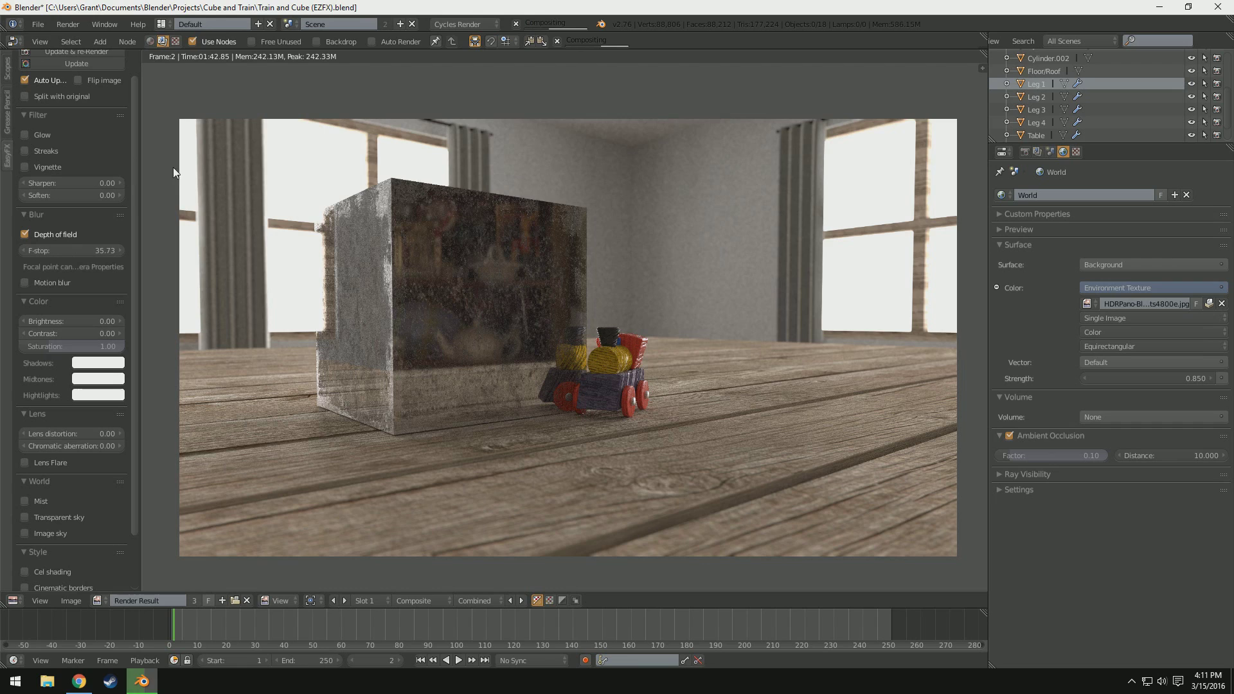
pyautogui.click(25, 234)
pyautogui.click(26, 251)
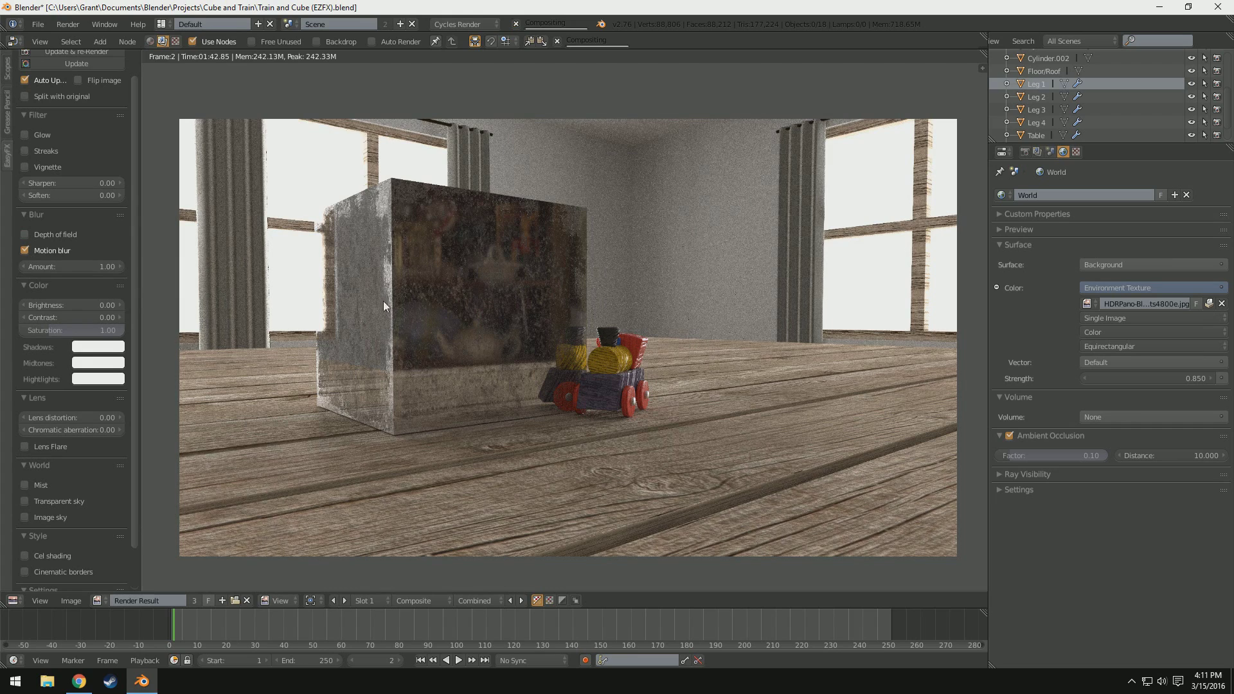
pyautogui.click(26, 250)
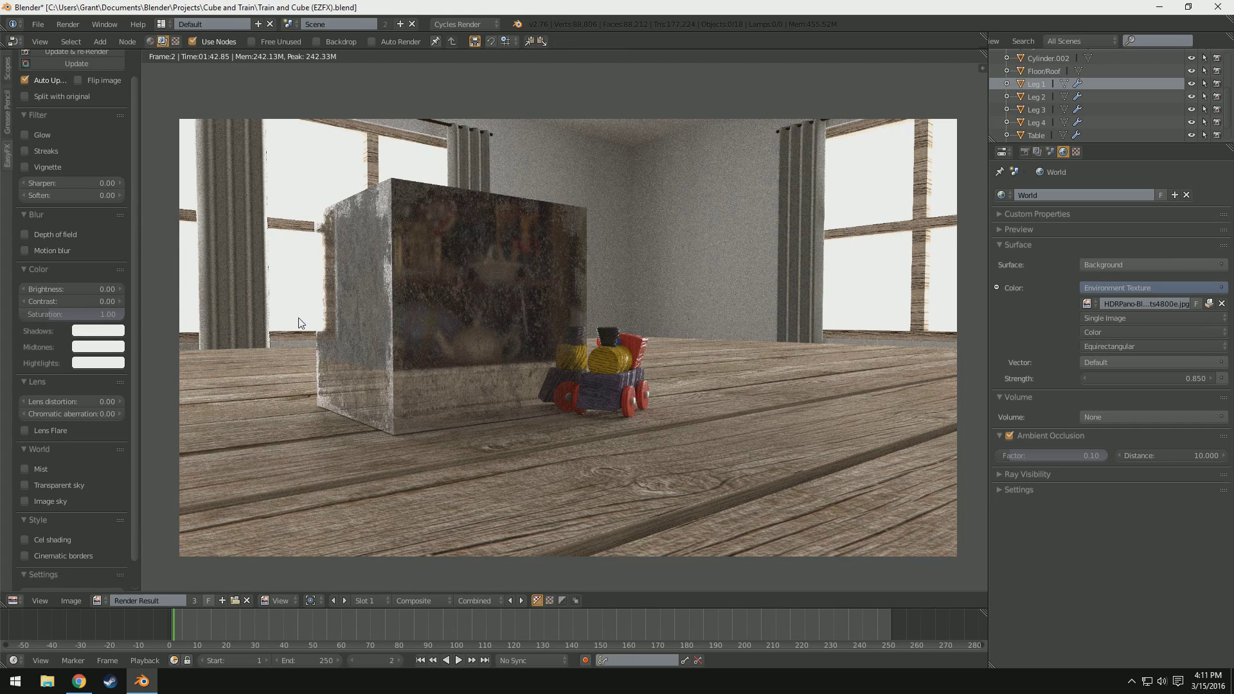
# - Try a brightness of 2.0 on the render and settle on a brightness of 1
pyautogui.click(61, 287)
pyautogui.write('.1')
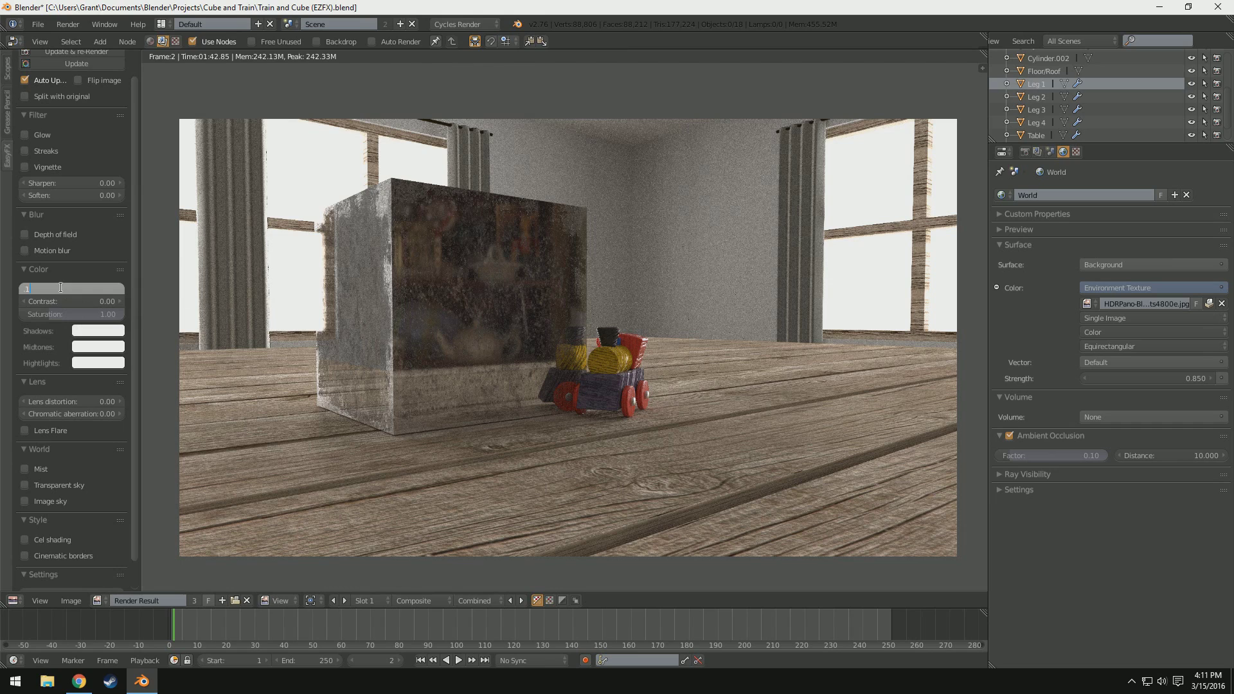
pyautogui.press('Return')
pyautogui.click(62, 287)
pyautogui.press('Return')
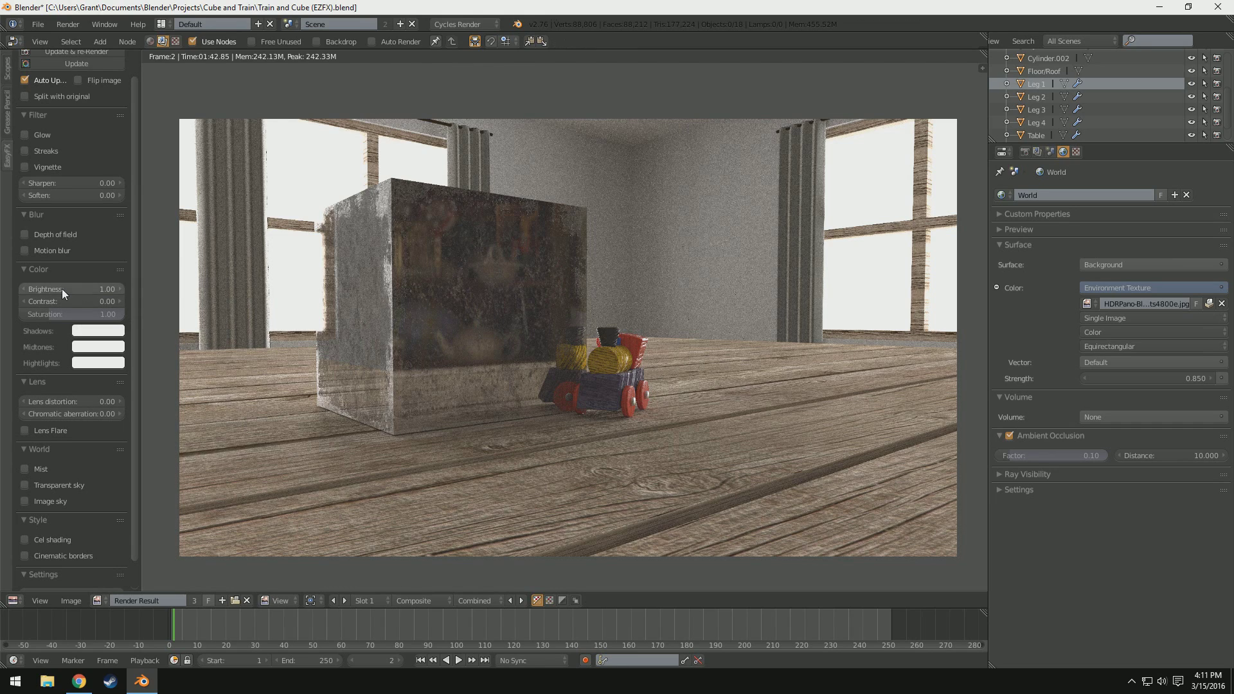
pyautogui.click(61, 287)
pyautogui.write('2.0')
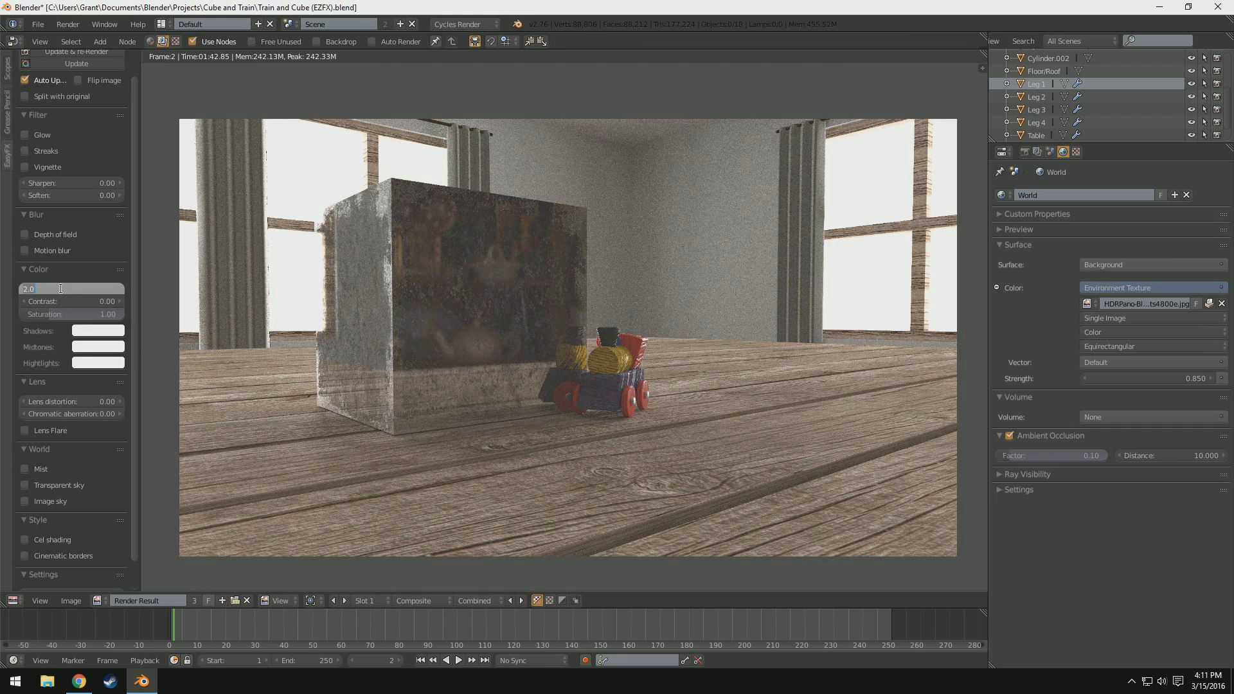
pyautogui.press('Return')
pyautogui.click(81, 284)
pyautogui.write('1')
pyautogui.press('Return')
# - Try a contrast of 1 and raise it to 2
pyautogui.click(88, 300)
pyautogui.write('1')
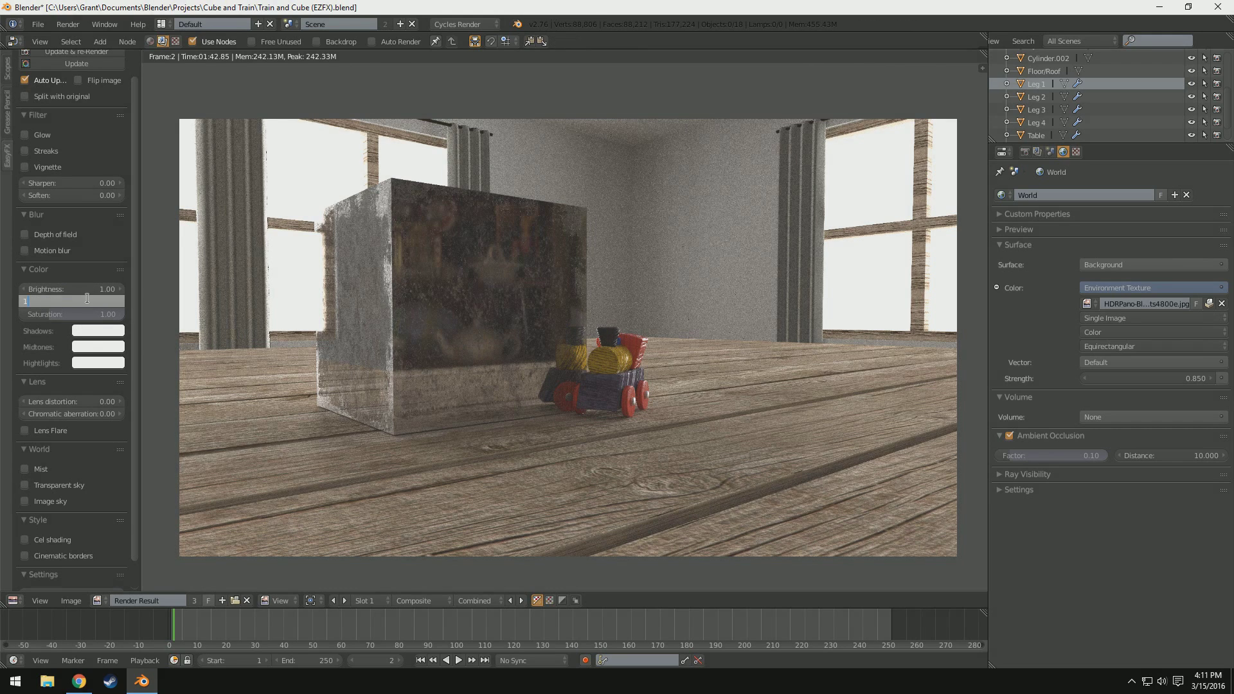
pyautogui.press('Return')
pyautogui.click(88, 298)
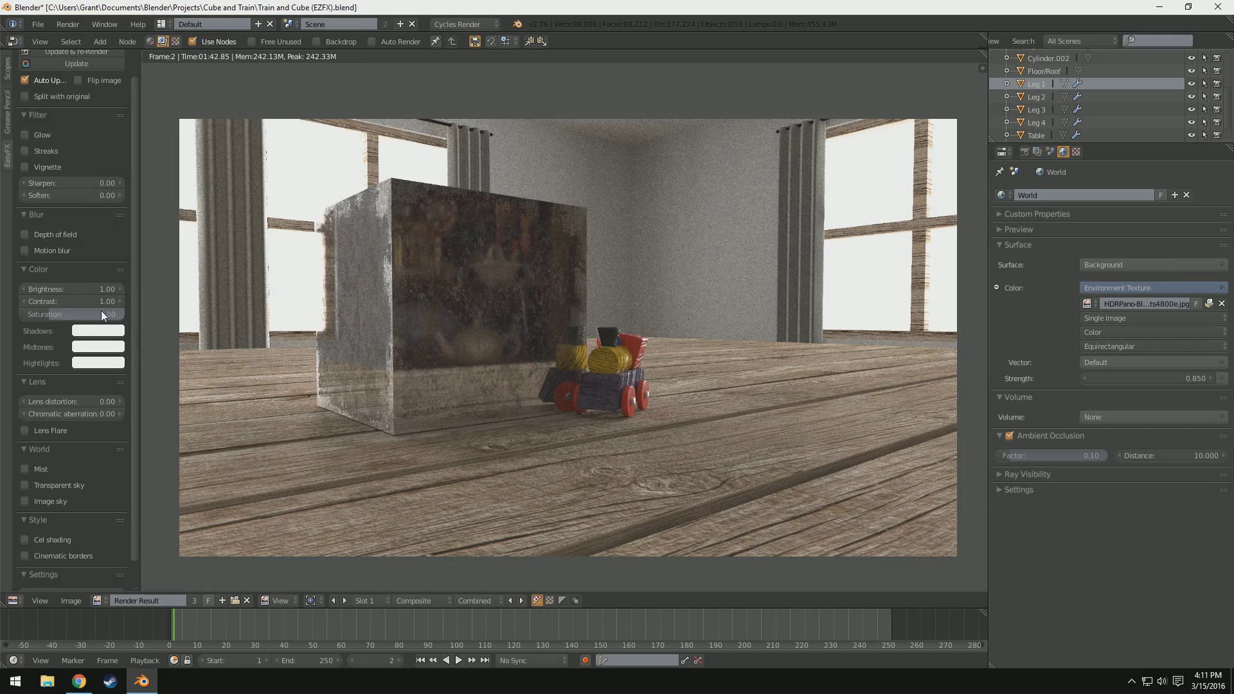
pyautogui.write('2')
pyautogui.press('Return')
# - Try a saturation of 1.5 and reduce it to 0.8
pyautogui.click(63, 313)
pyautogui.write('1.5')
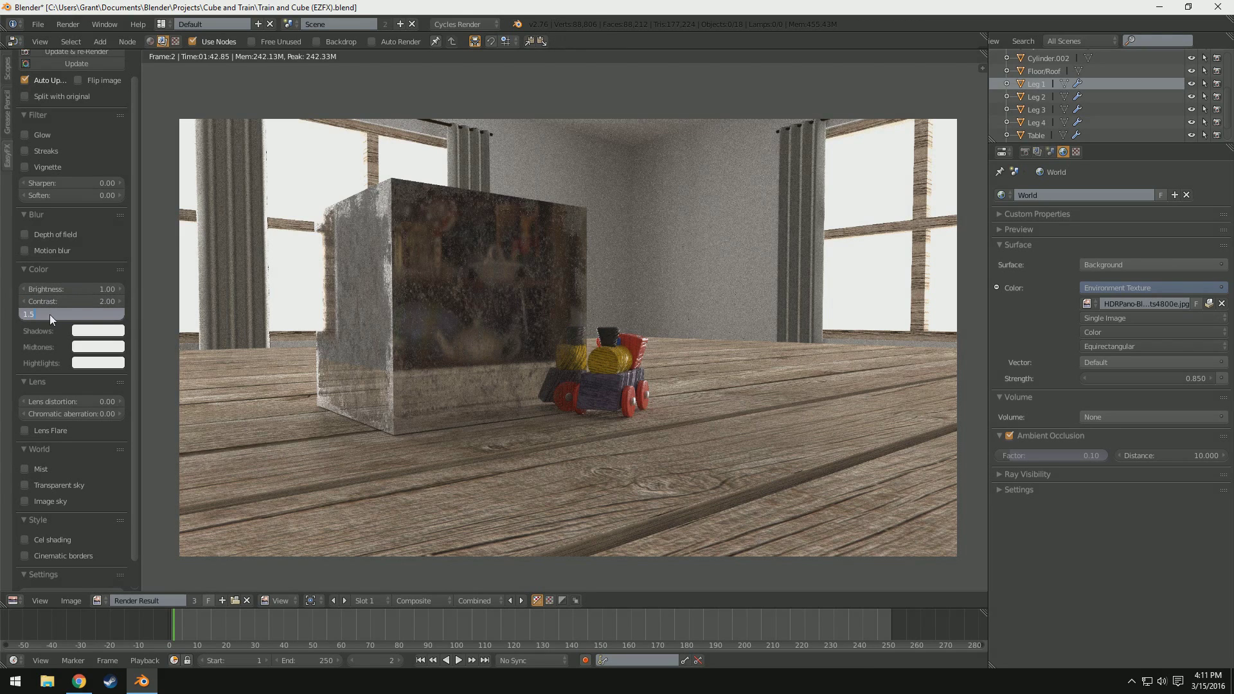
pyautogui.press('Return')
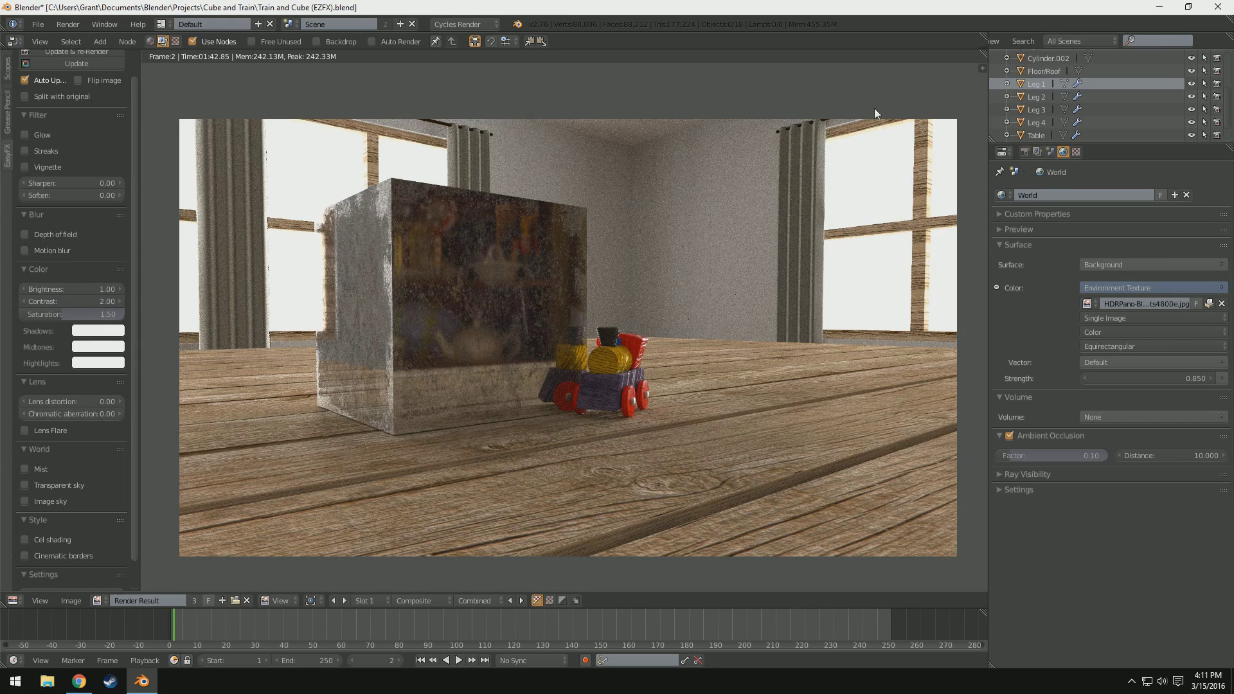
pyautogui.click(102, 312)
pyautogui.write('.8')
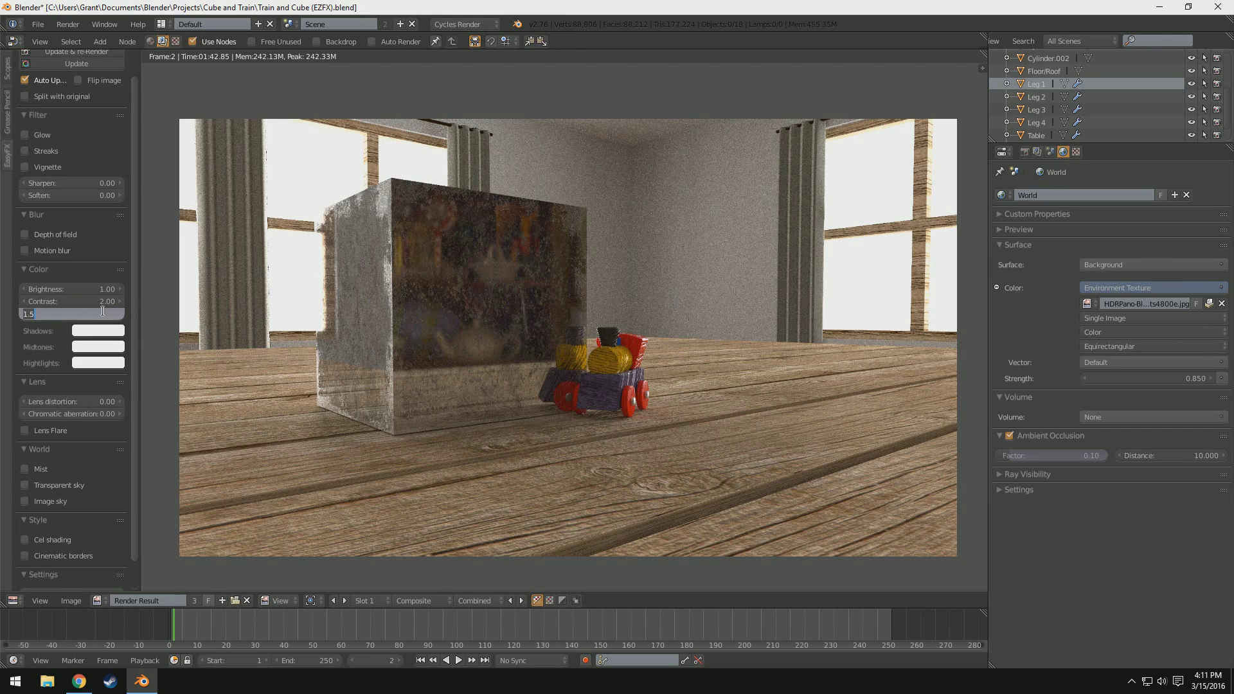
pyautogui.press('Return')
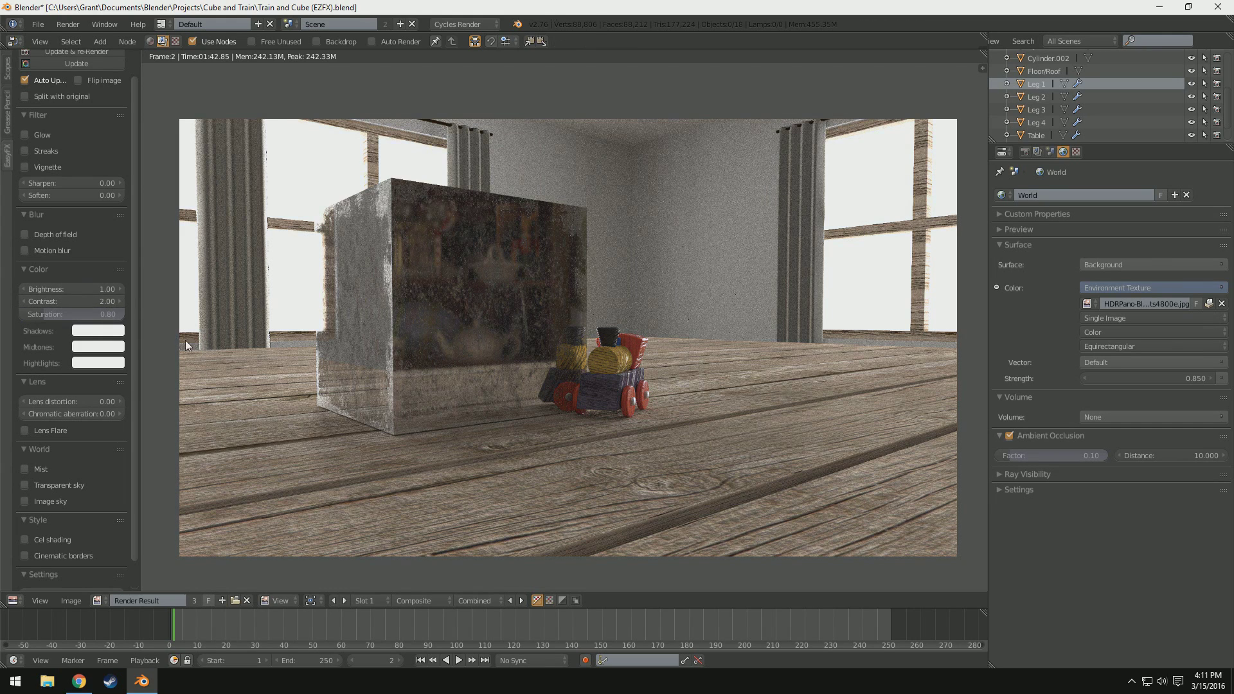
# - Tint the render's shadows light blue and its midtones pale lavender blue
pyautogui.click(109, 330)
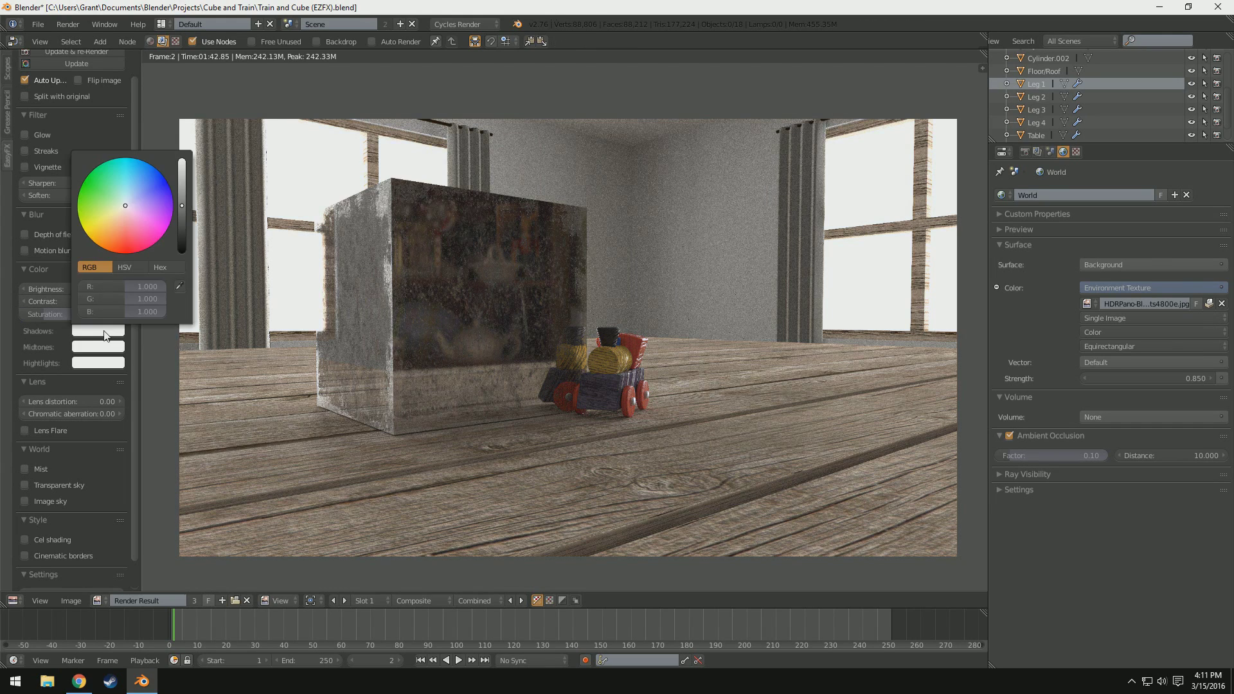
pyautogui.click(127, 198)
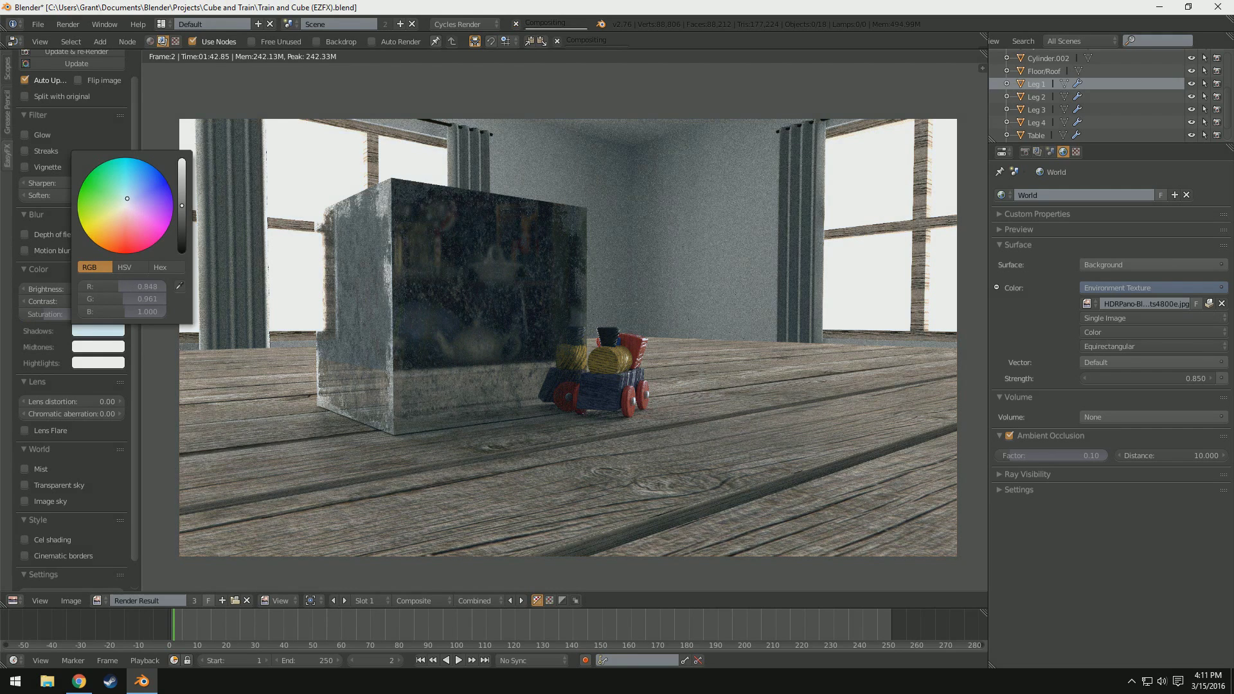
pyautogui.click(97, 347)
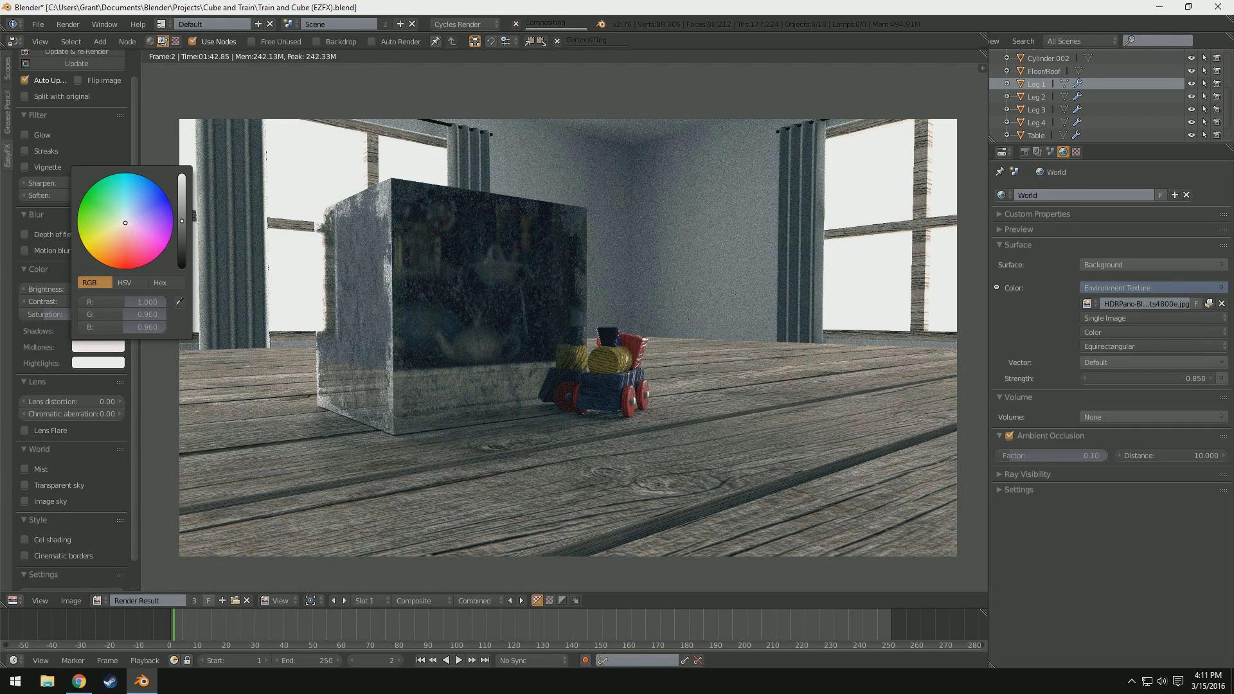
pyautogui.click(132, 214)
# - Try a light green tint for the highlights and soften it to a pale yellow-green
pyautogui.click(85, 381)
pyautogui.click(91, 363)
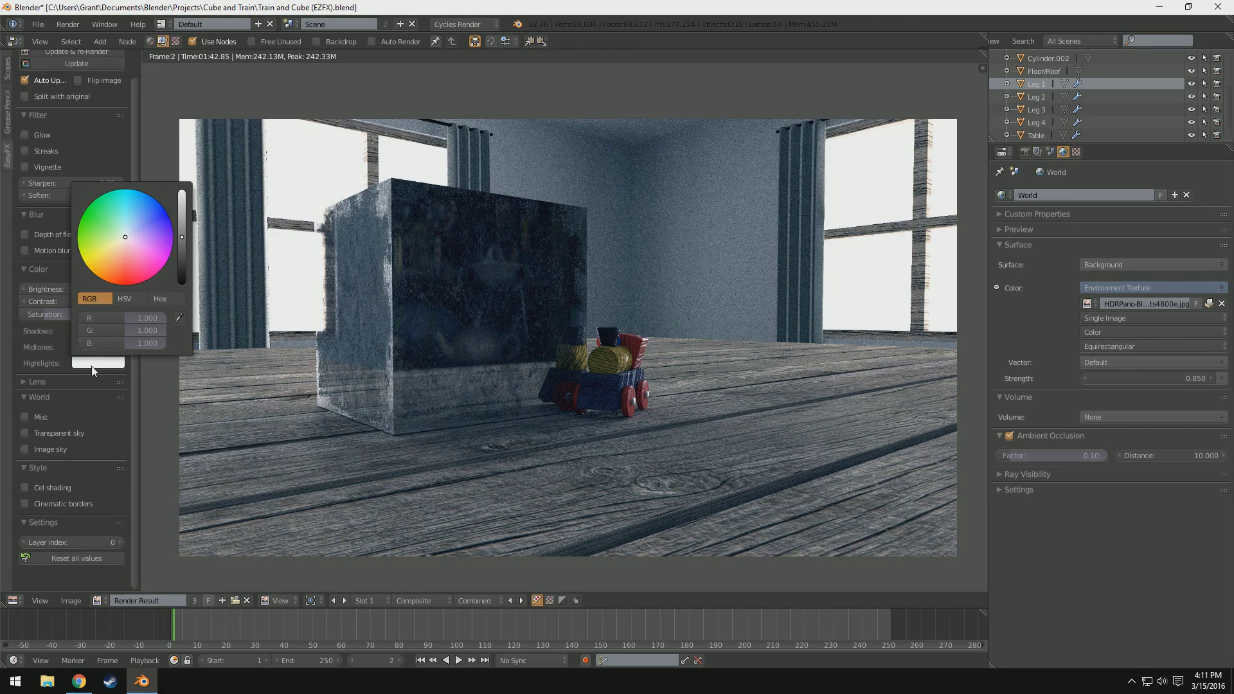
pyautogui.click(110, 236)
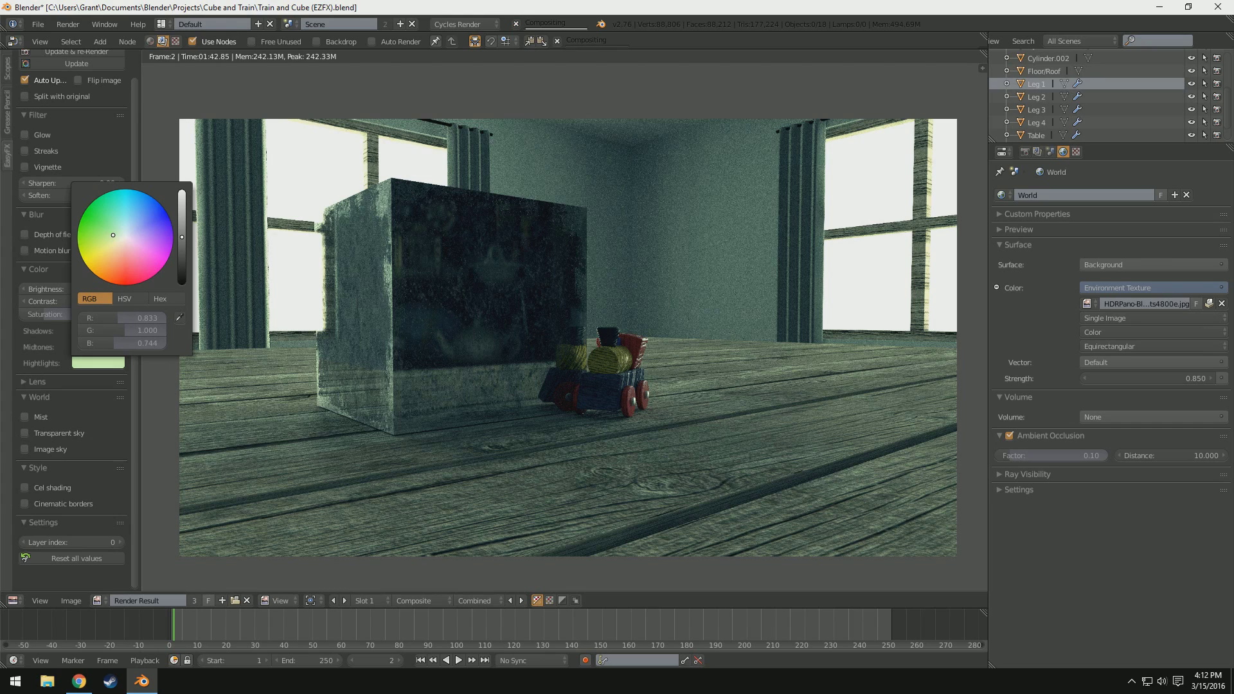
pyautogui.click(118, 238)
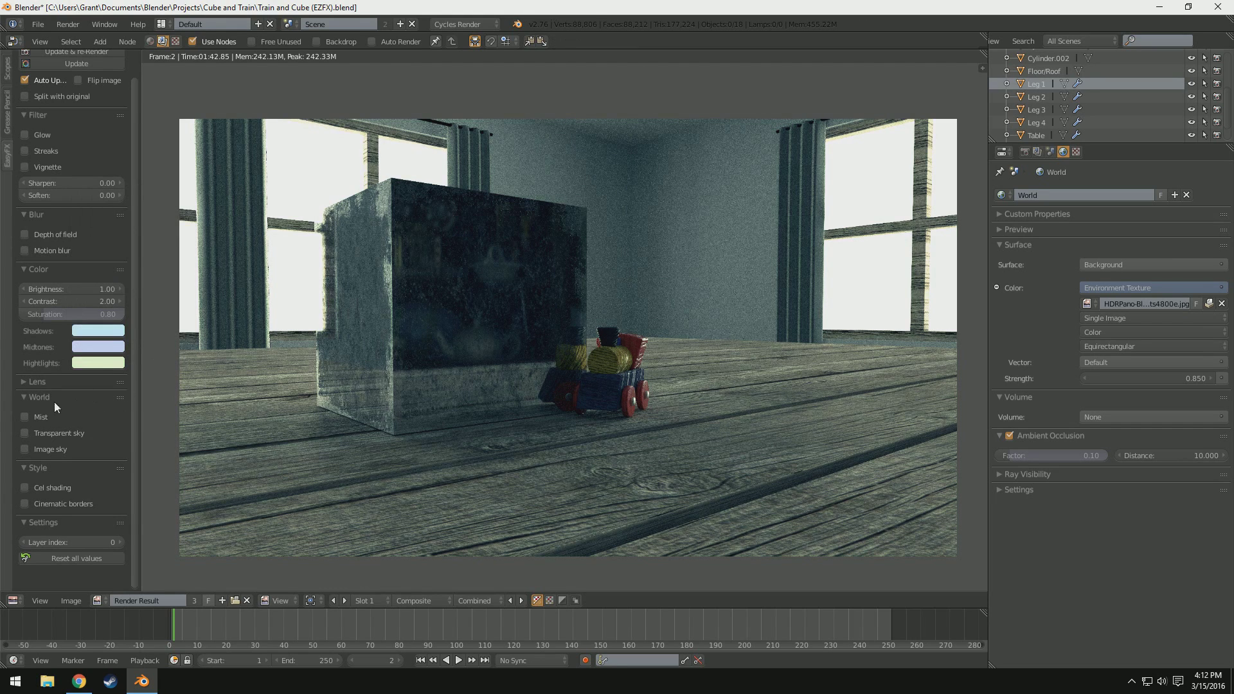
pyautogui.click(23, 383)
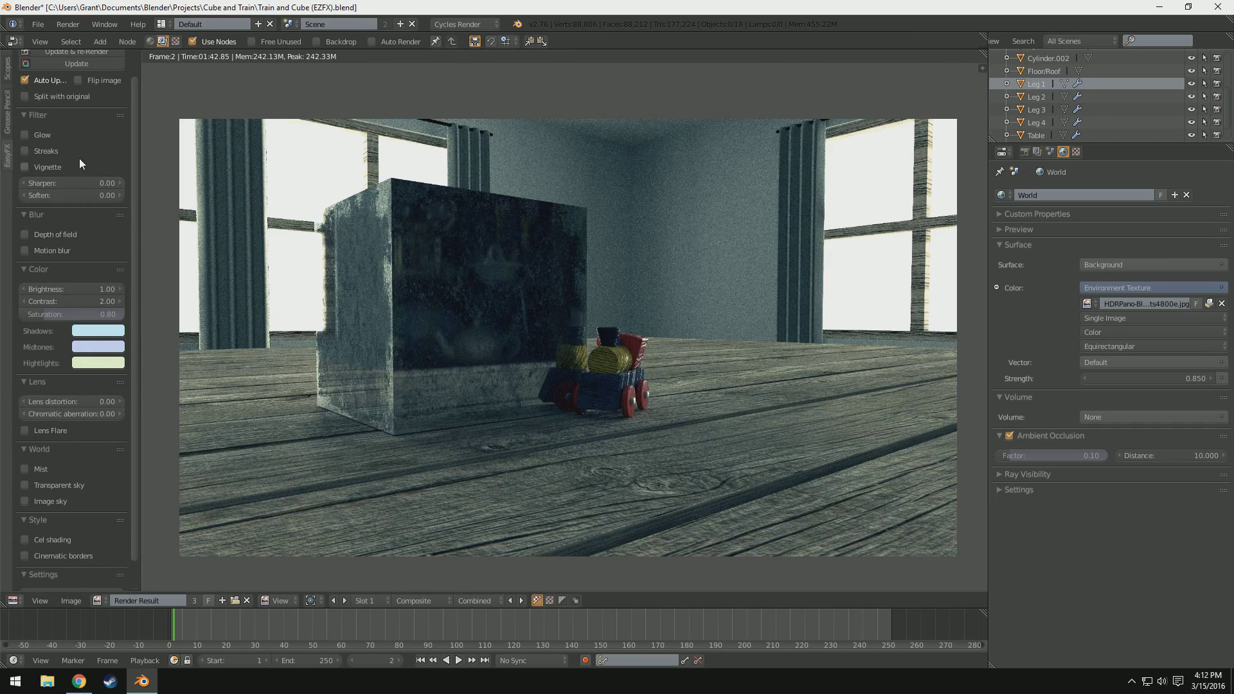
# - Compare the effects with the original render by enabling Split with original at 50%
pyautogui.scroll(2, 79, 158)
pyautogui.click(24, 123)
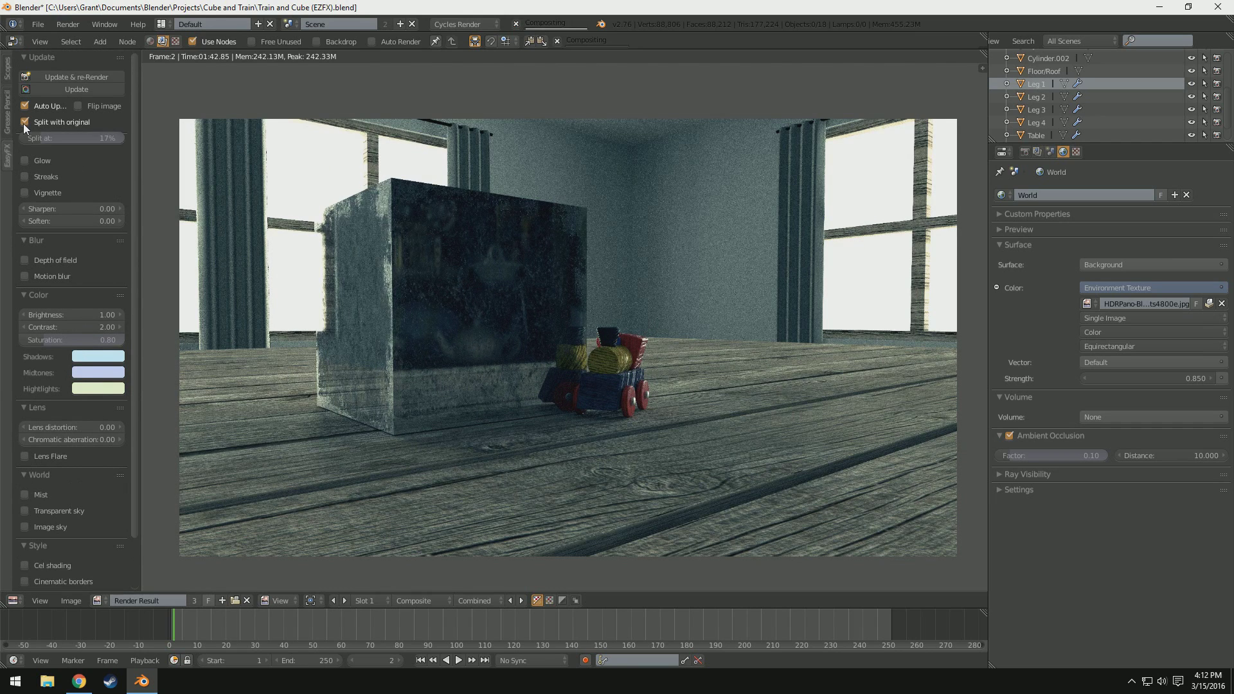
pyautogui.click(55, 136)
pyautogui.press('Return')
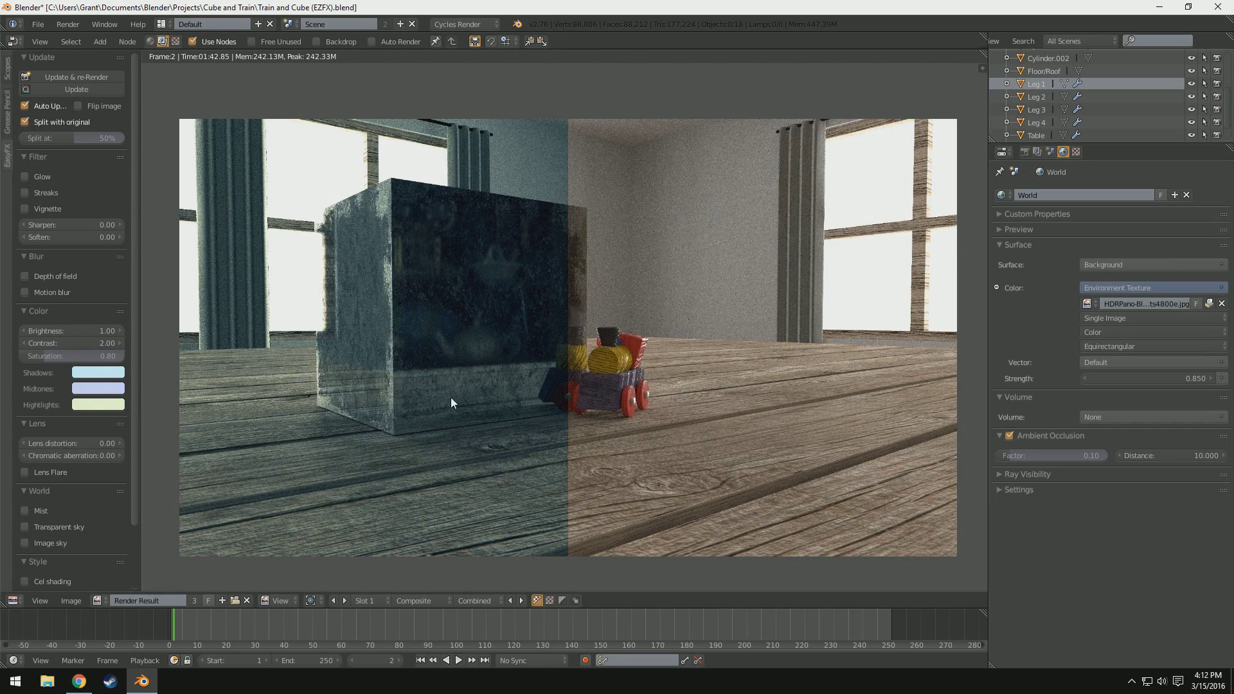
# - Enable the Glow filter and try thresholds of 12 and 3 with Emission only on
pyautogui.click(30, 175)
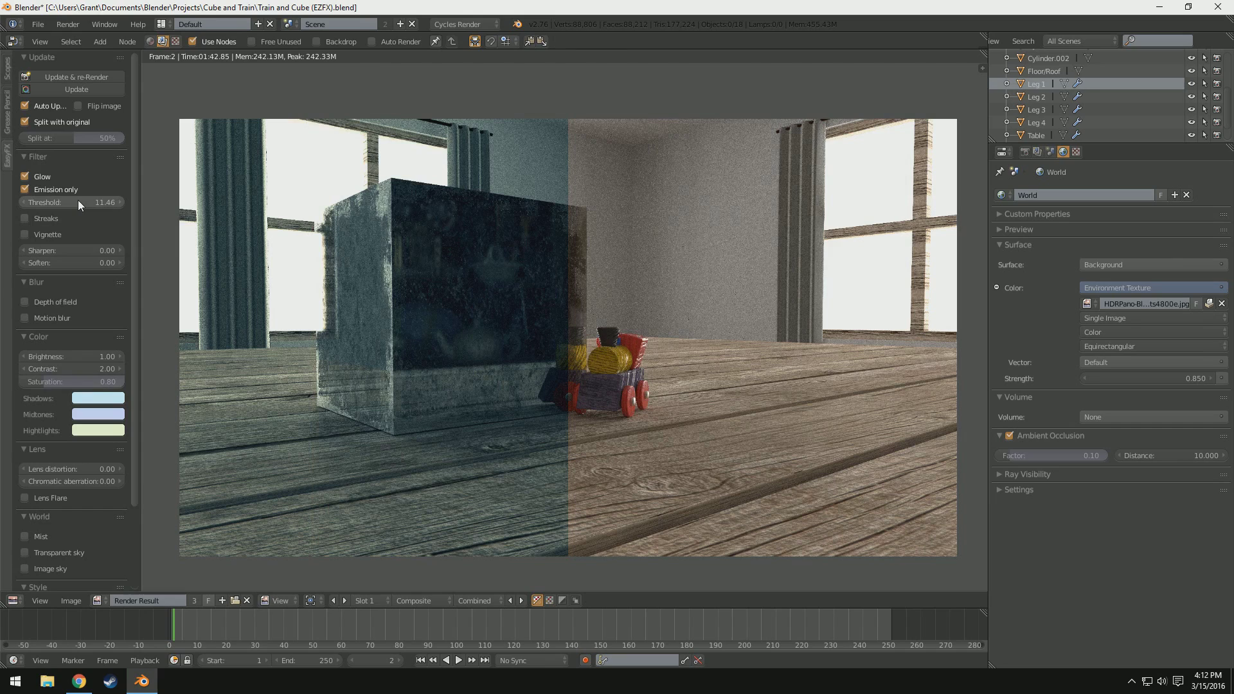
pyautogui.click(78, 200)
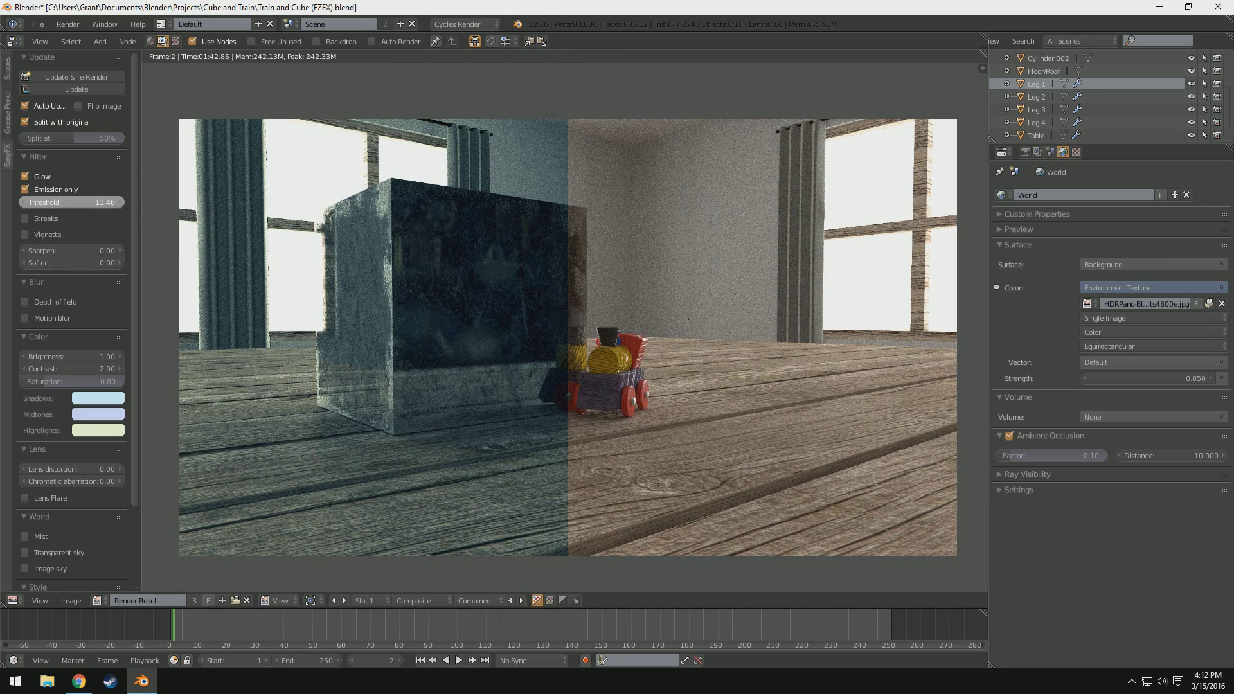
pyautogui.write('12')
pyautogui.press('Return')
pyautogui.click(76, 200)
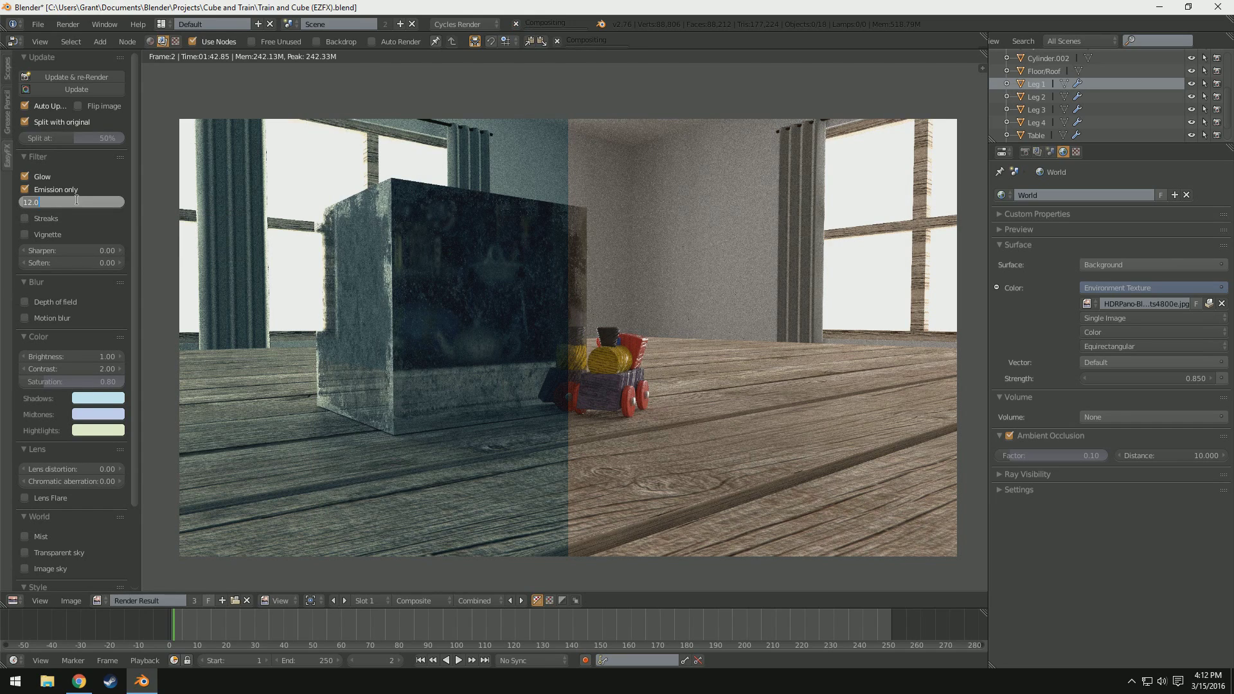
pyautogui.write('3')
pyautogui.press('Return')
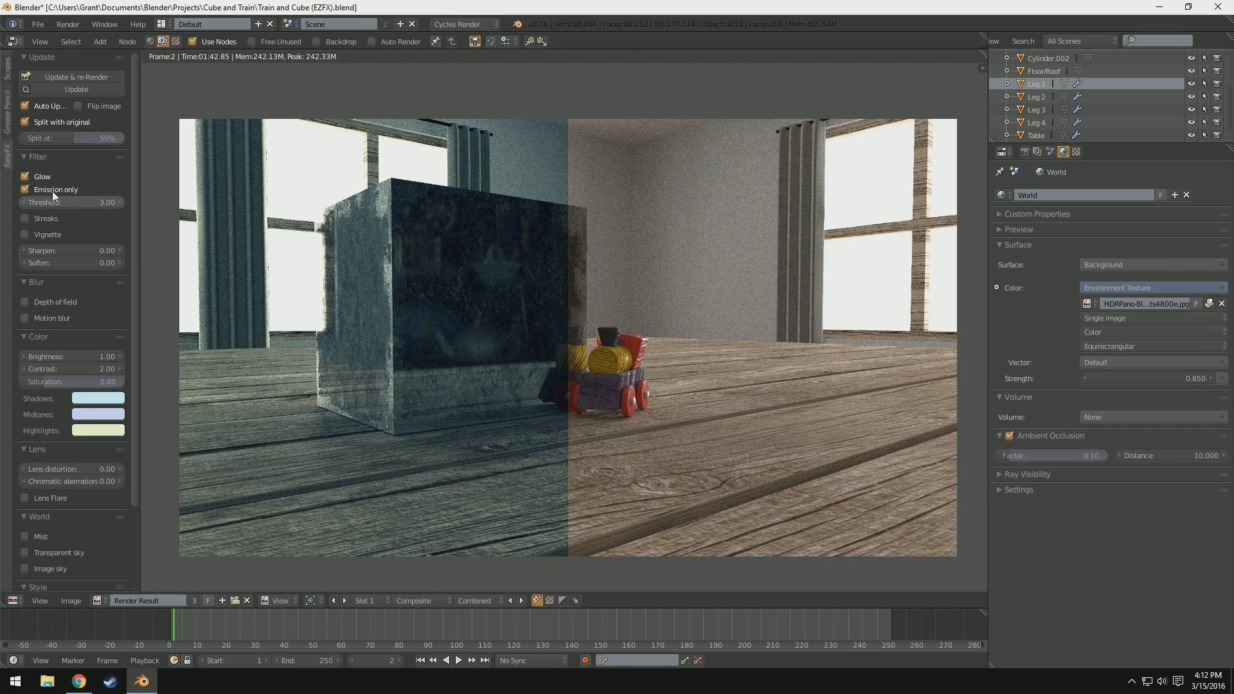
# - Turn off Emission only for the glow and lower its threshold to 1
pyautogui.click(24, 190)
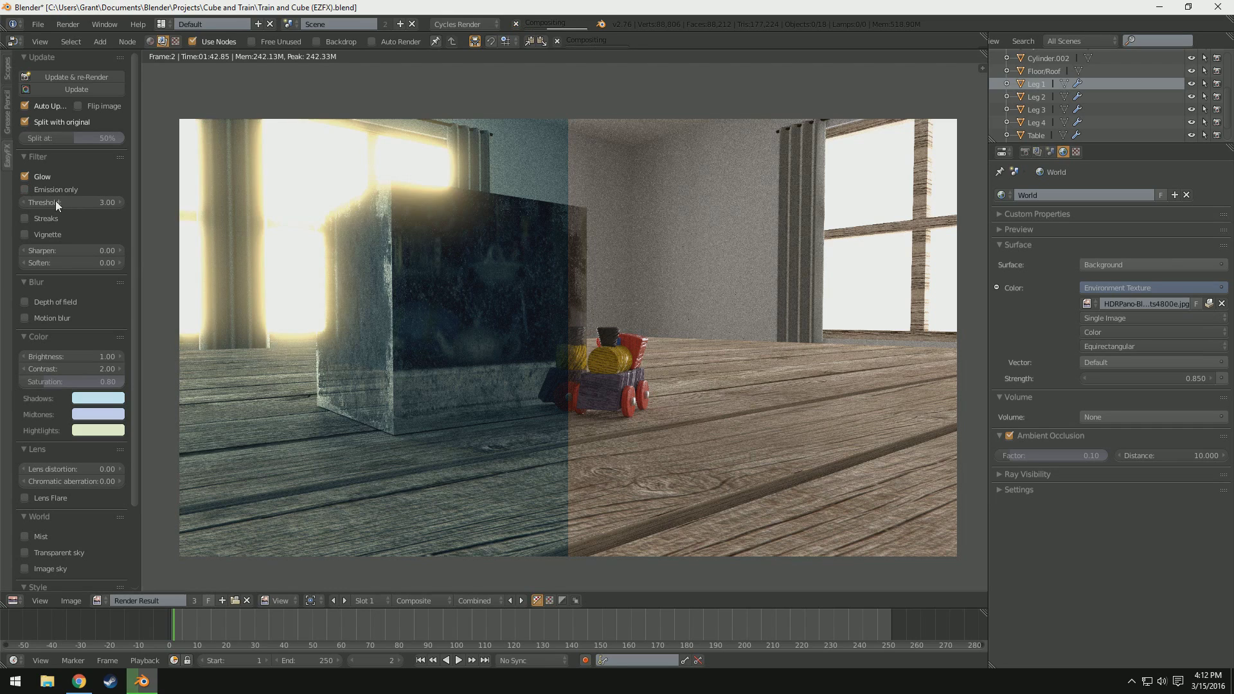
pyautogui.moveTo(55, 200)
pyautogui.mouseDown()
pyautogui.moveTo(38, 201)
pyautogui.moveTo(68, 200)
pyautogui.mouseUp()
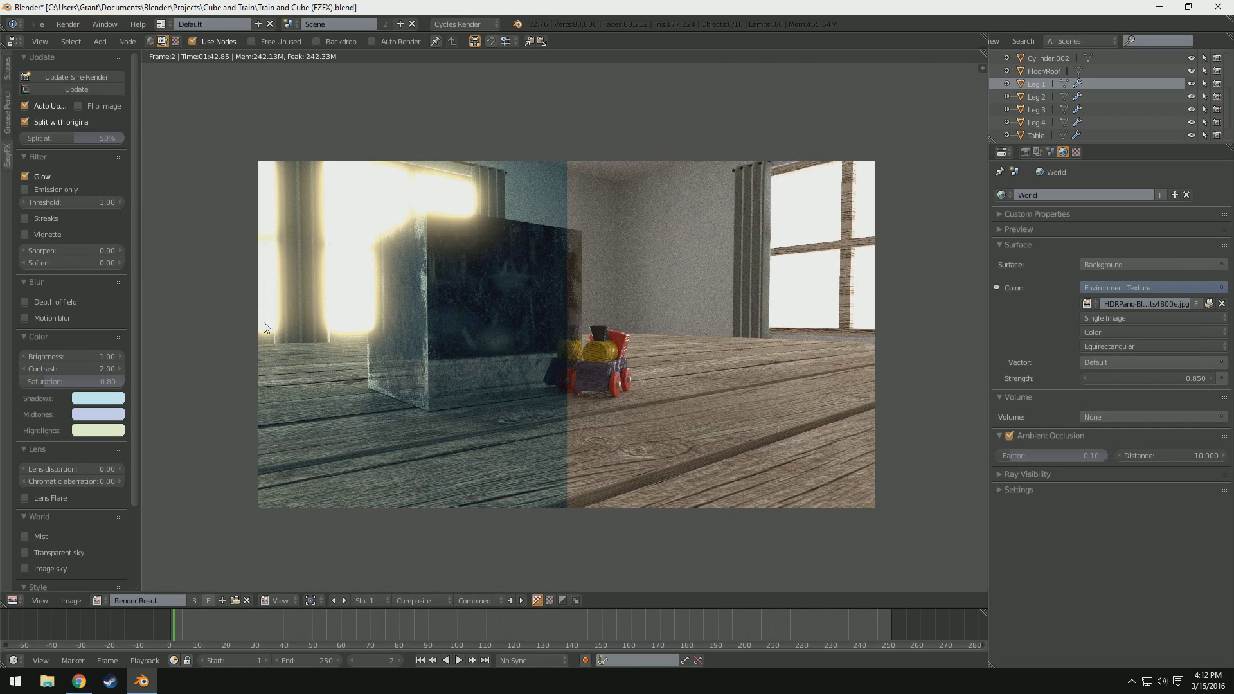
# - Try lens distortion values of 1 and 0.20, and reset the distortion to 0
pyautogui.scroll(-4, 93, 401)
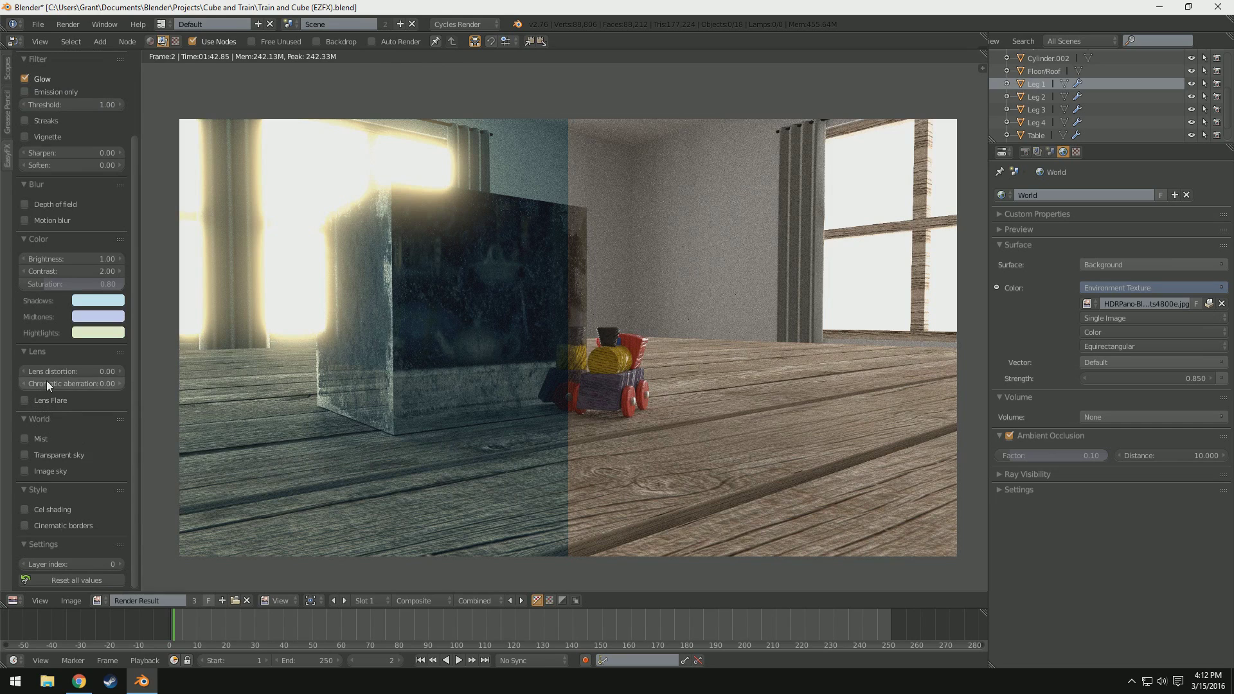
pyautogui.moveTo(71, 373)
pyautogui.mouseDown()
pyautogui.moveTo(86, 372)
pyautogui.moveTo(70, 371)
pyautogui.mouseUp()
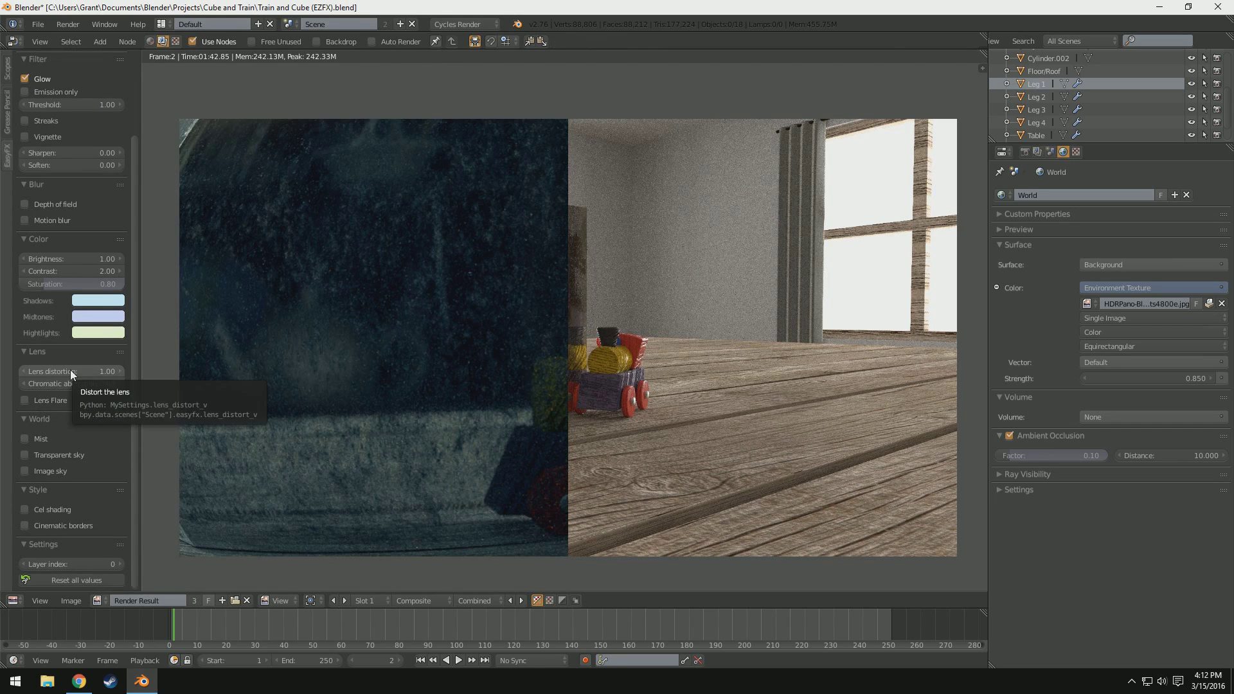
pyautogui.moveTo(71, 371)
pyautogui.mouseDown()
pyautogui.moveTo(45, 371)
pyautogui.moveTo(110, 371)
pyautogui.mouseUp()
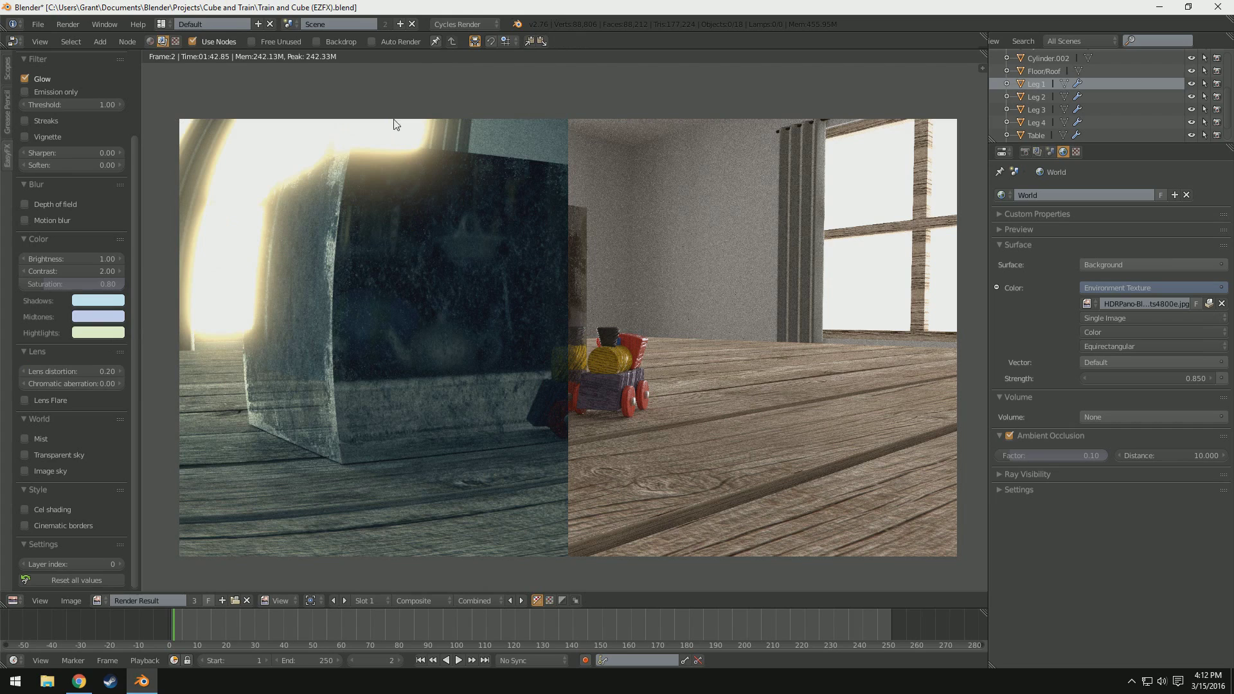
pyautogui.press('BackSpace')
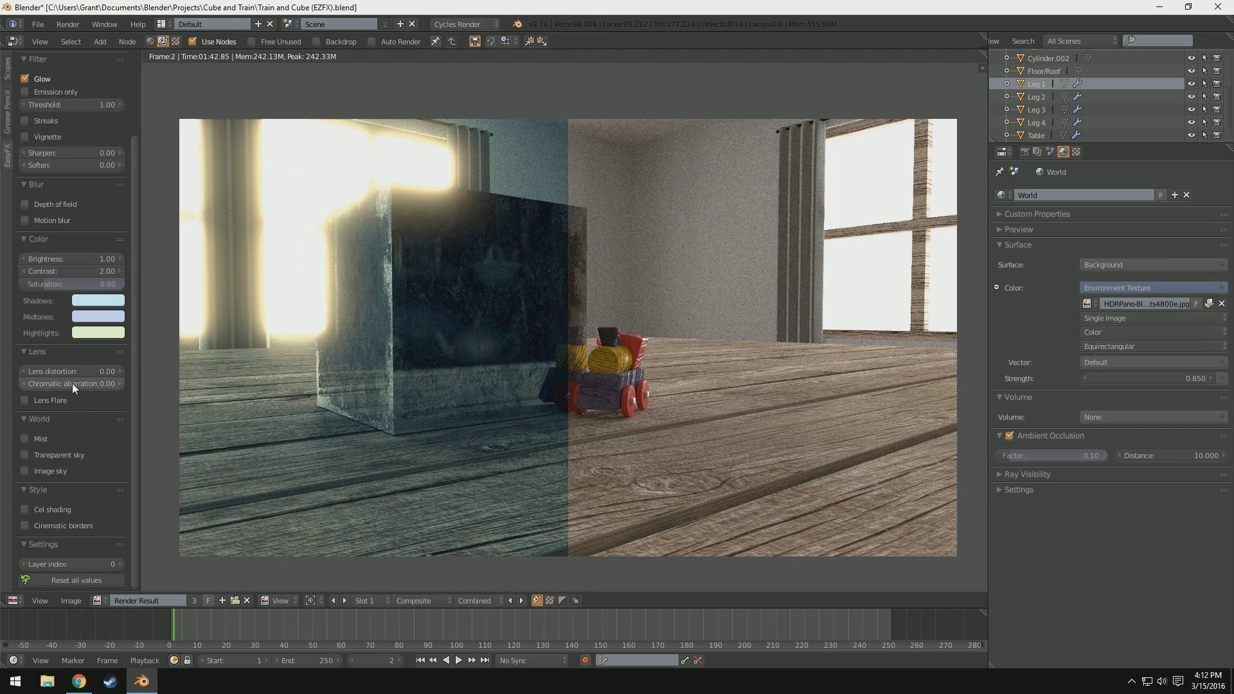
# - Try a chromatic aberration of 0.20, inspect the cube's edge up close, and compare it with a value of 0
pyautogui.moveTo(84, 385); pyautogui.dragTo(111, 387)
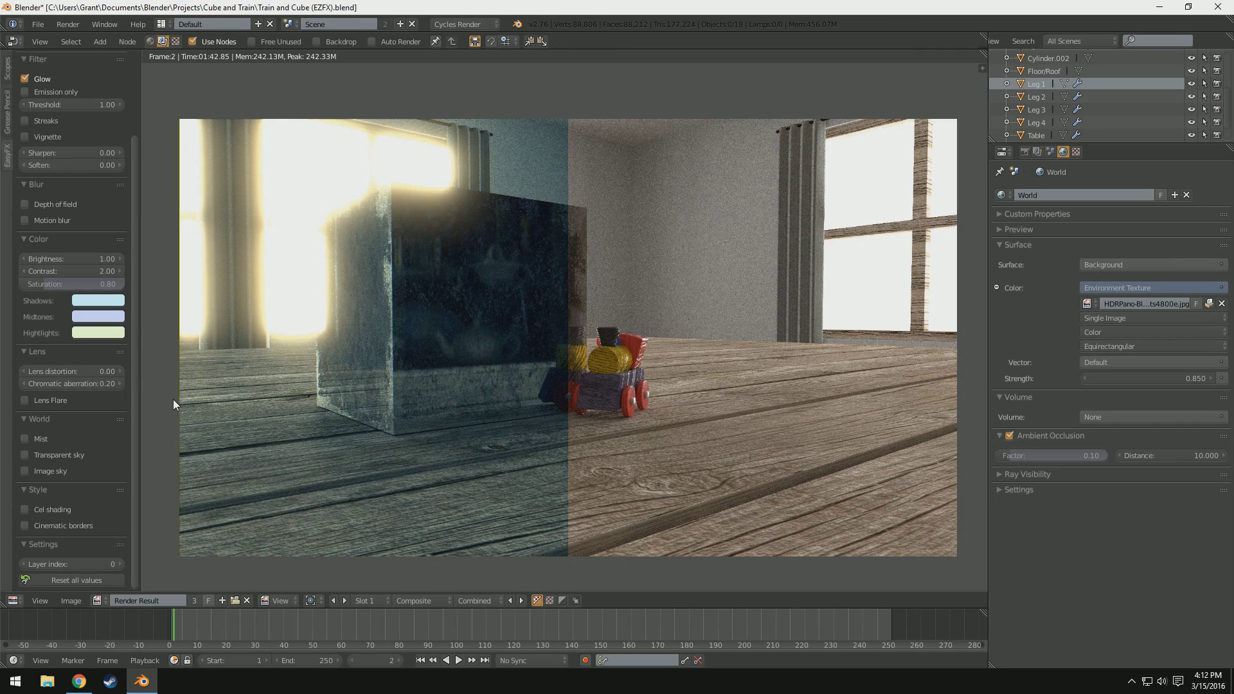
pyautogui.scroll(4, 484, 352)
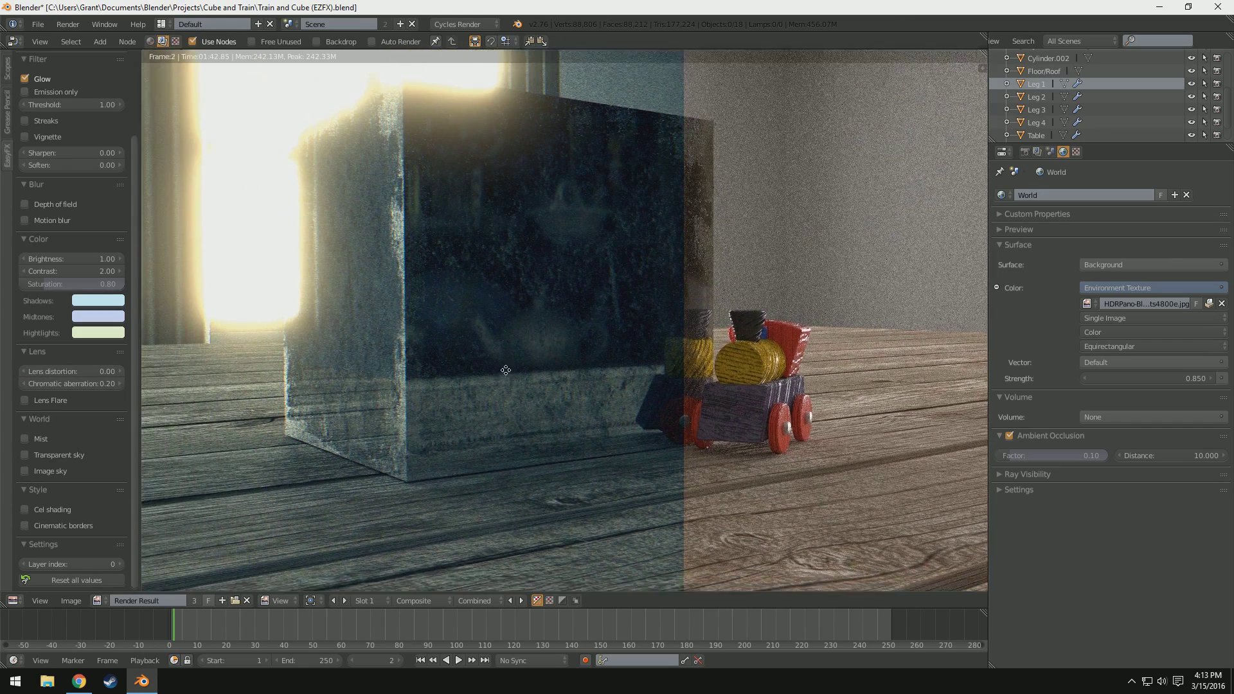
pyautogui.scroll(2, 564, 353)
pyautogui.scroll(-1, 469, 349)
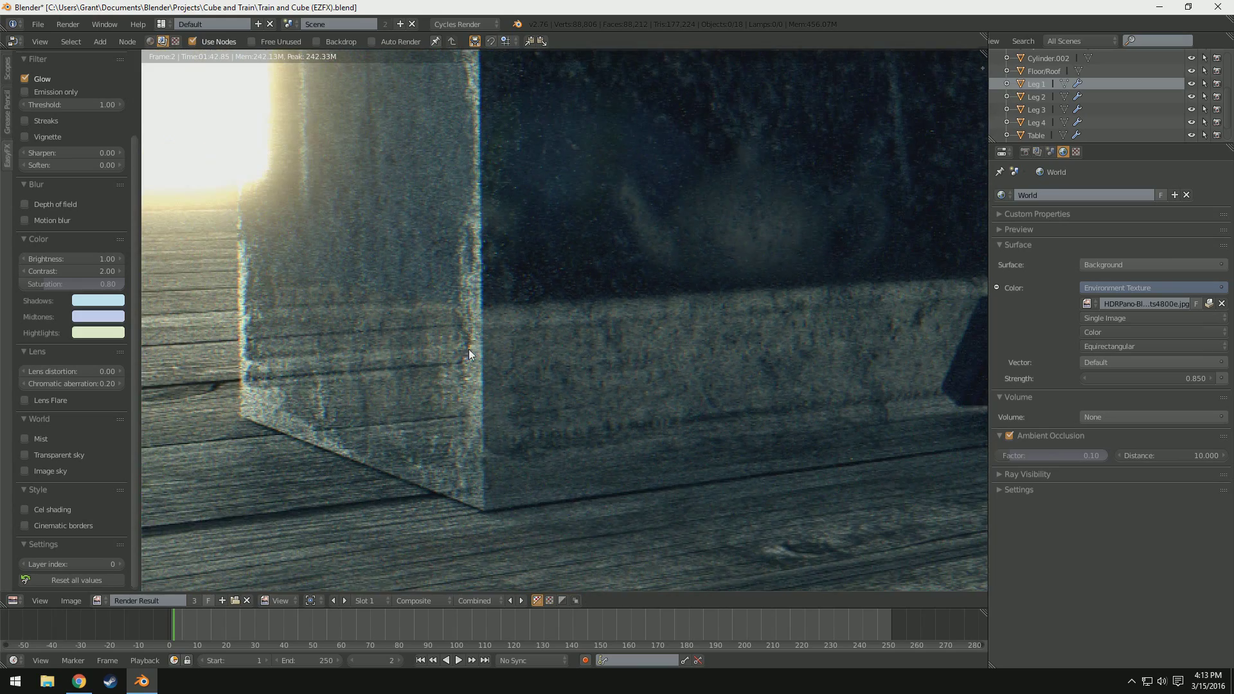
pyautogui.click(83, 384)
pyautogui.write('0')
pyautogui.press('Return')
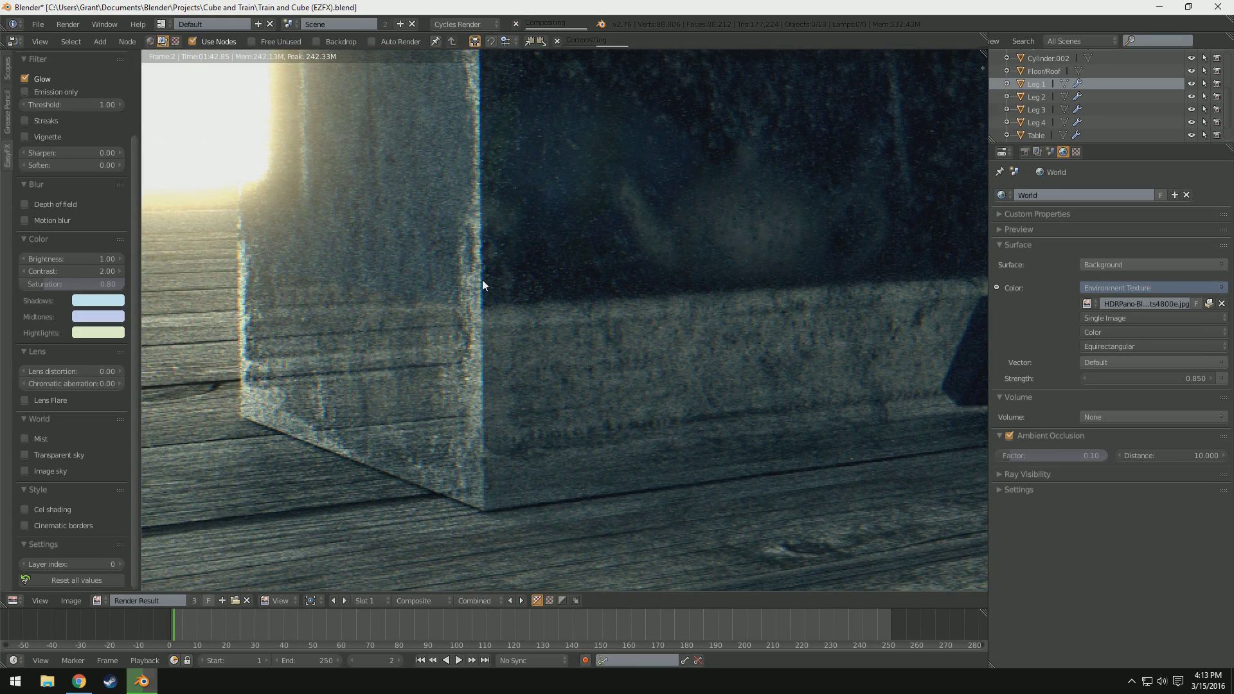
pyautogui.scroll(3, 469, 285)
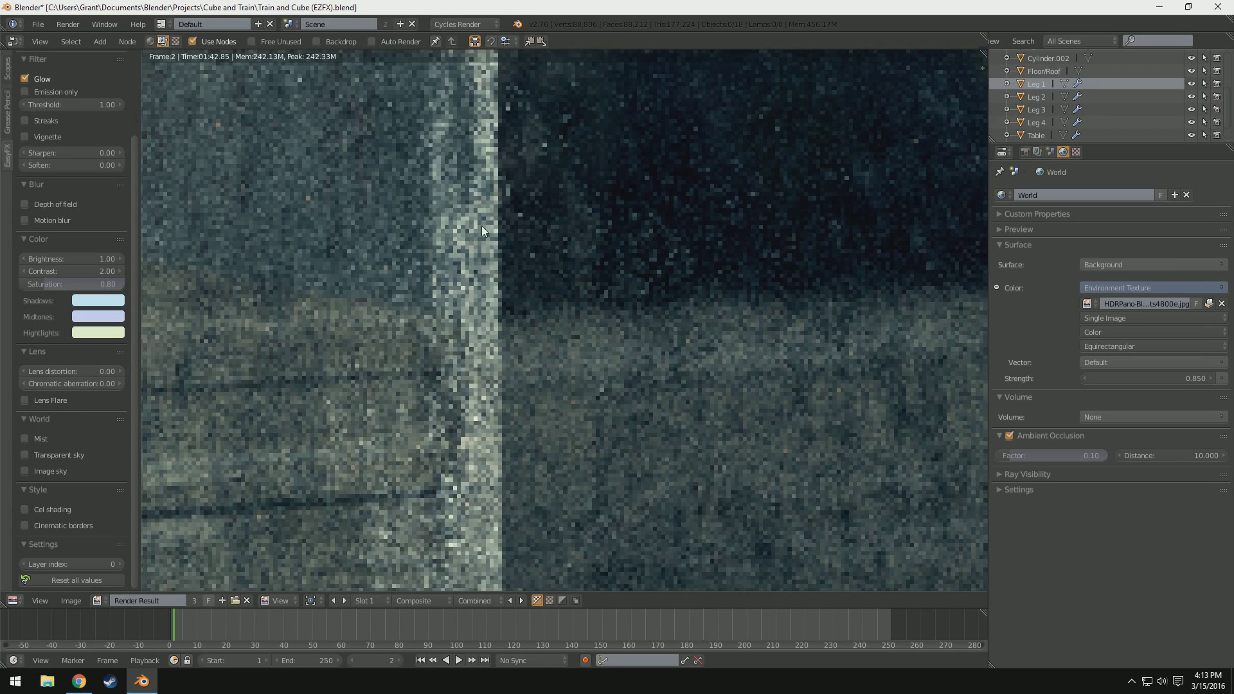
# - Try stronger chromatic aberration values of 1 and 0.5 on the render
pyautogui.click(82, 383)
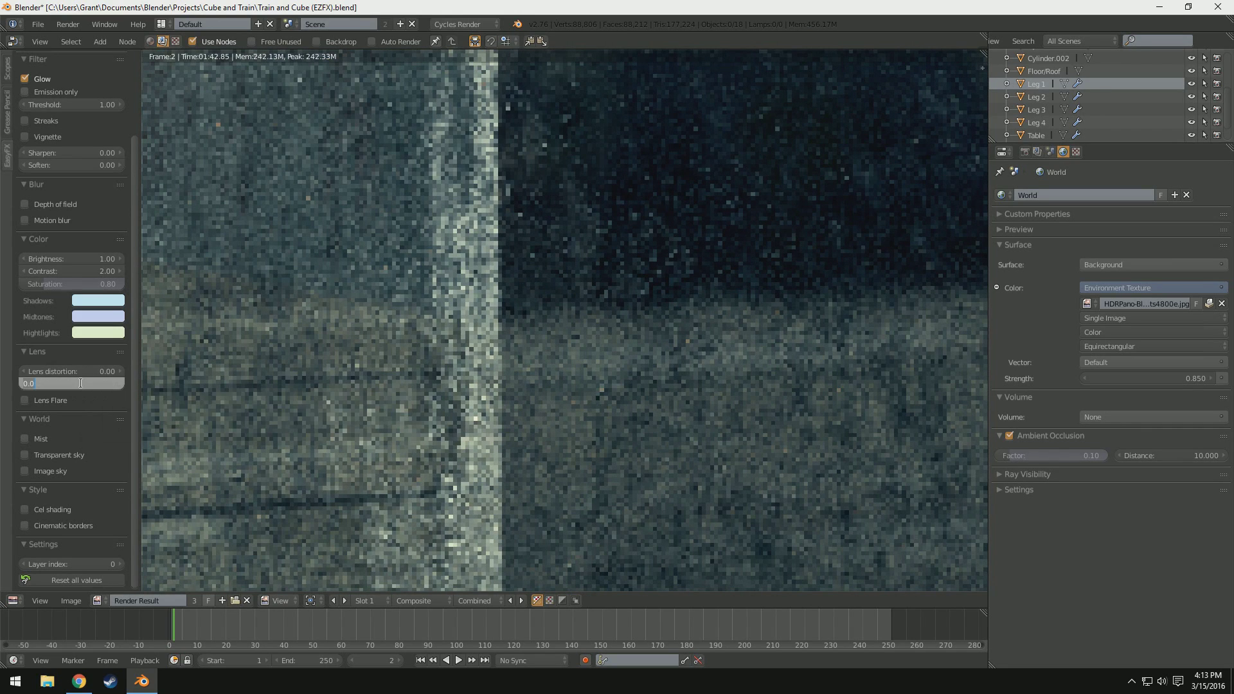
pyautogui.write('1')
pyautogui.press('Return')
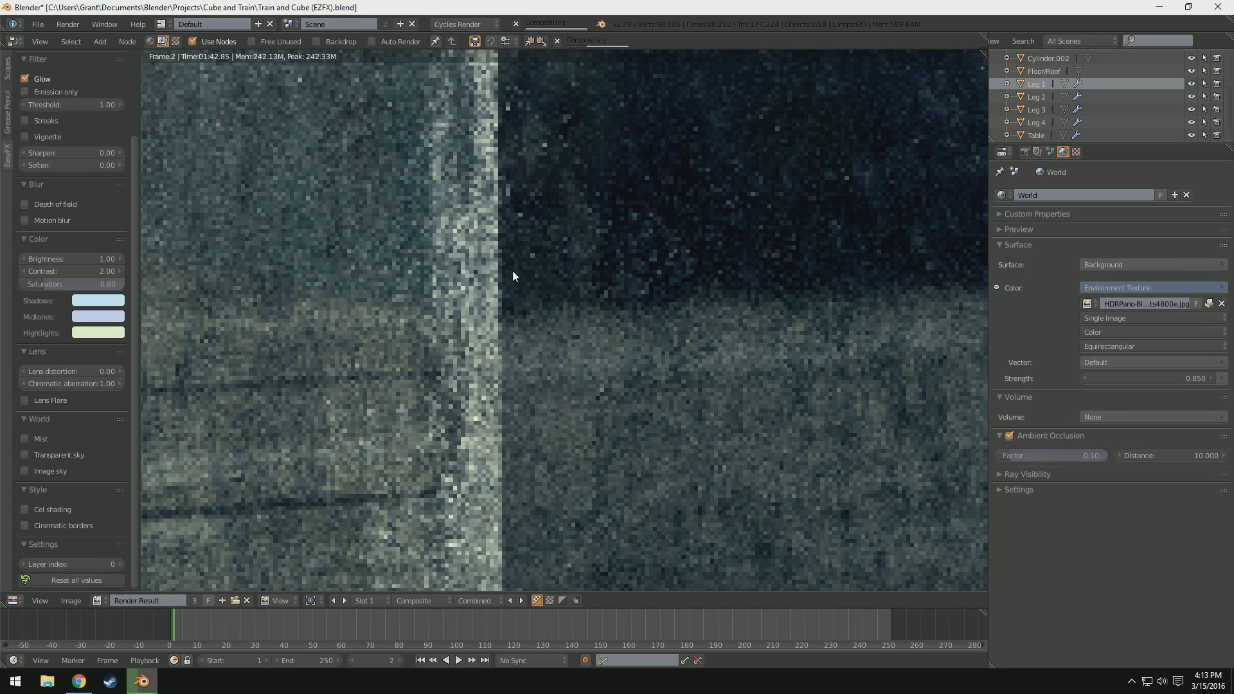
pyautogui.scroll(-8, 409, 228)
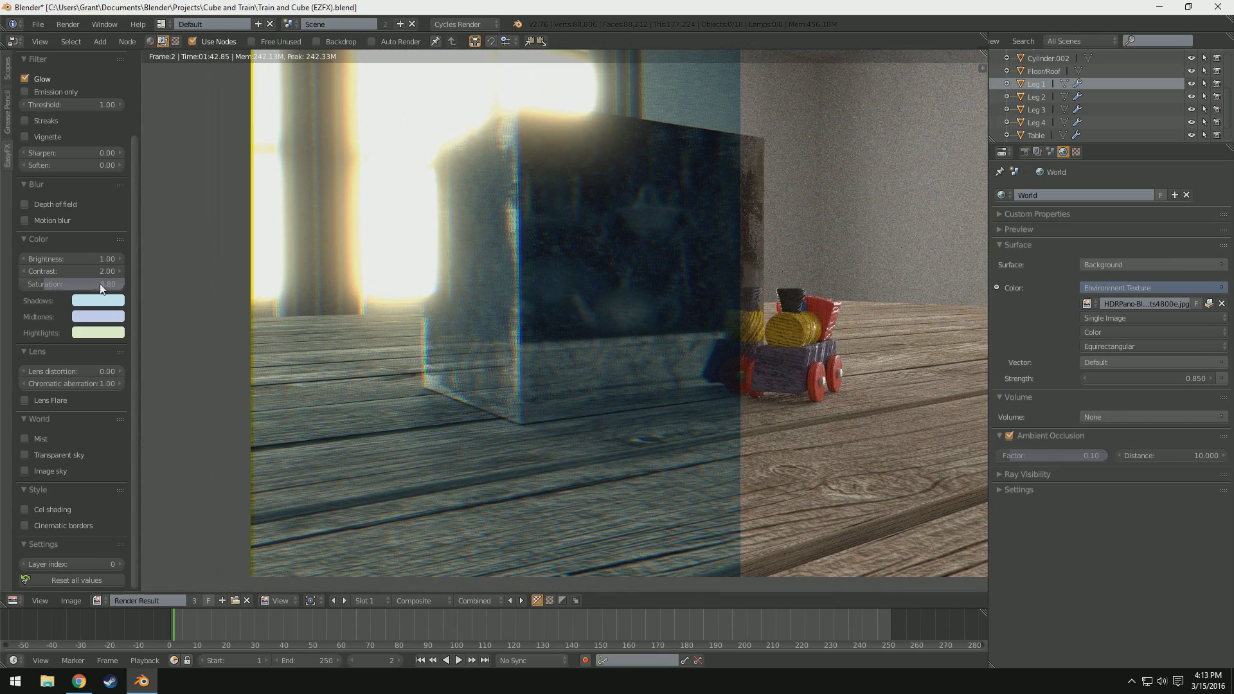
pyautogui.click(87, 384)
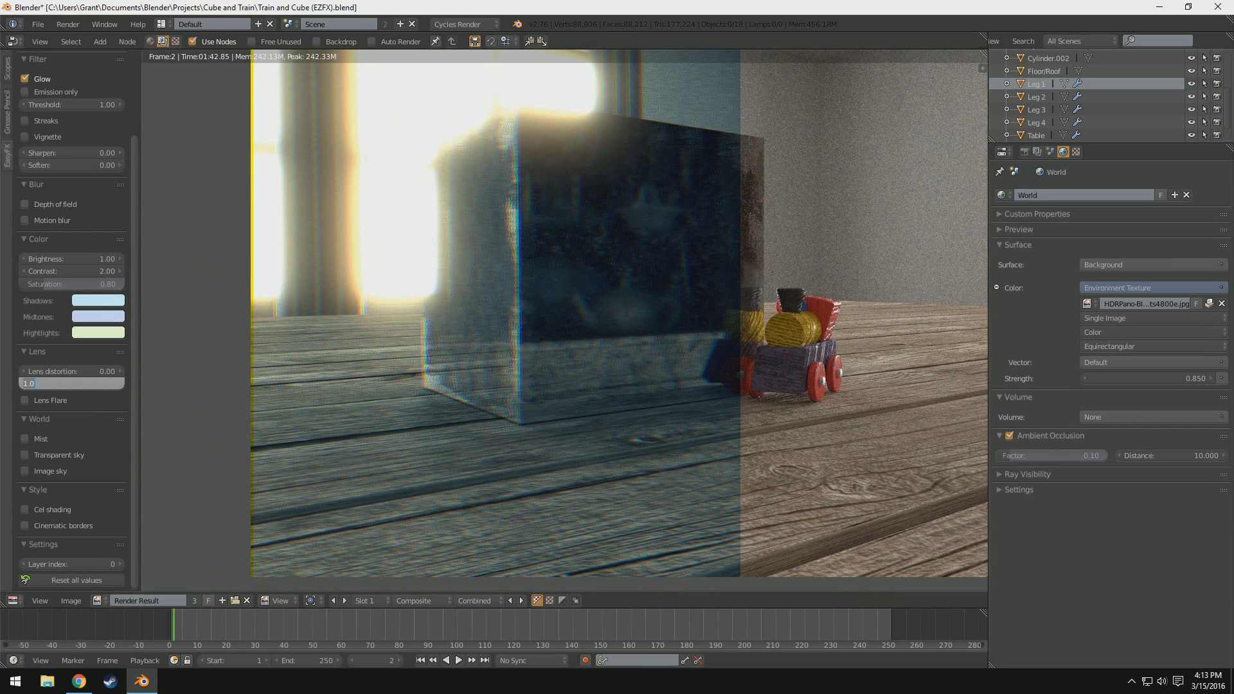
pyautogui.write('0.5')
pyautogui.press('Return')
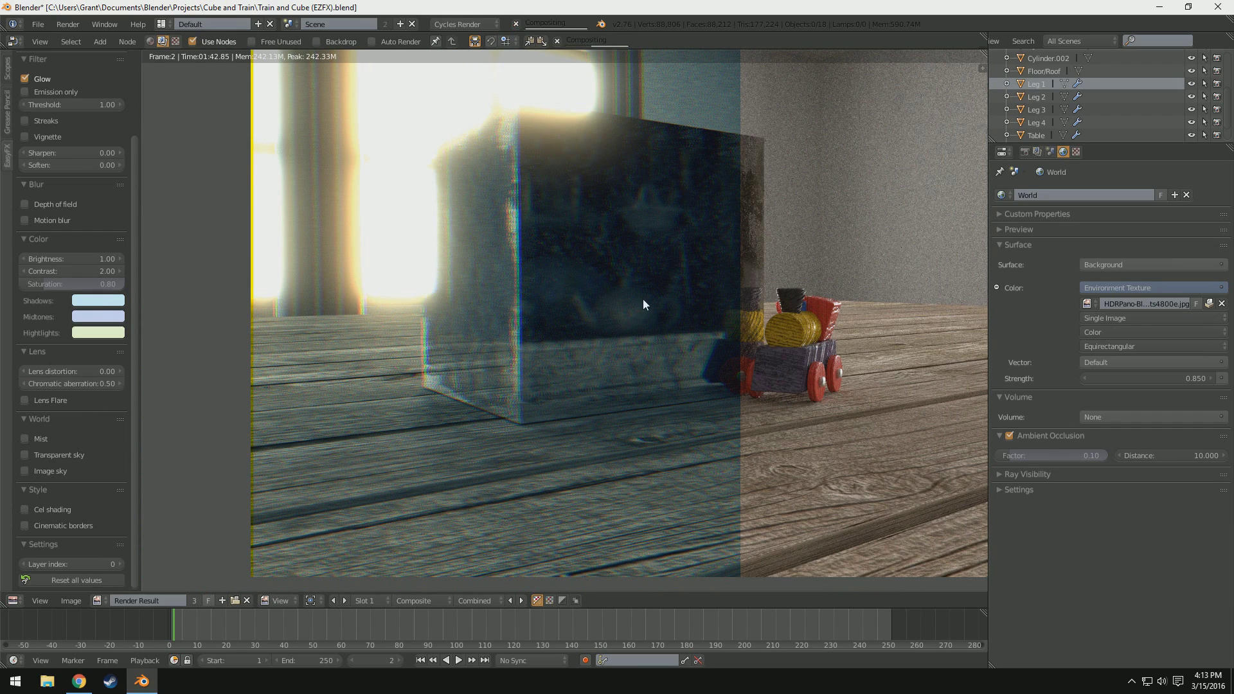
pyautogui.click(75, 382)
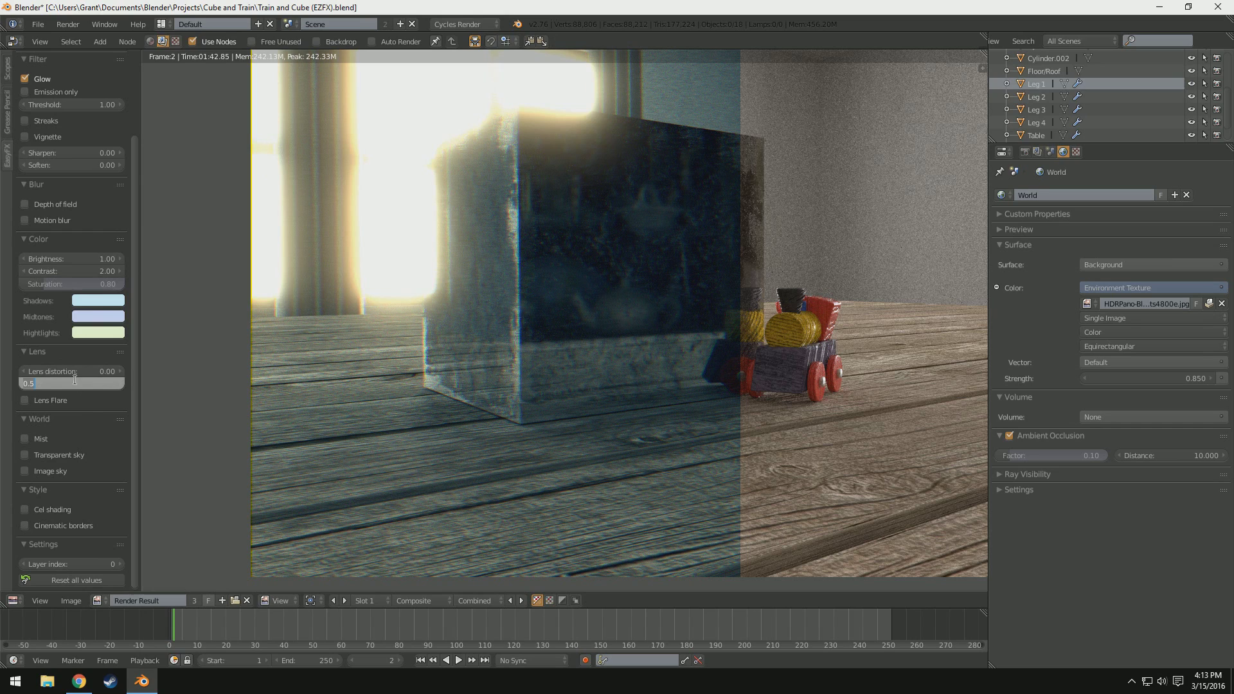
pyautogui.press('Return')
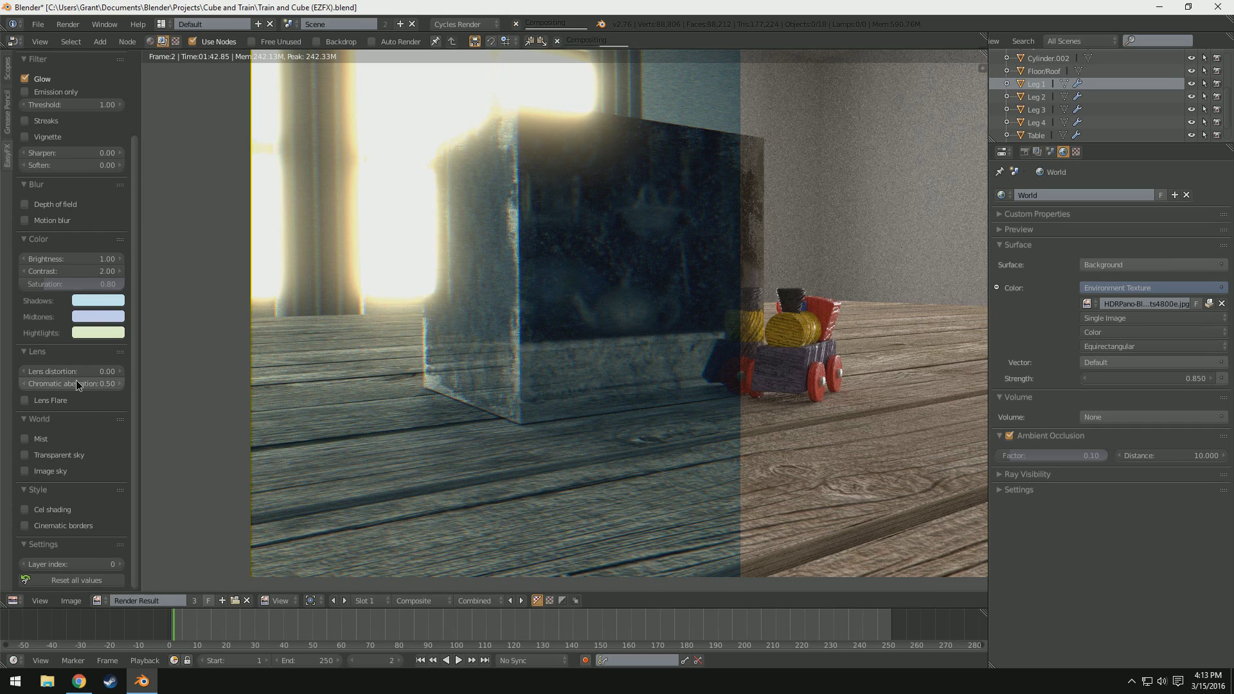
# - Set the chromatic aberration to 0.20
pyautogui.click(75, 381)
pyautogui.write('2')
pyautogui.press('Return')
# - Enable Depth of field and Vignette, and view the whole split render
pyautogui.click(20, 206)
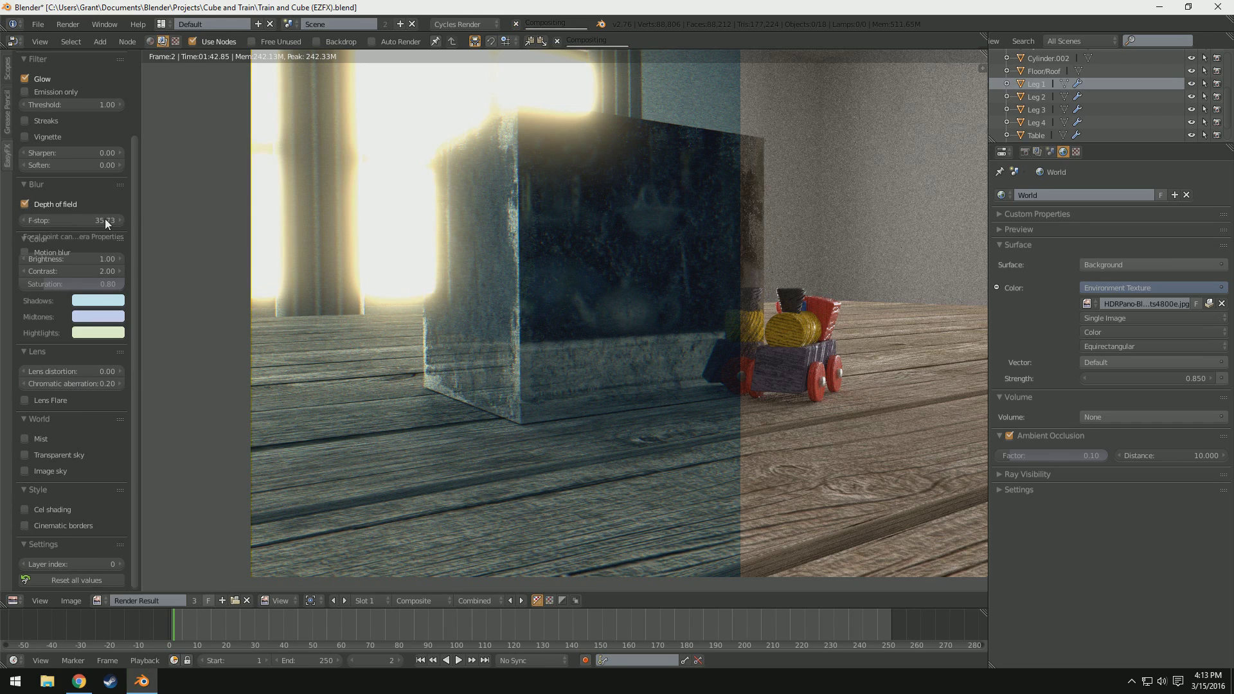
pyautogui.click(25, 137)
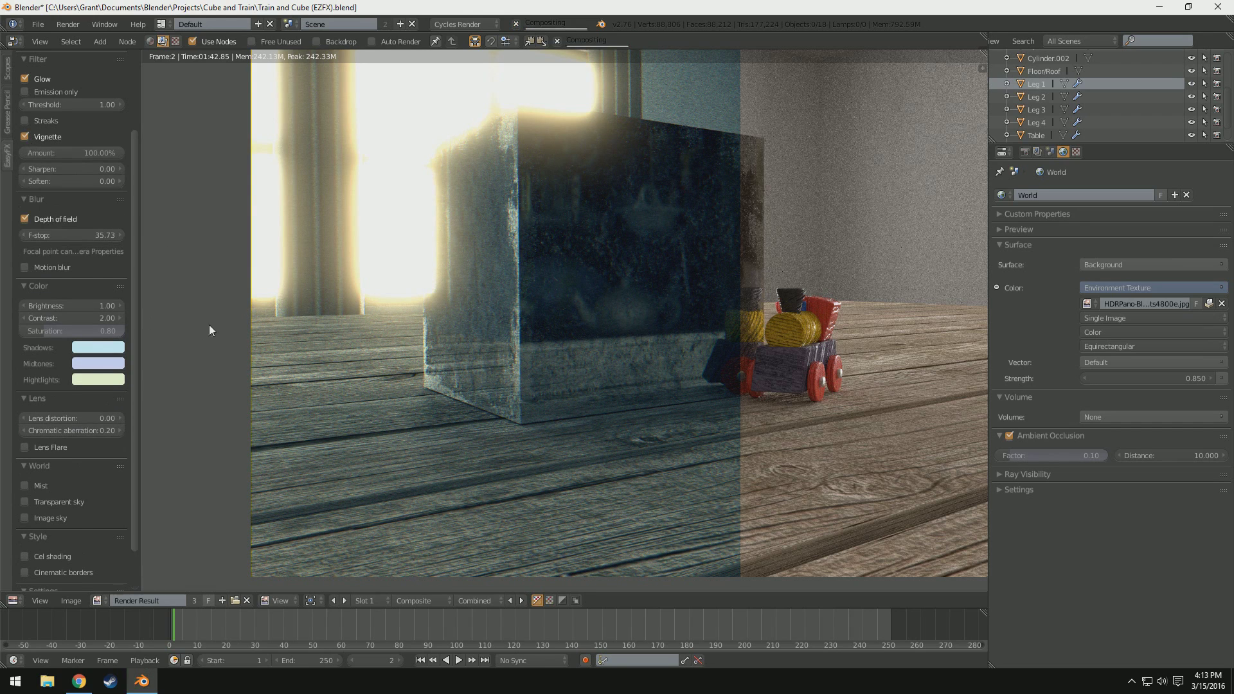
pyautogui.scroll(-2, 414, 319)
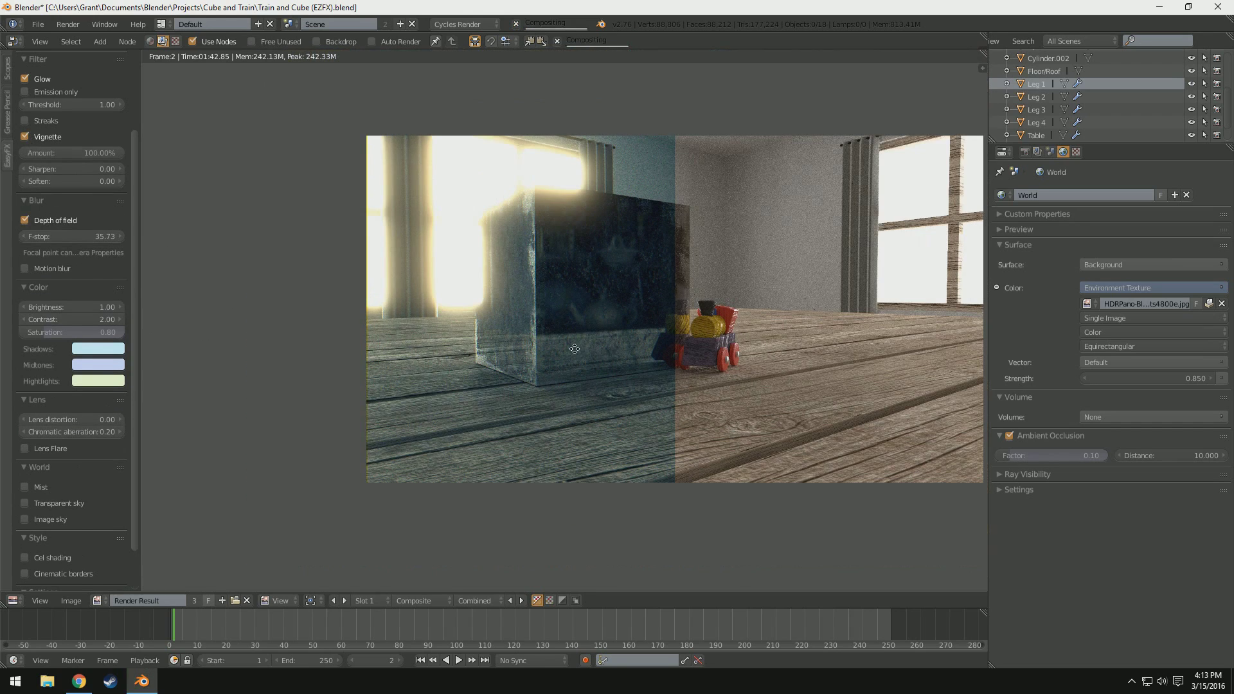
pyautogui.scroll(1, 558, 350)
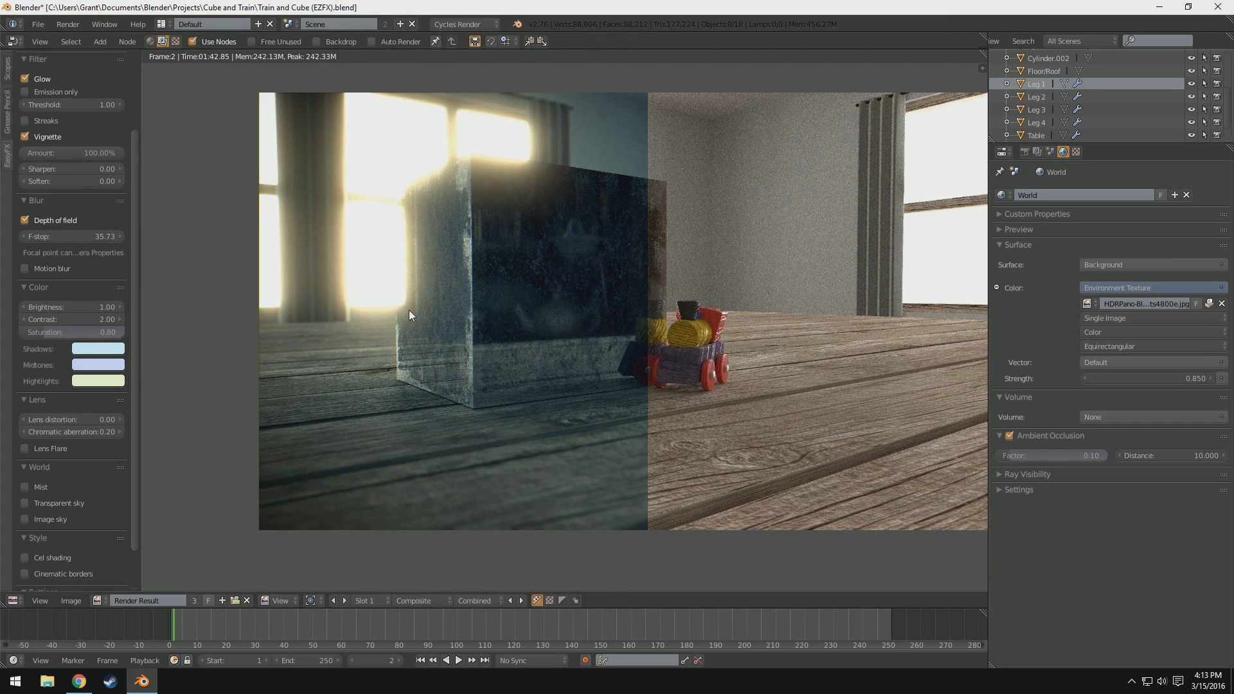
# - Try the Mist world effect on the render and switch it off again
pyautogui.scroll(-3, 94, 411)
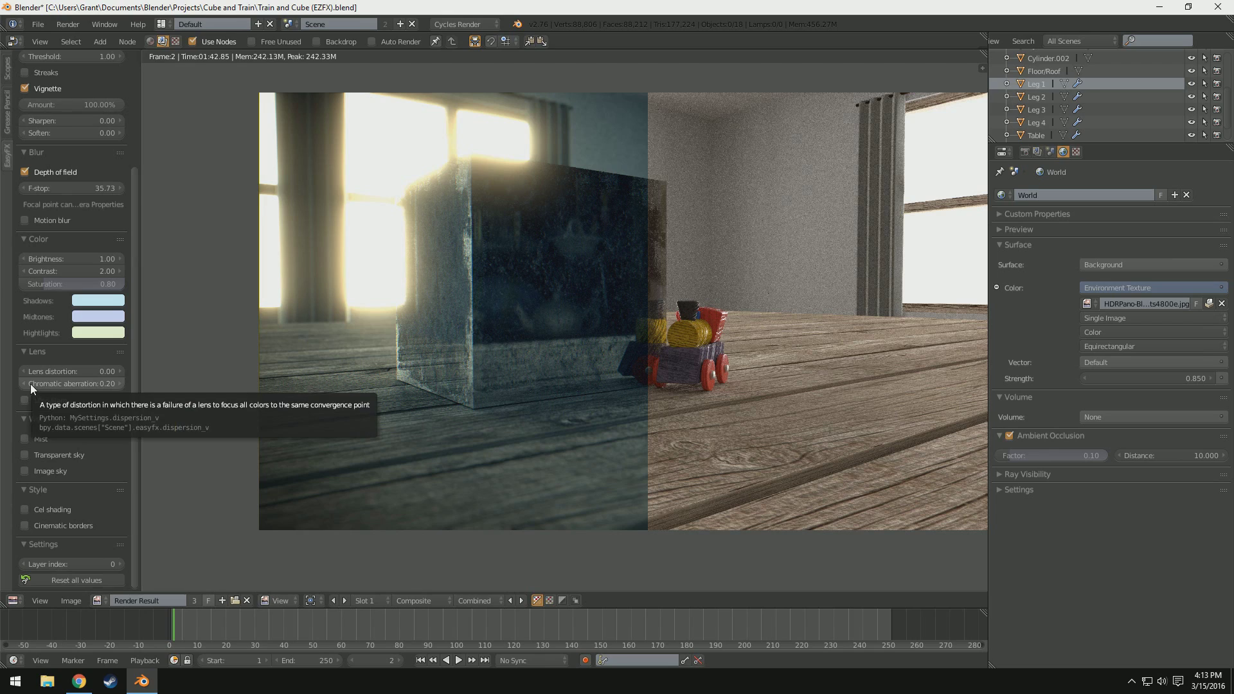
pyautogui.click(25, 437)
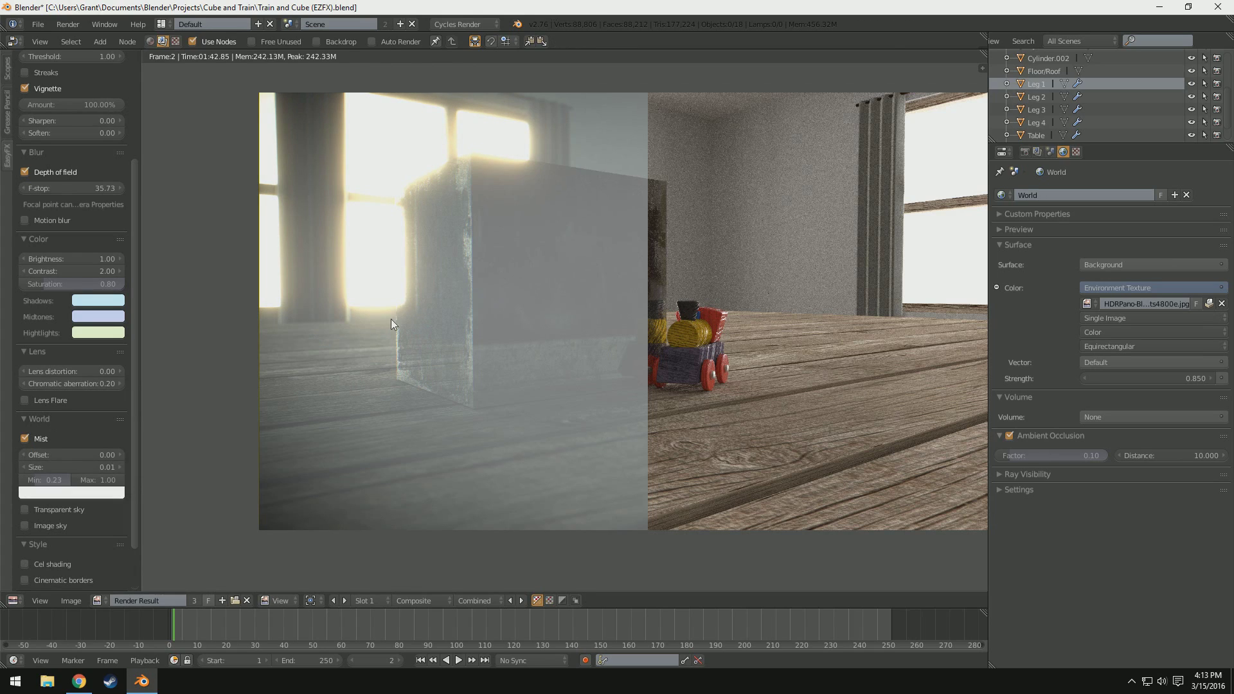
pyautogui.click(25, 438)
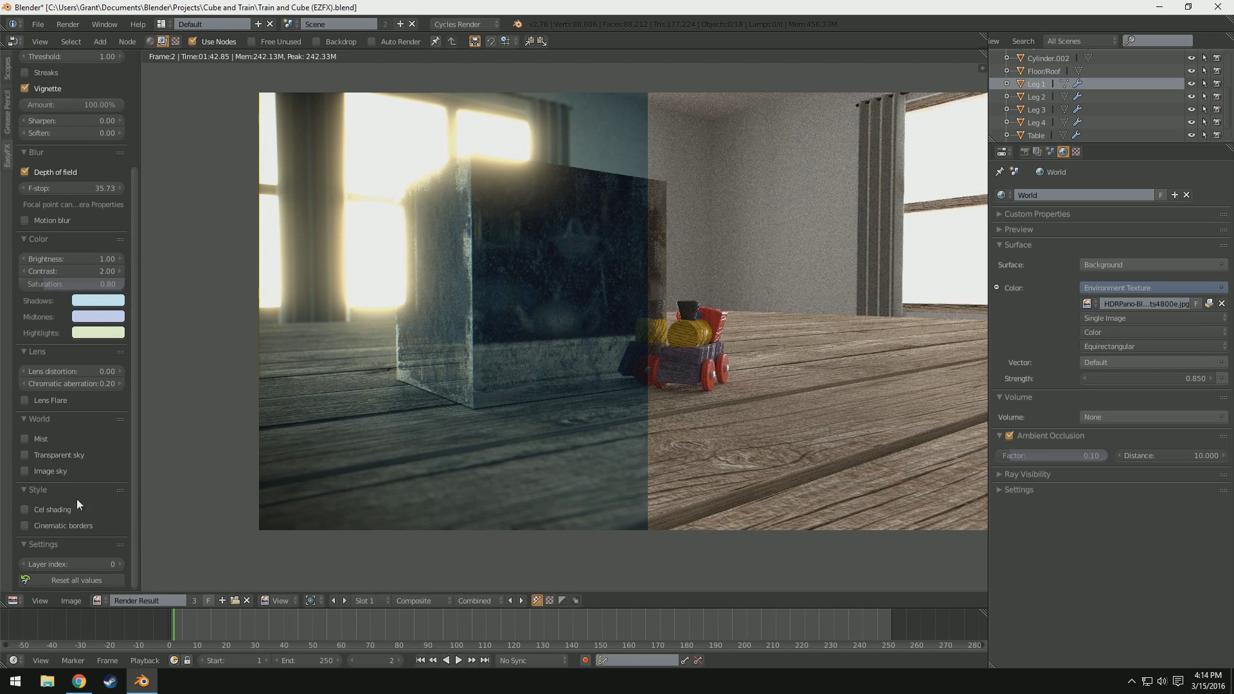
# - Try Cel shading, look at the character and teapot examples in Chrome's image results, and return to Blender to disable the effect
pyautogui.click(25, 510)
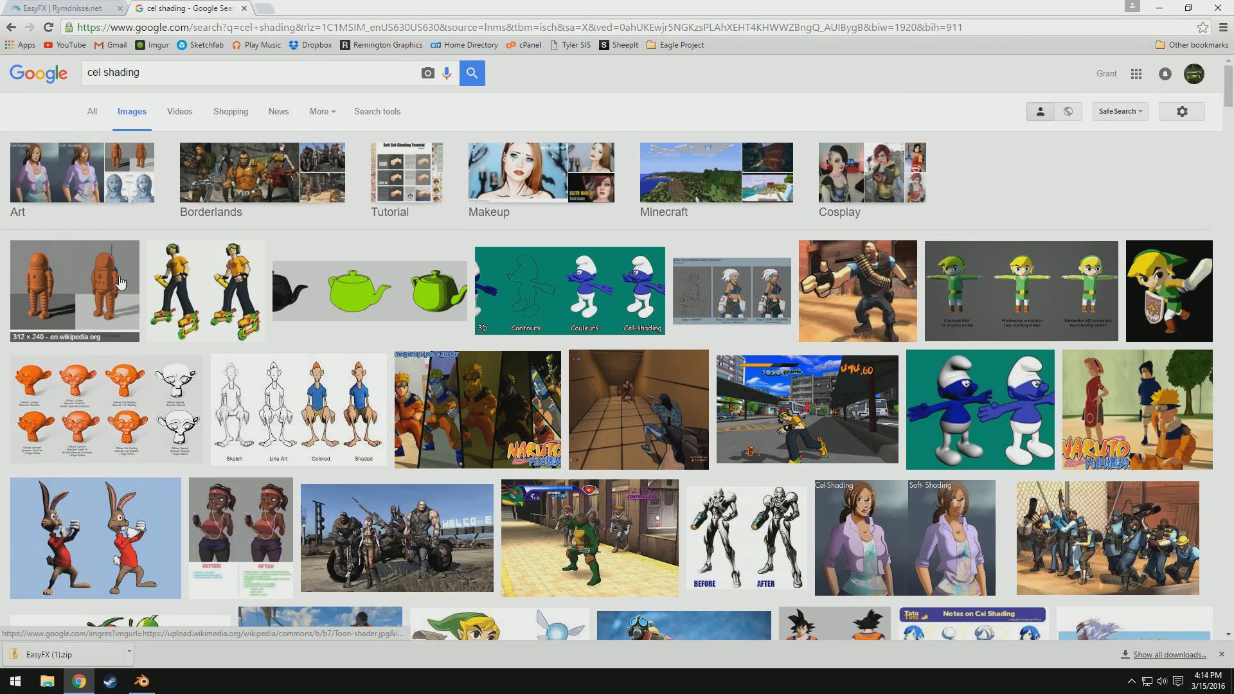
pyautogui.click(207, 277)
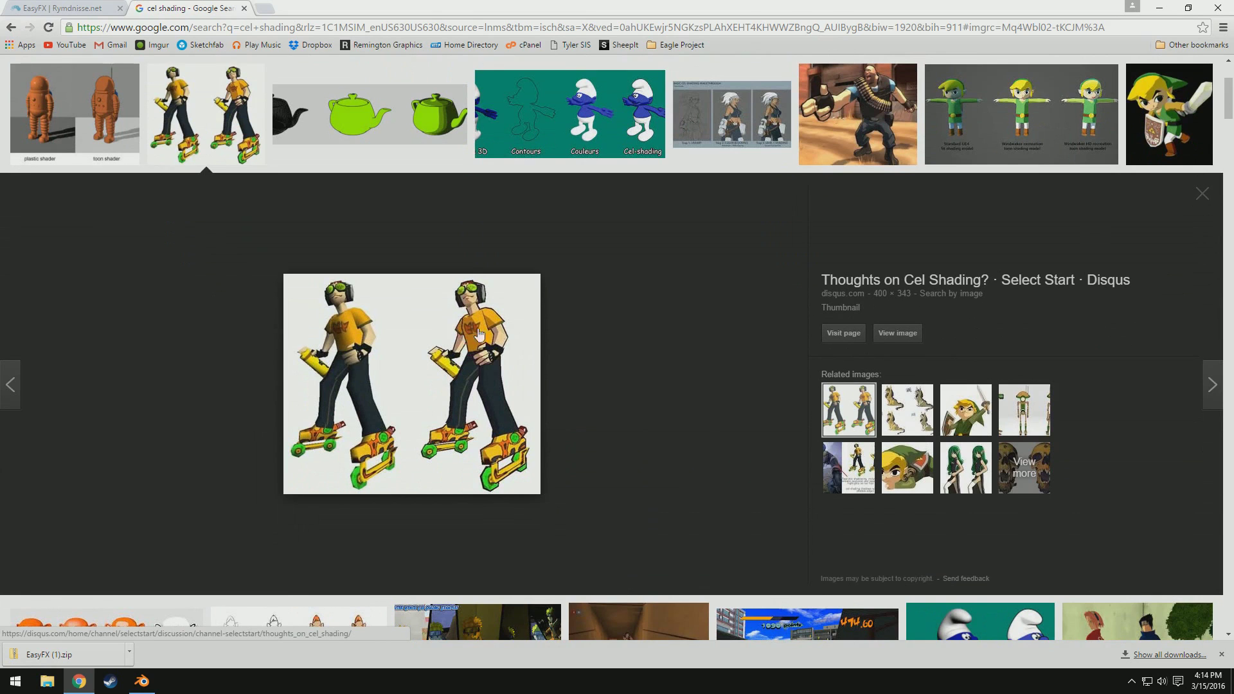
pyautogui.click(352, 146)
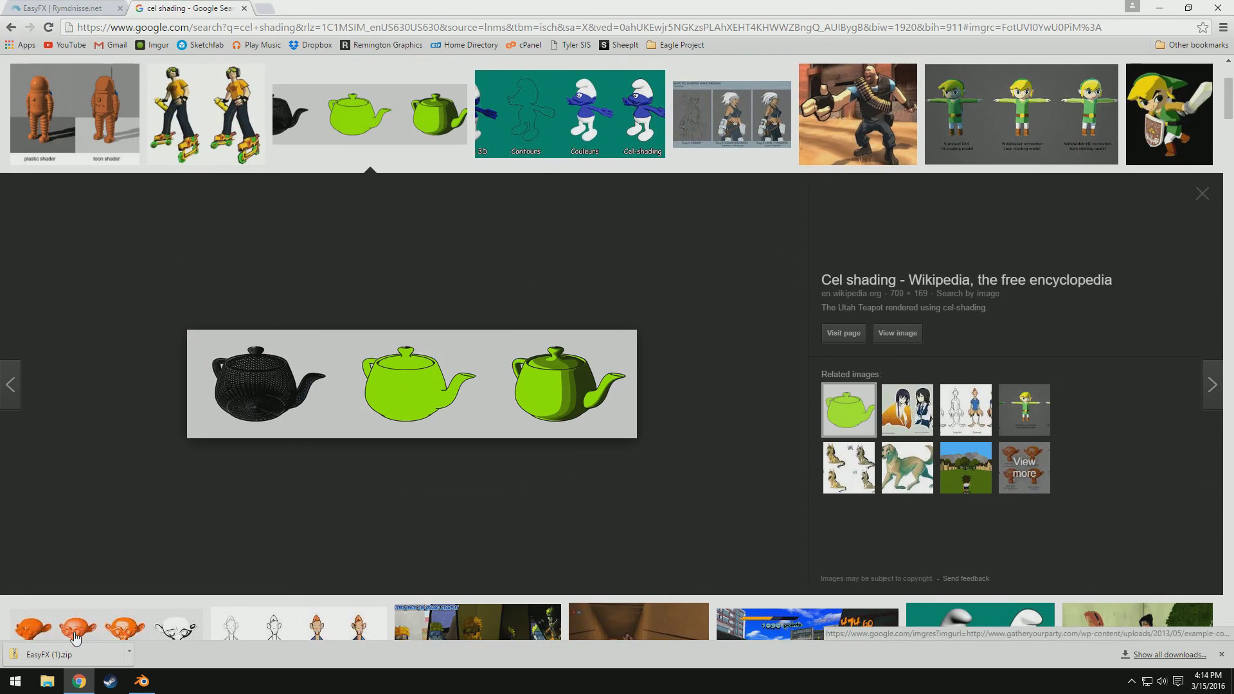
pyautogui.click(141, 680)
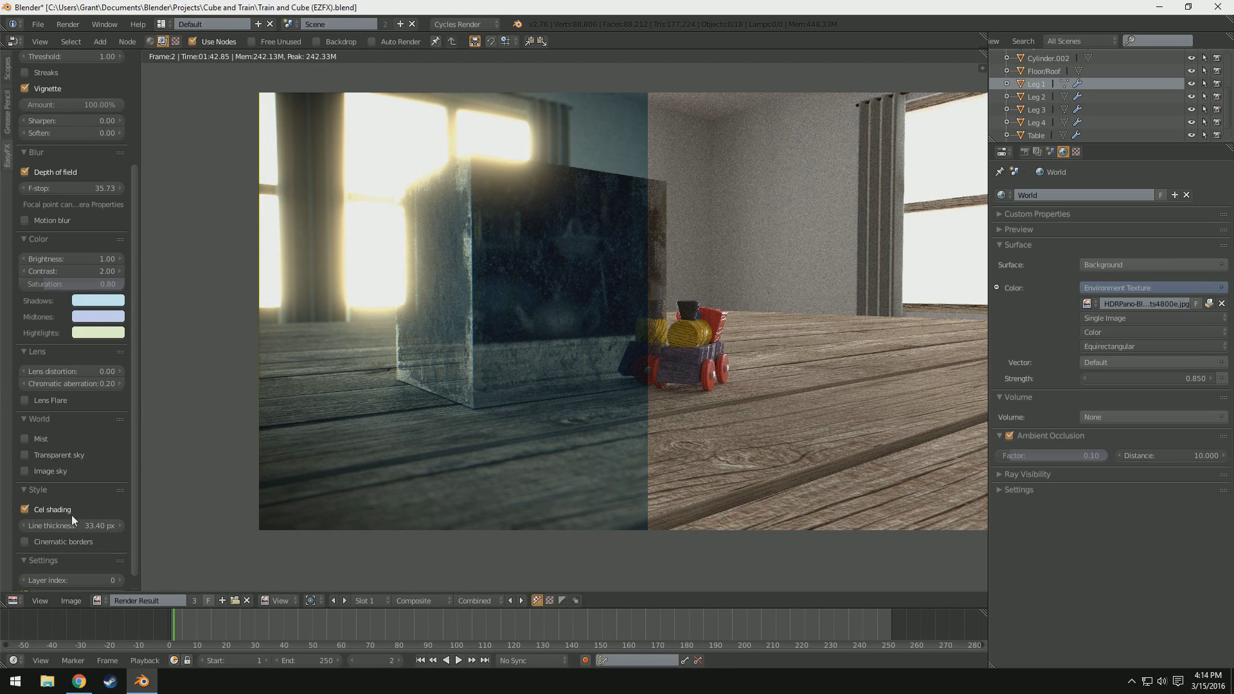
pyautogui.click(26, 509)
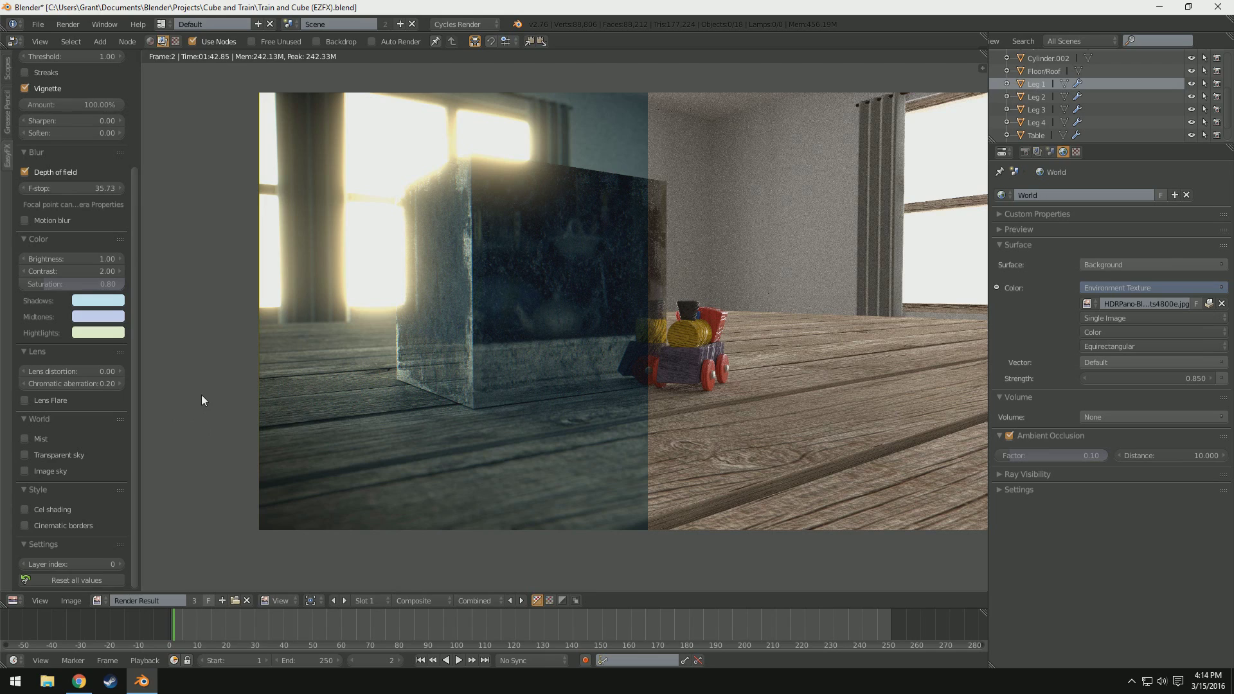
# - Turn off the split comparison with the original so the effects cover the whole render
pyautogui.scroll(6, 108, 218)
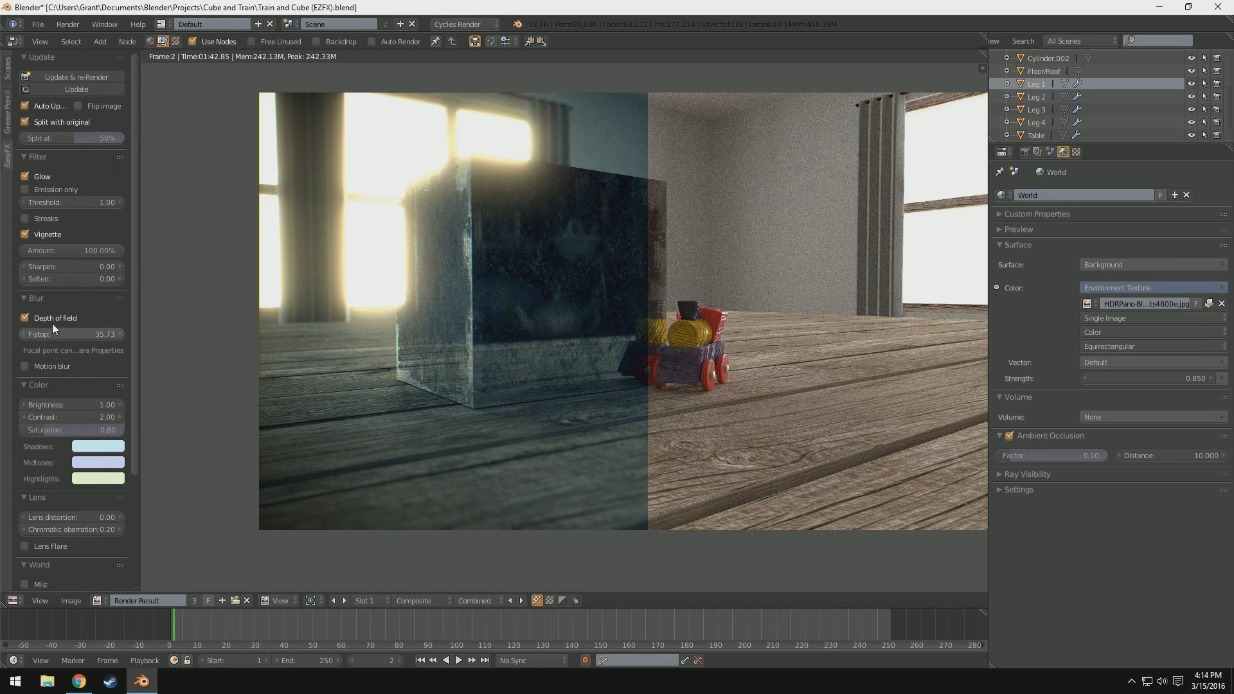
pyautogui.click(26, 121)
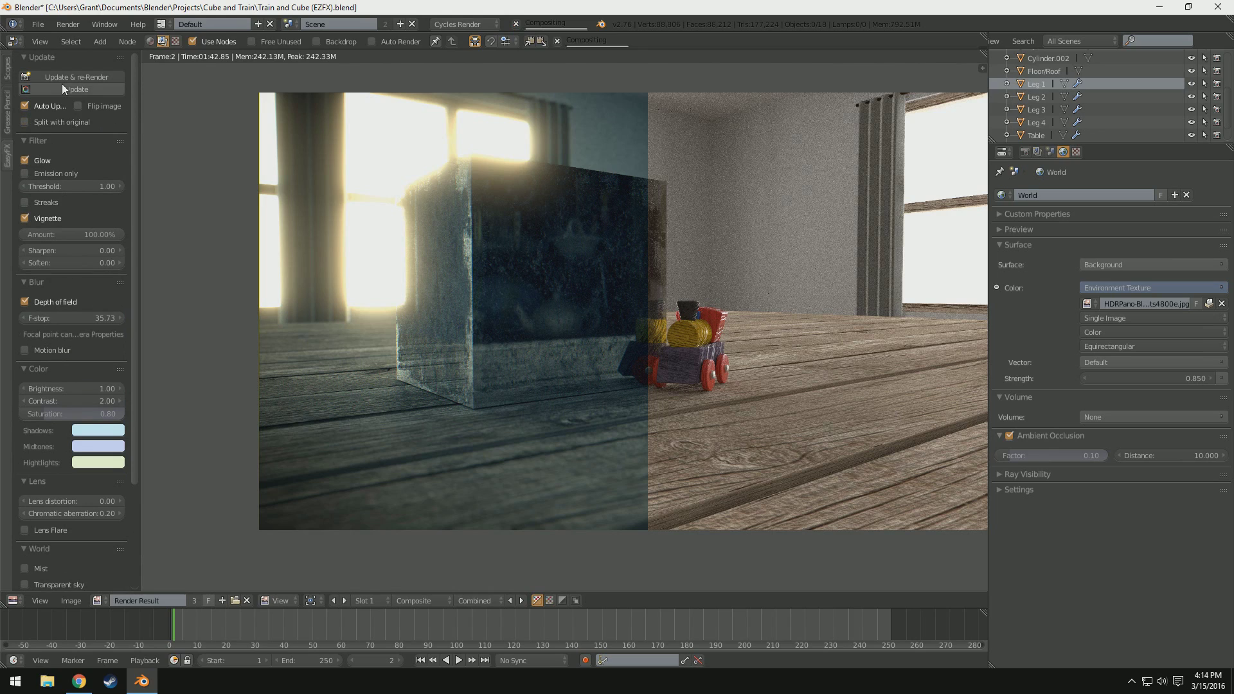